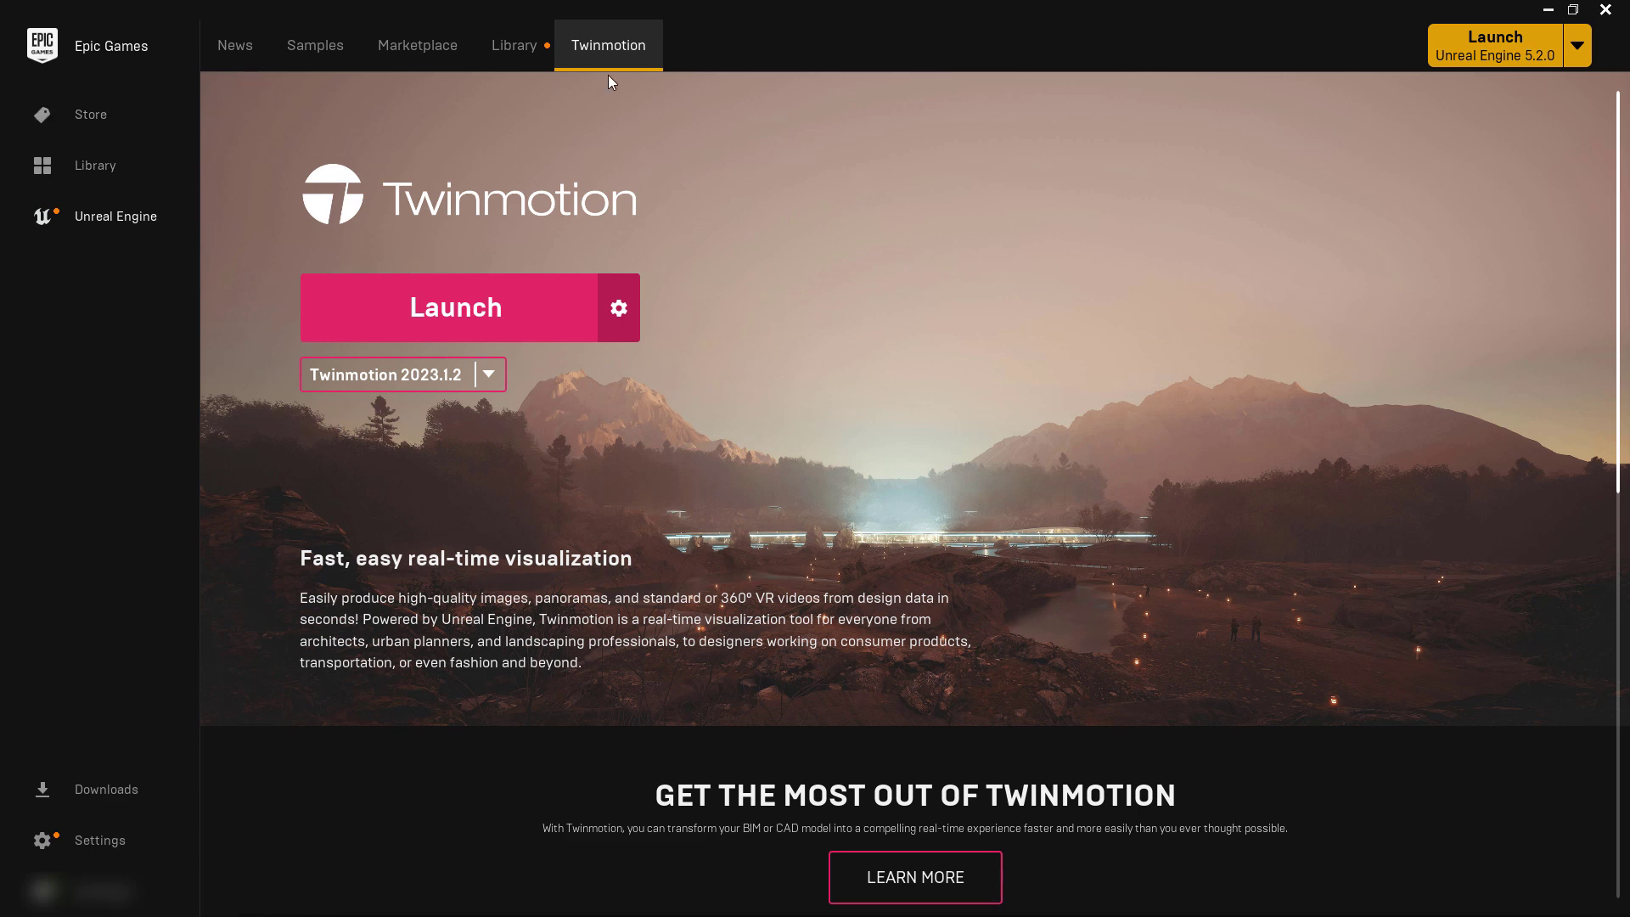
Launch Twinmotion 2023.1.2 and open the recent scene forest_cabin
left_click(489, 374)
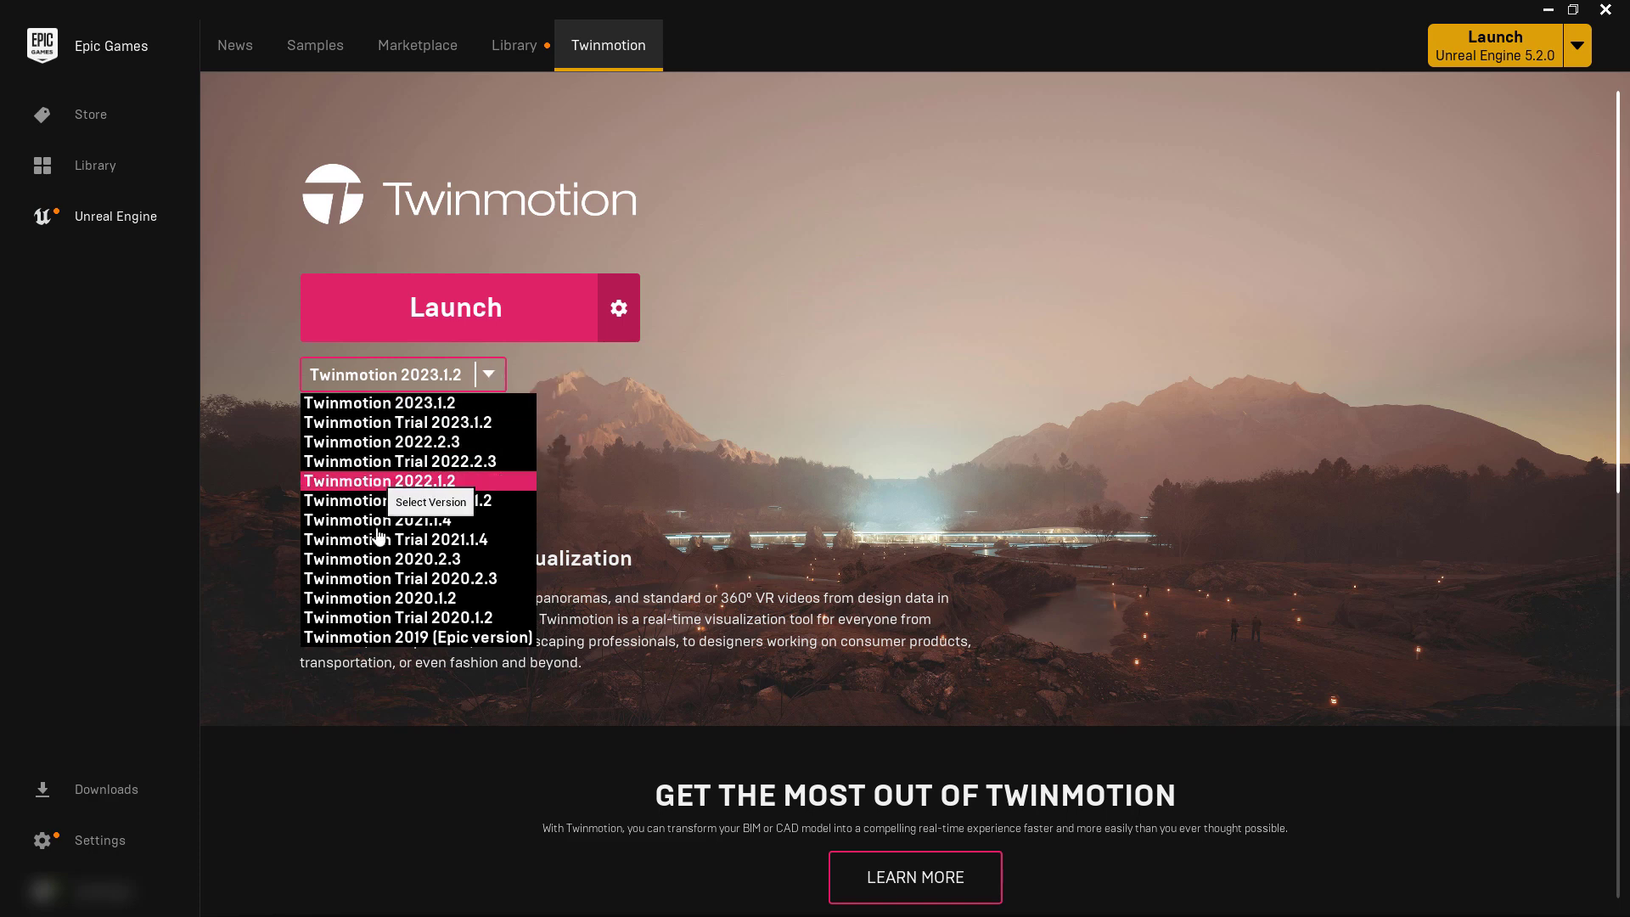
left_click(612, 389)
left_click(540, 319)
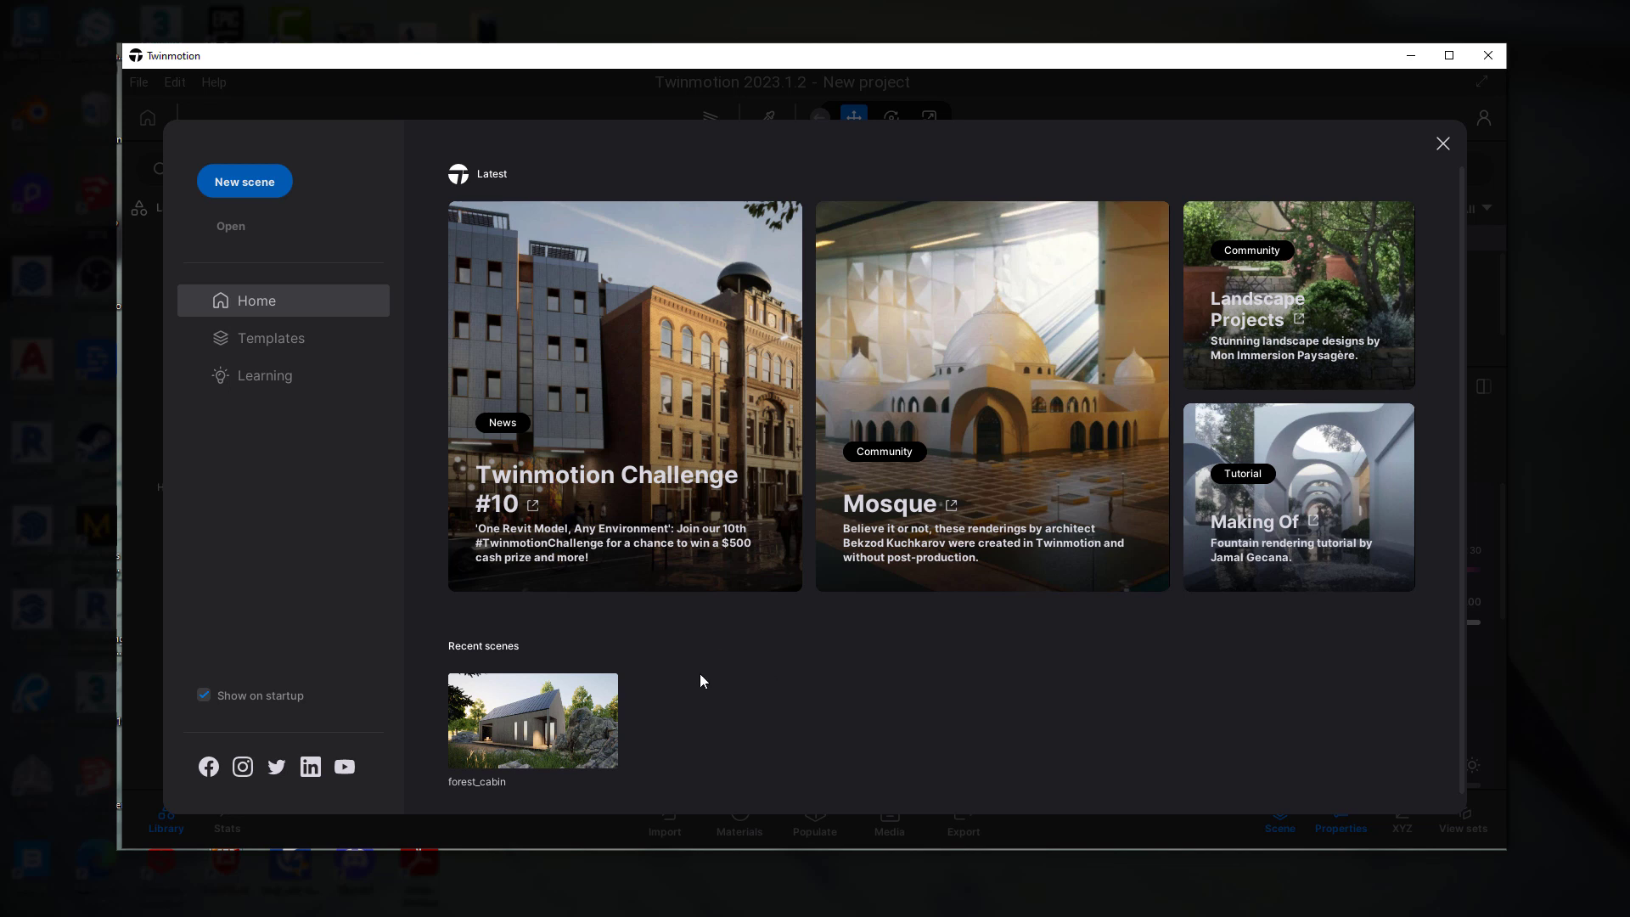
left_click(550, 727)
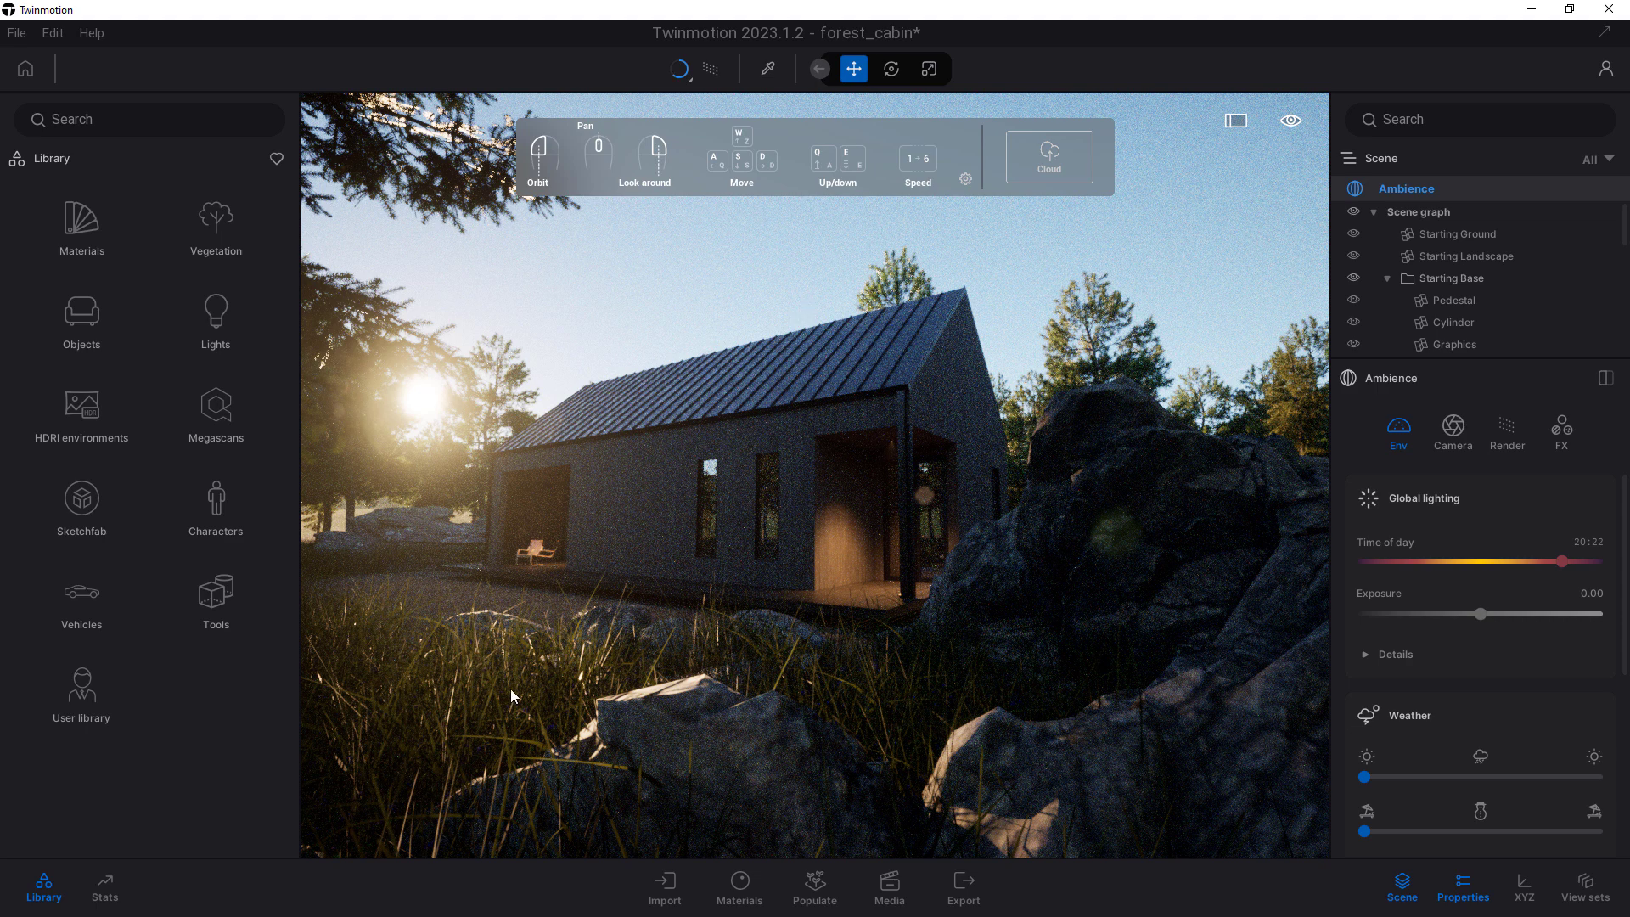
Turn off the path tracer and set the haze intensity of the IES 06 light at the far porch to 0.1%
left_click(712, 75)
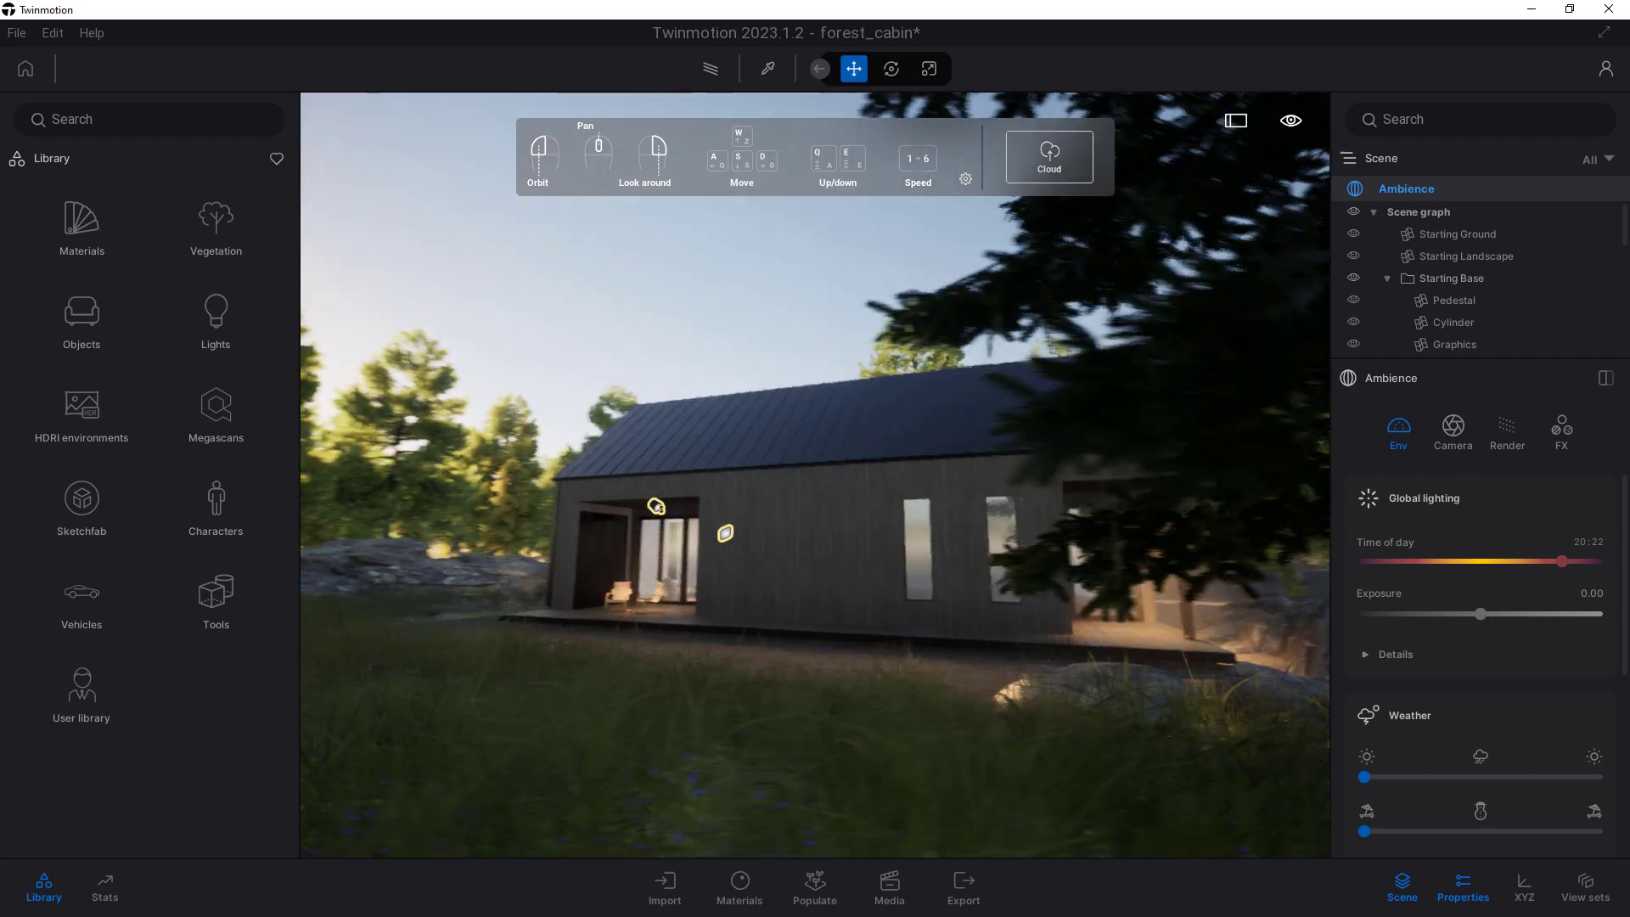
left_click_drag(911, 591, 1019, 620)
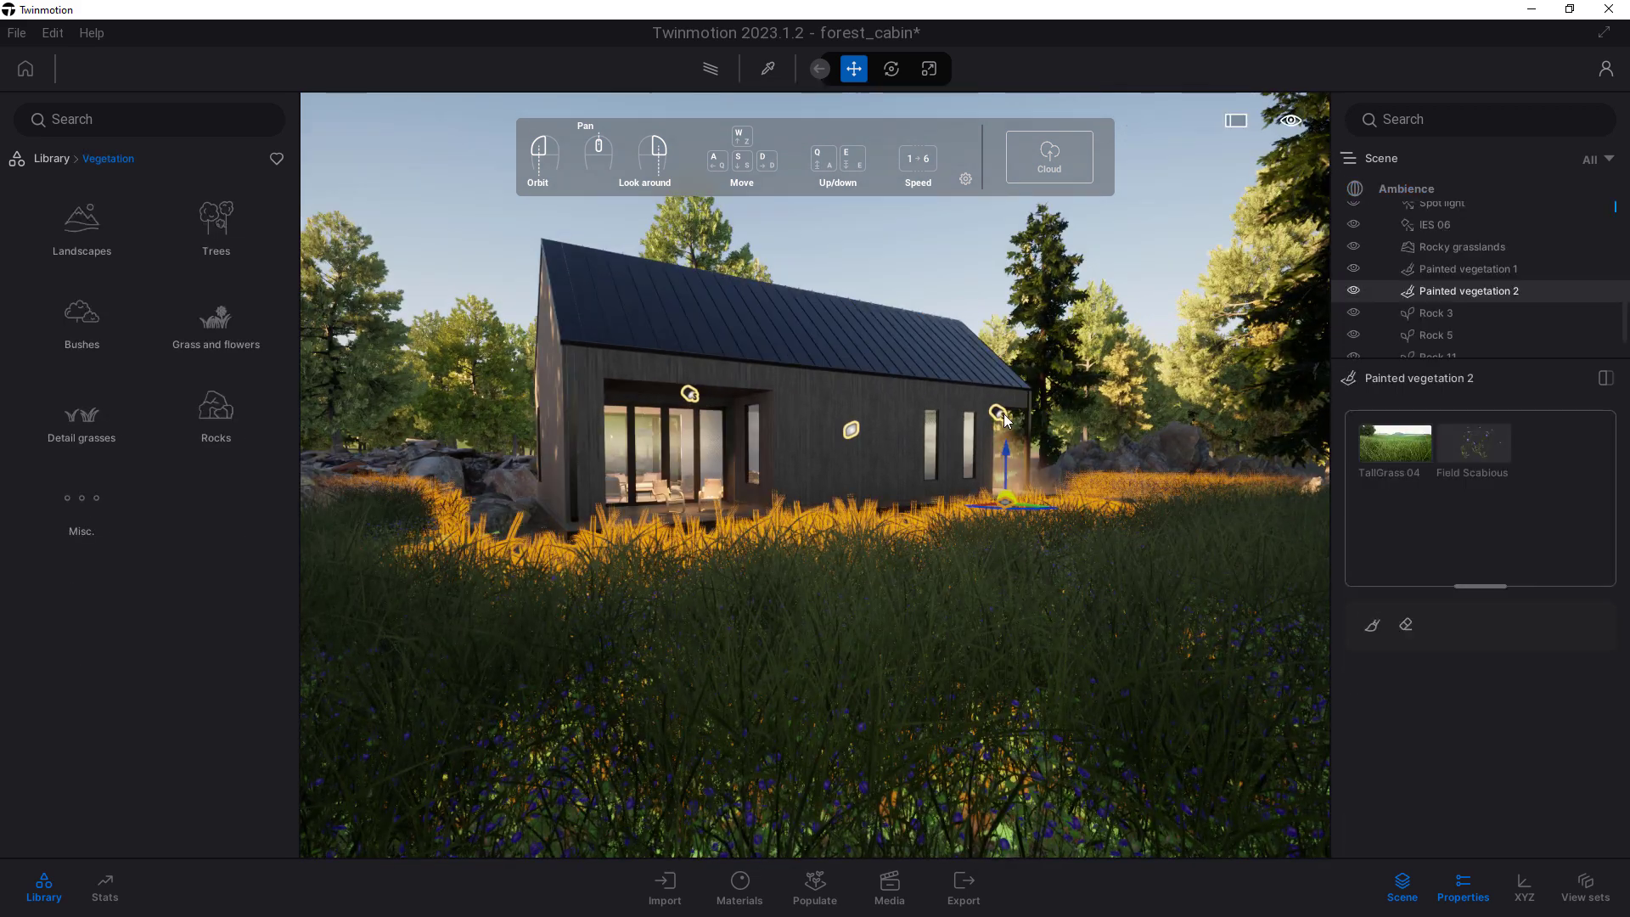
left_click(1002, 416)
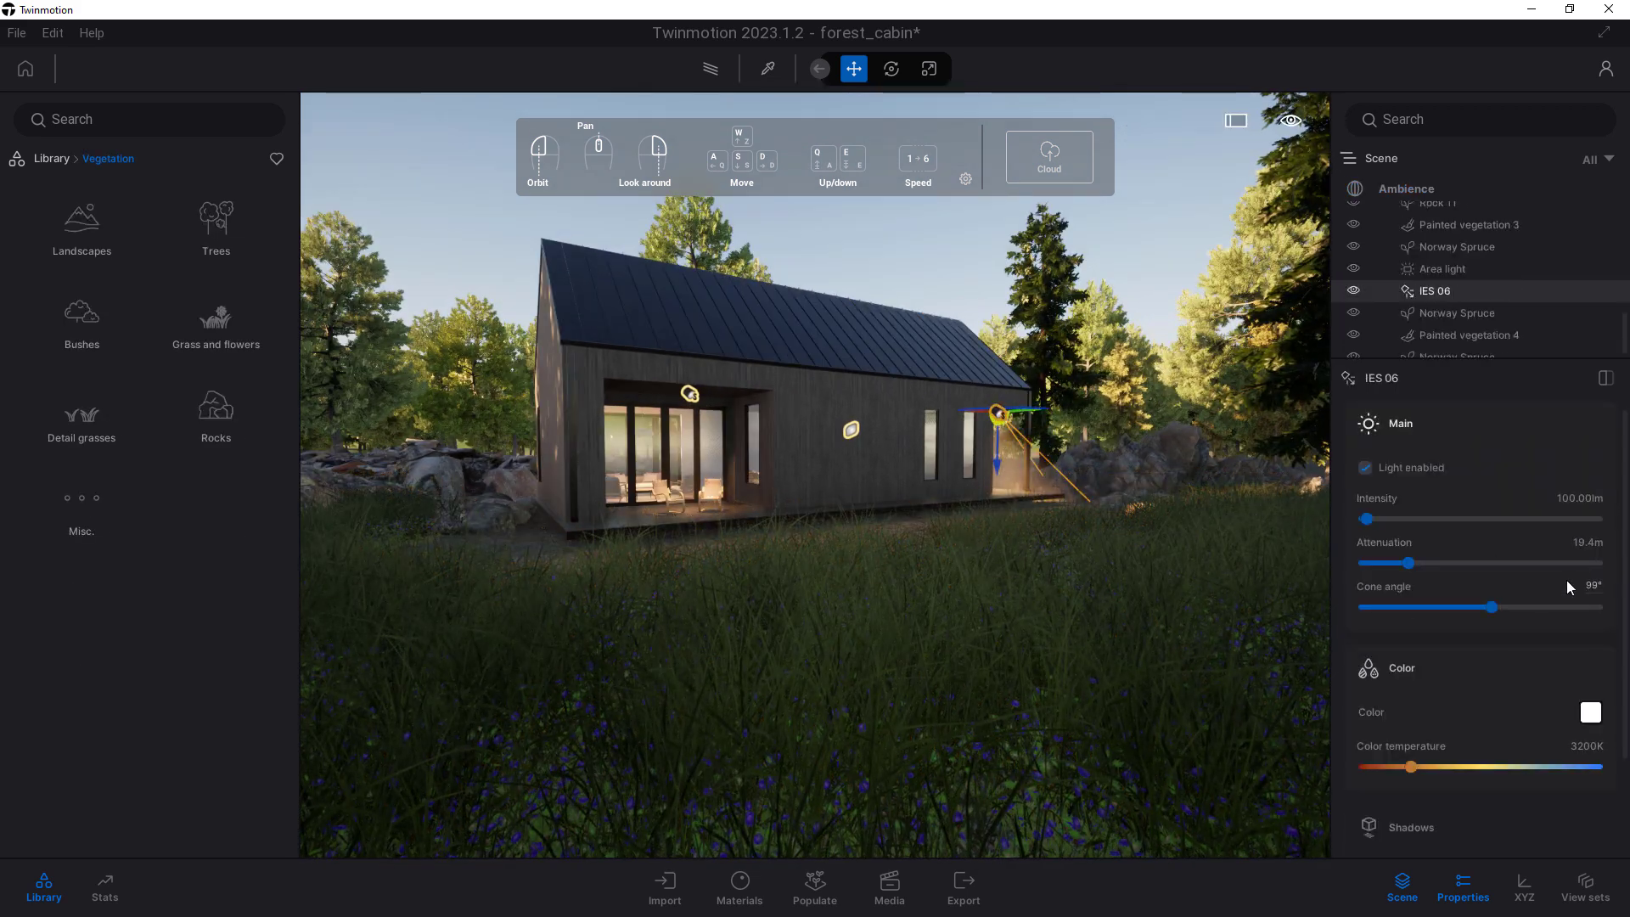
scroll(1404, 755, "down", 2)
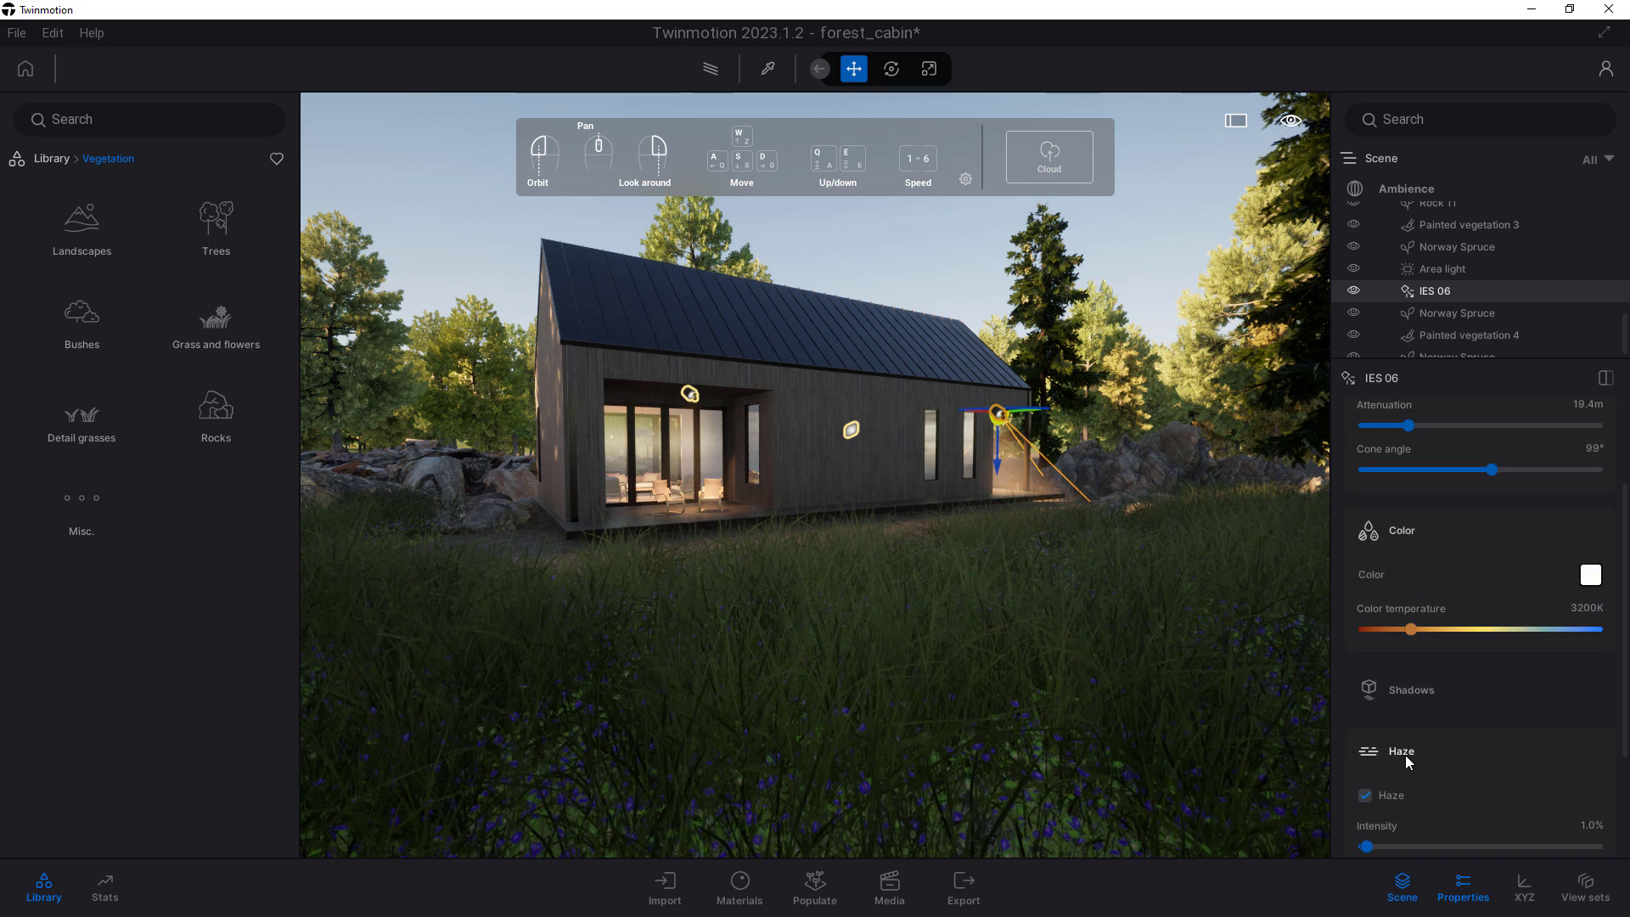
scroll(1460, 823, "down", 1)
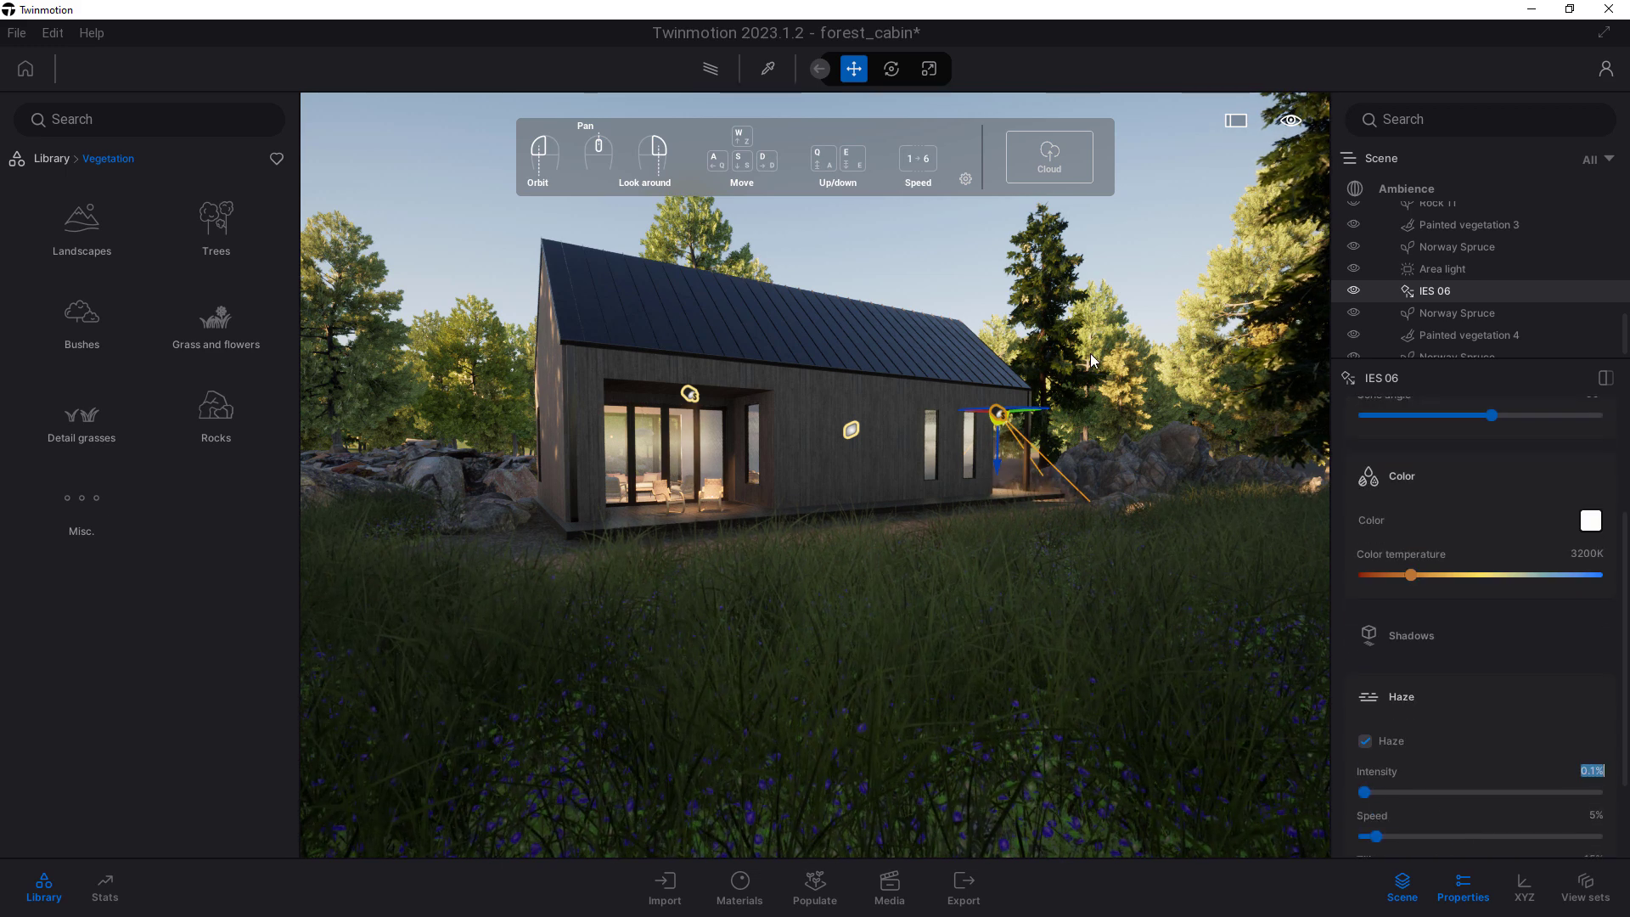
left_click(1153, 274)
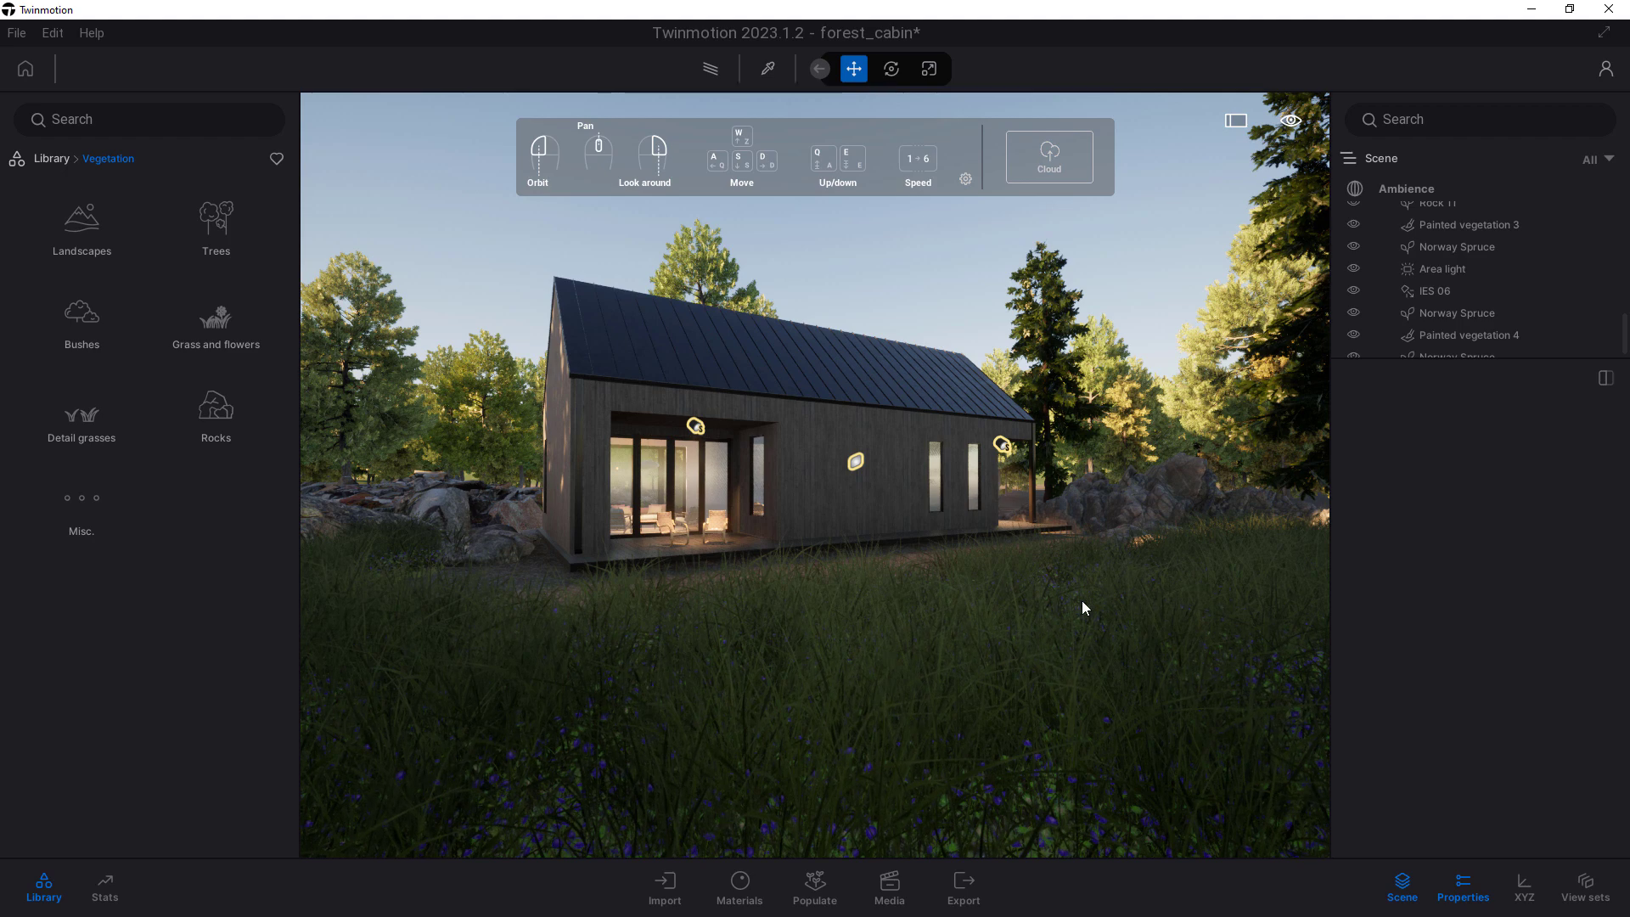
Look through the vegetation rocks and open the granite rocks among the Megascans 3D nature assets
middle_click_drag(1057, 635, 1051, 557)
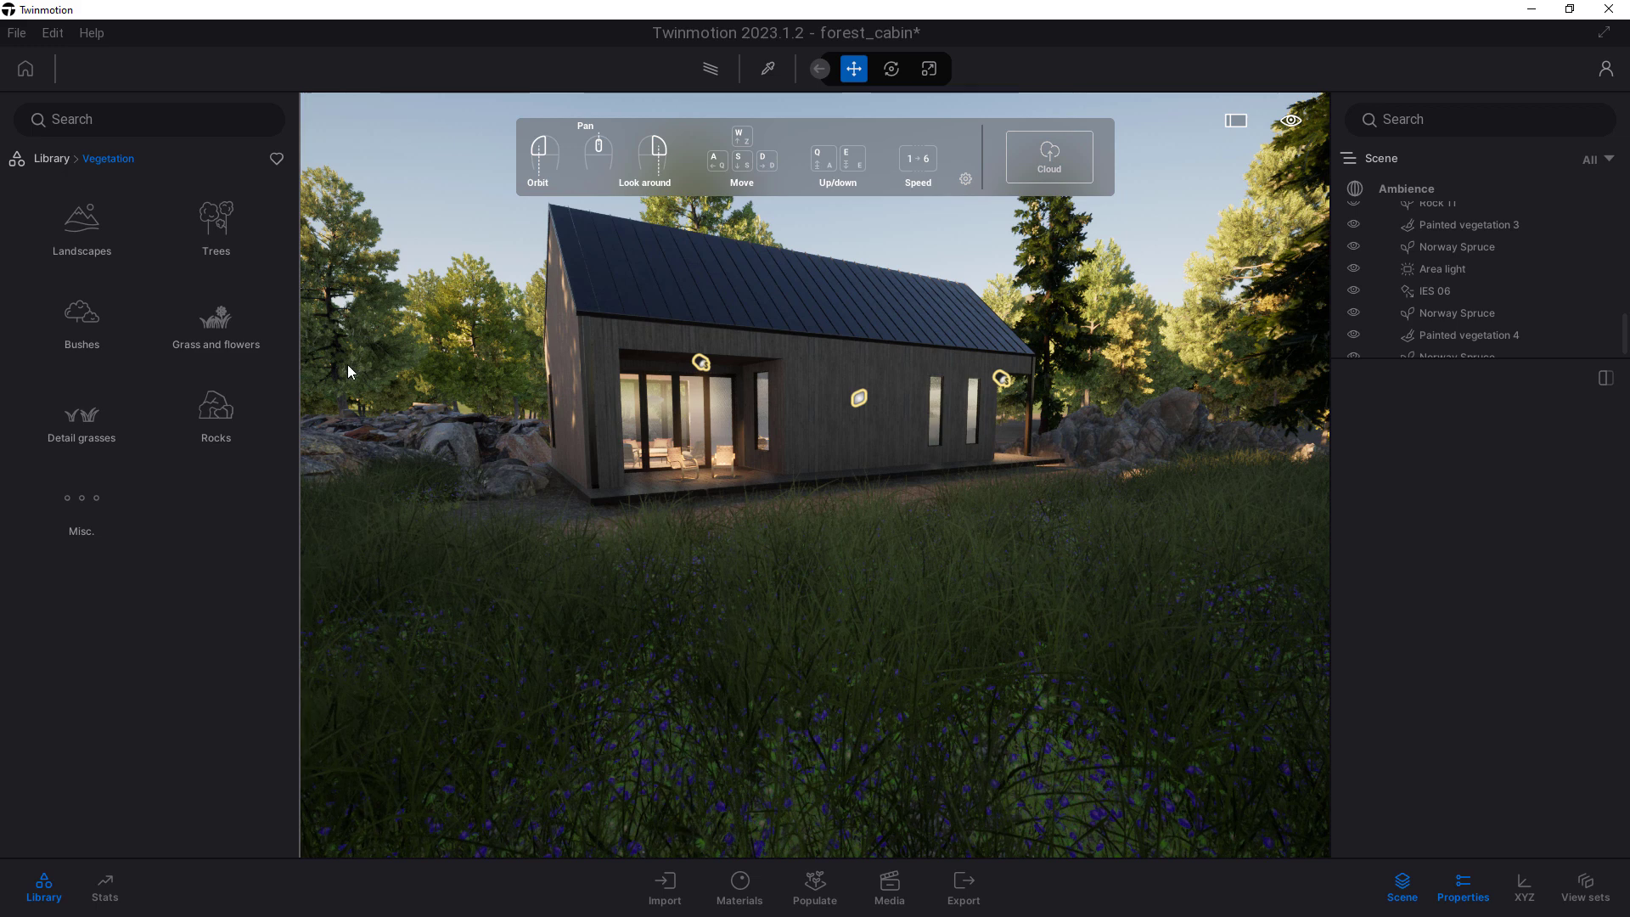
left_click(211, 408)
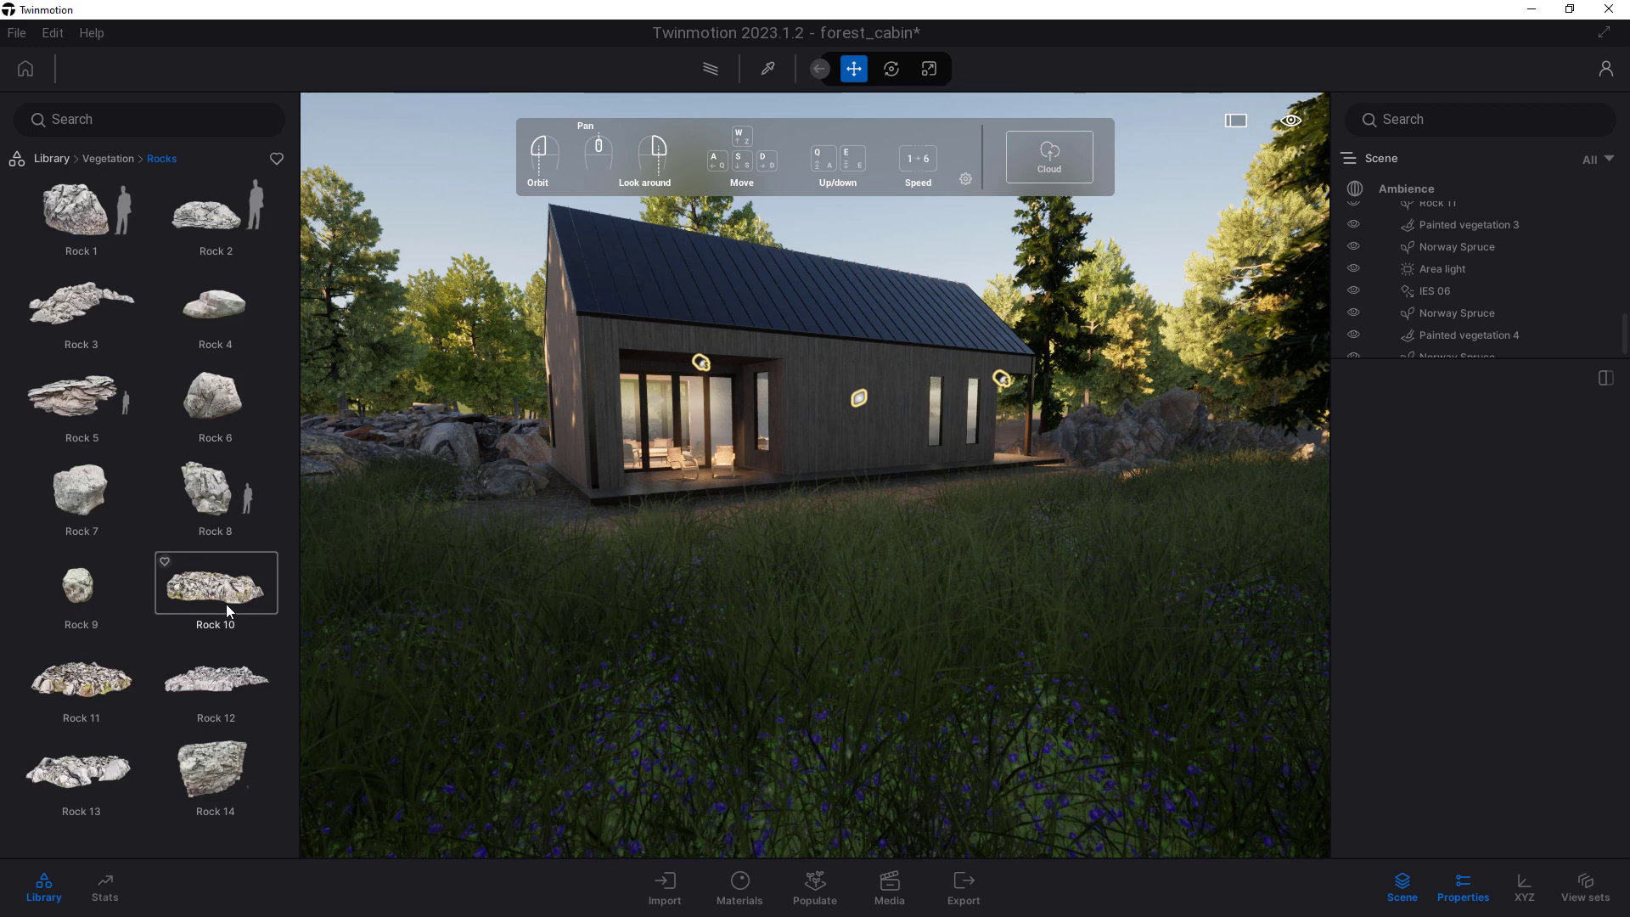
left_click(51, 159)
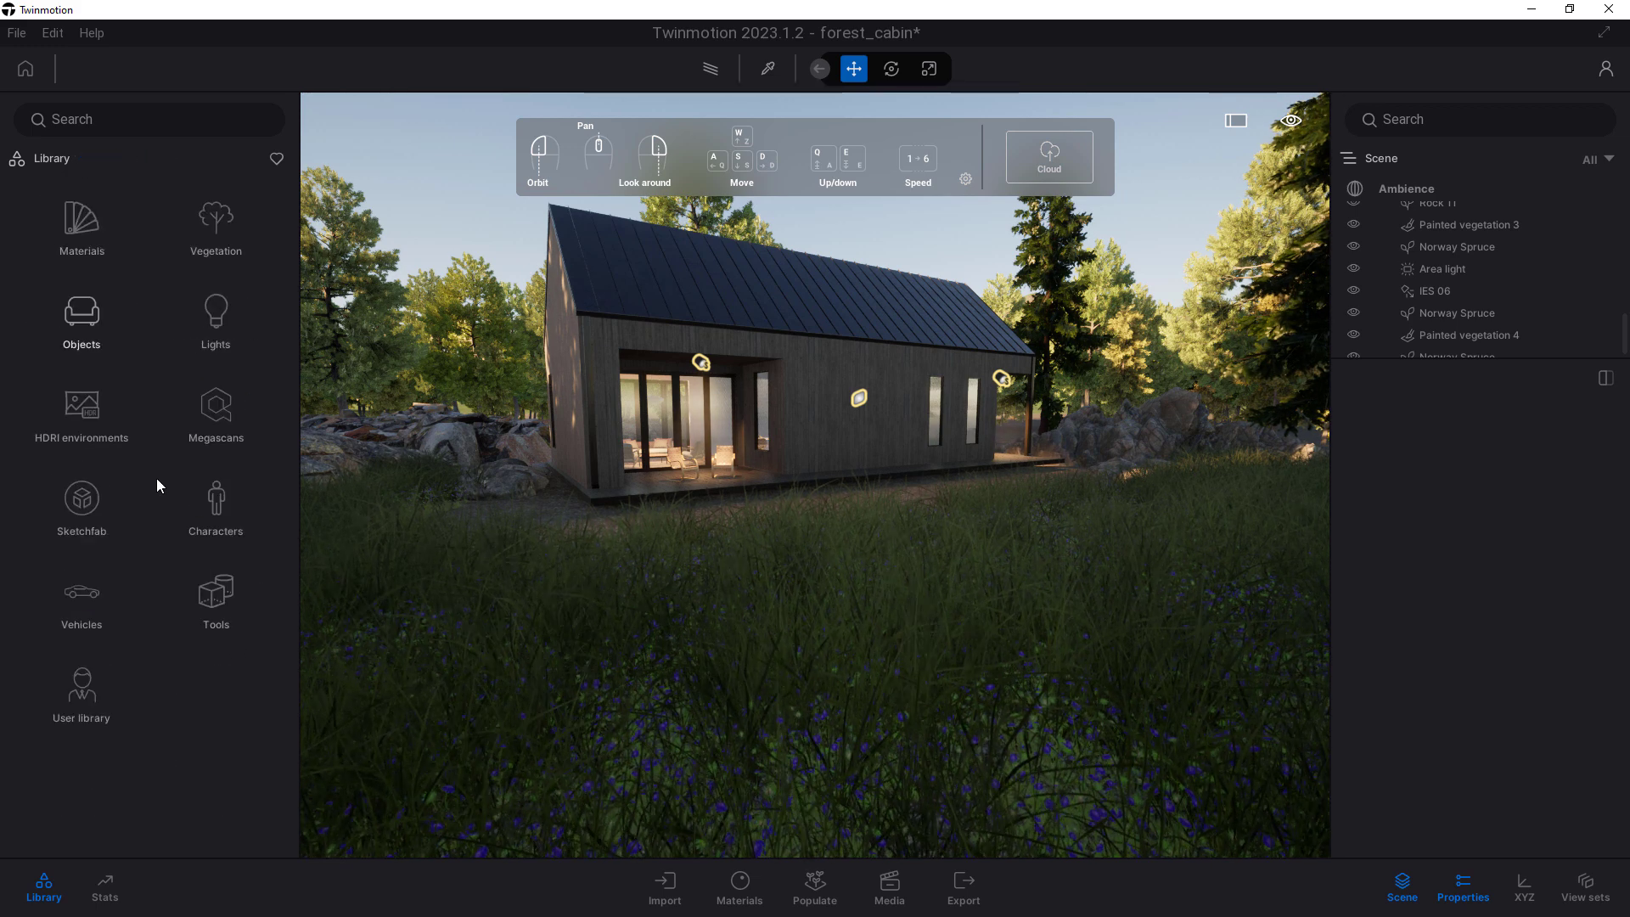
left_click(217, 430)
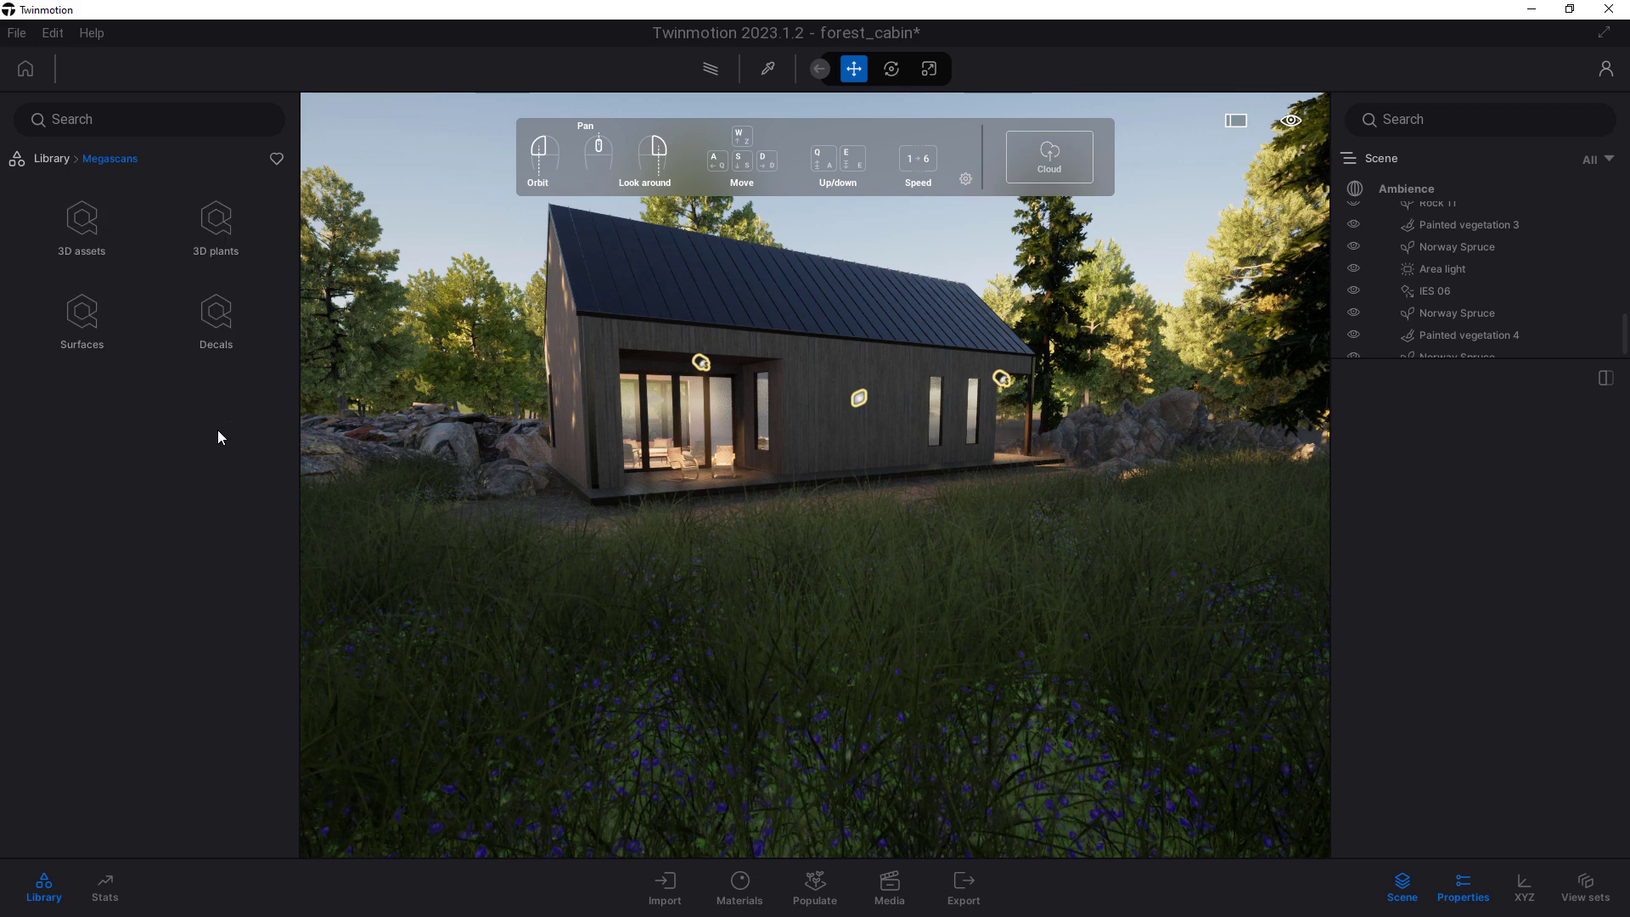
left_click(82, 222)
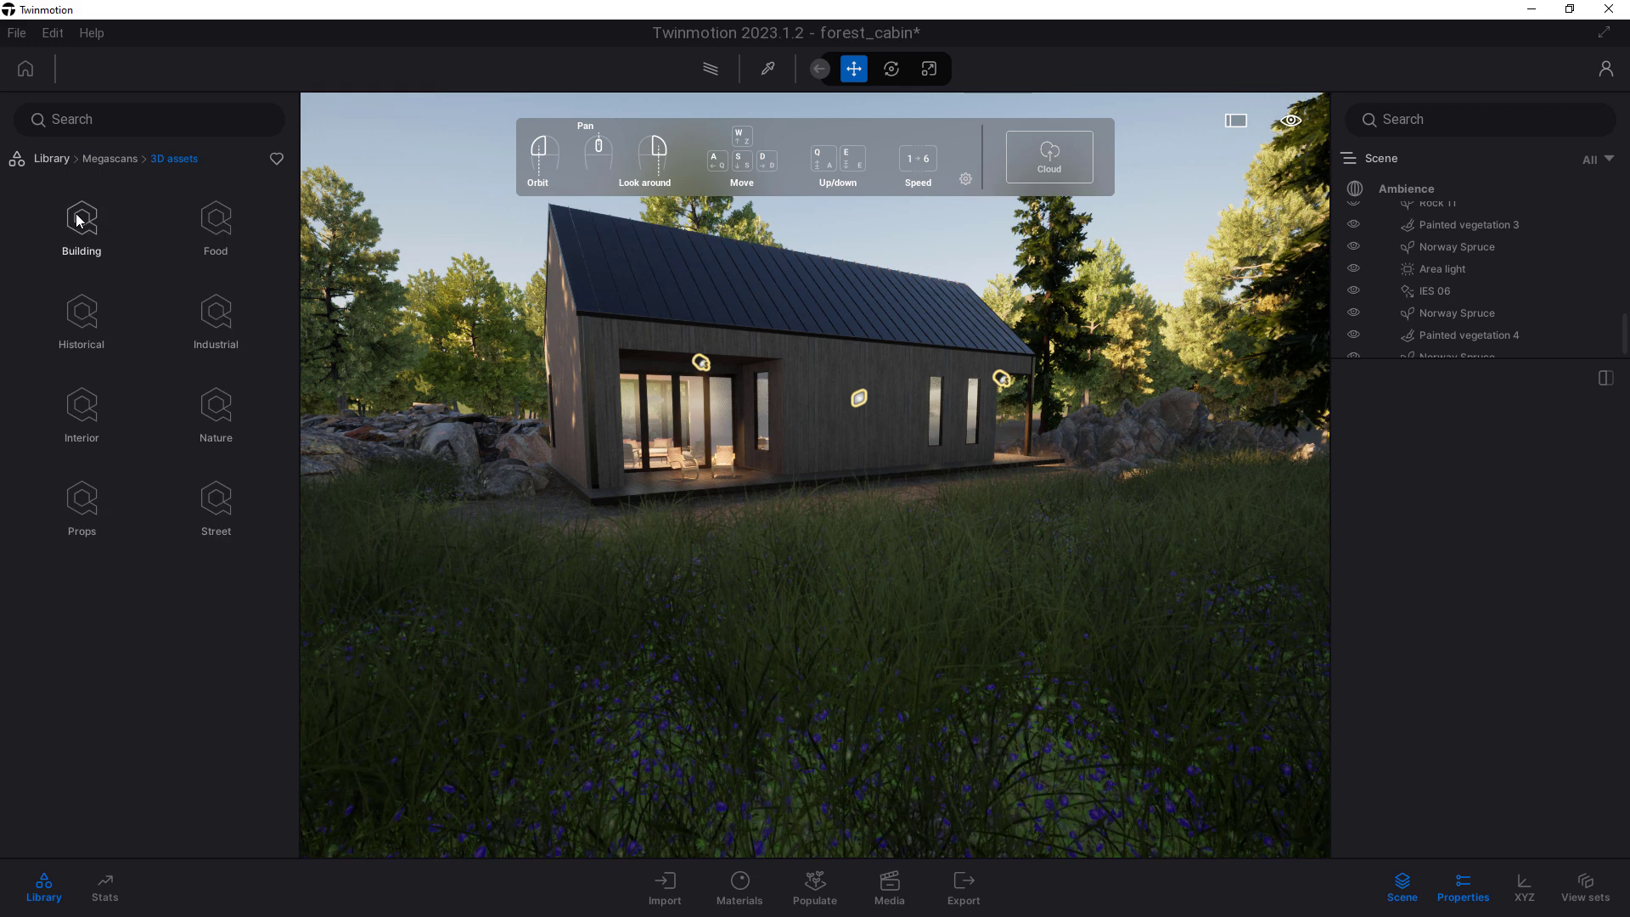
left_click(221, 431)
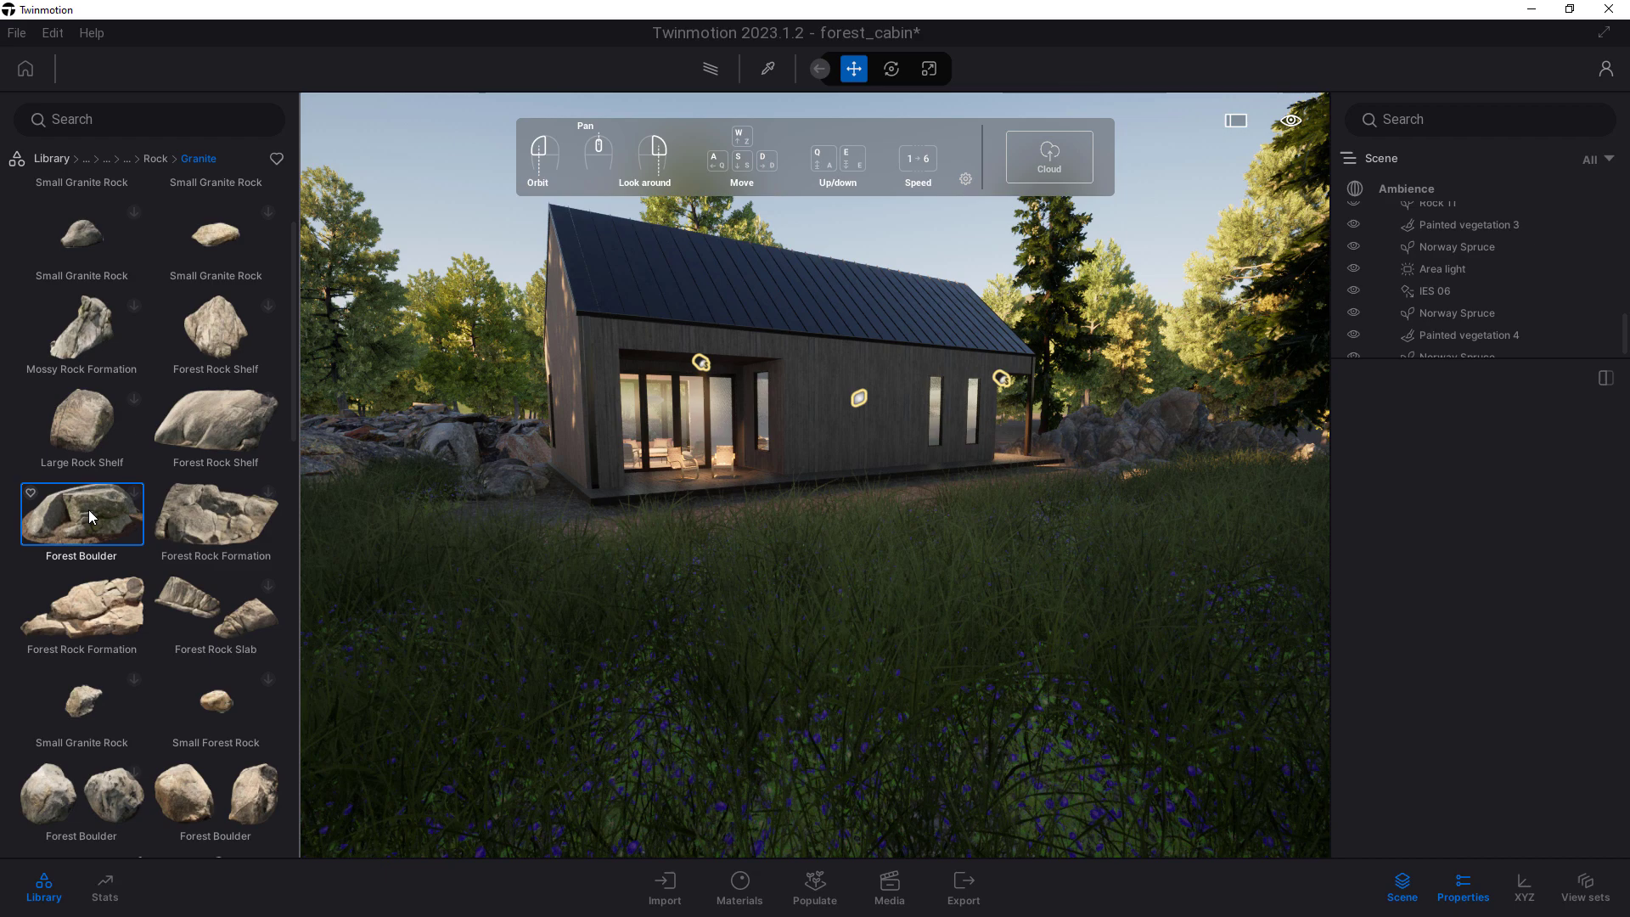
Try to place the Megascans Forest Boulder on the ground beside the cabin
left_click_drag(88, 510, 556, 611)
key("q")
key("e")
key("w")
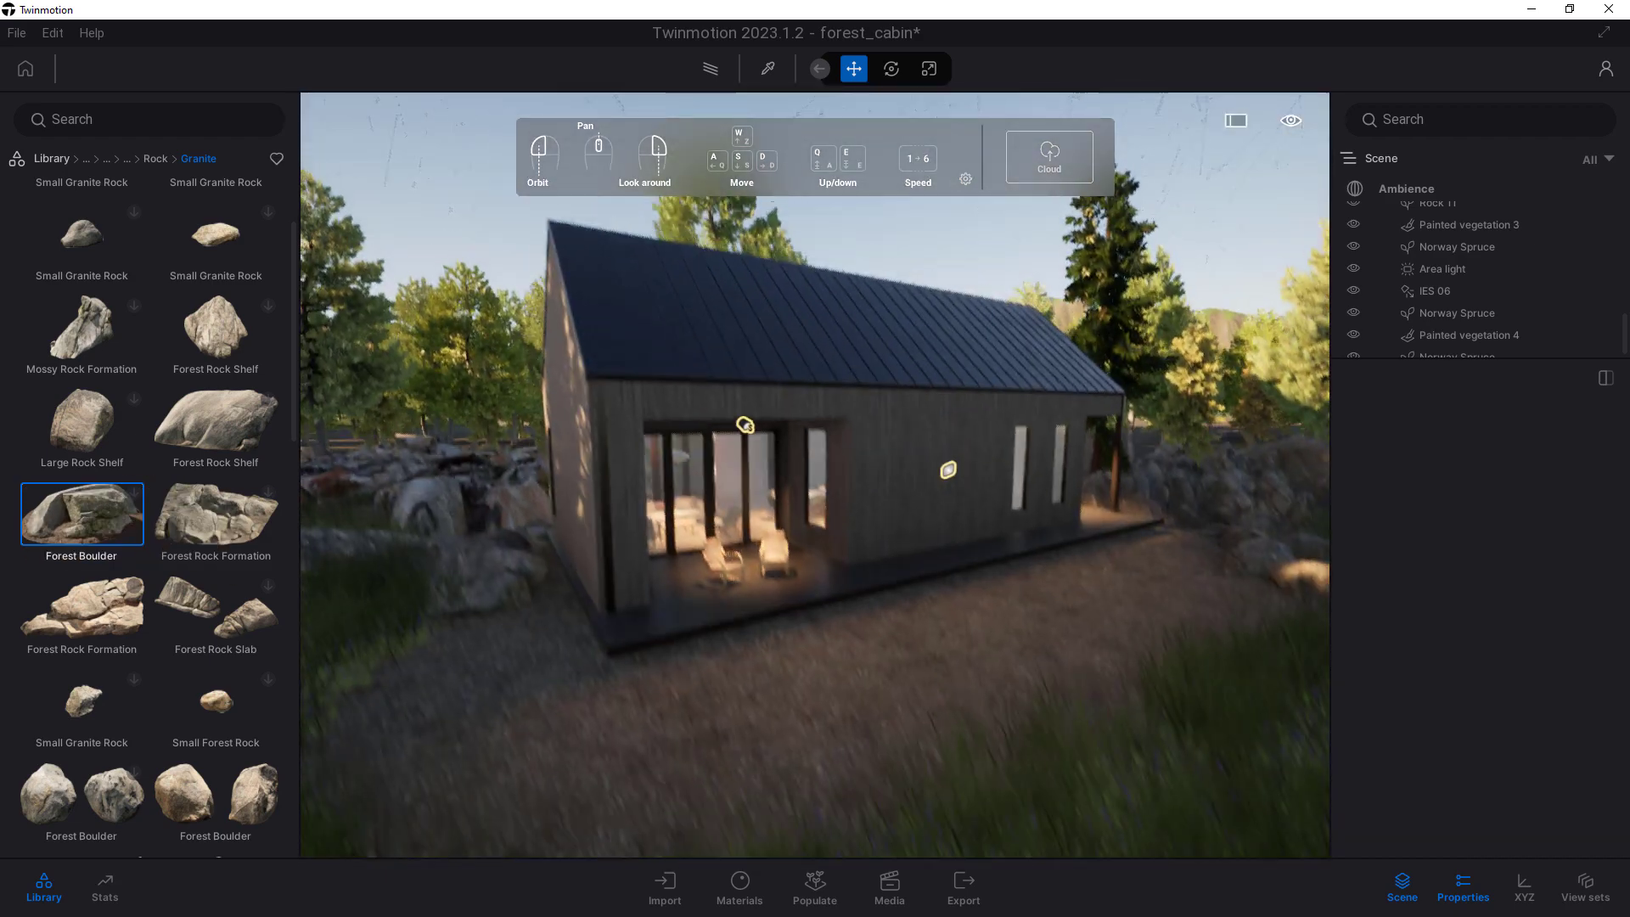
left_click_drag(83, 516, 1072, 544)
scroll(1072, 543, "down", 3)
left_click_drag(1128, 602, 1172, 603)
key("q")
right_click_drag(1172, 603, 1149, 652)
key("w")
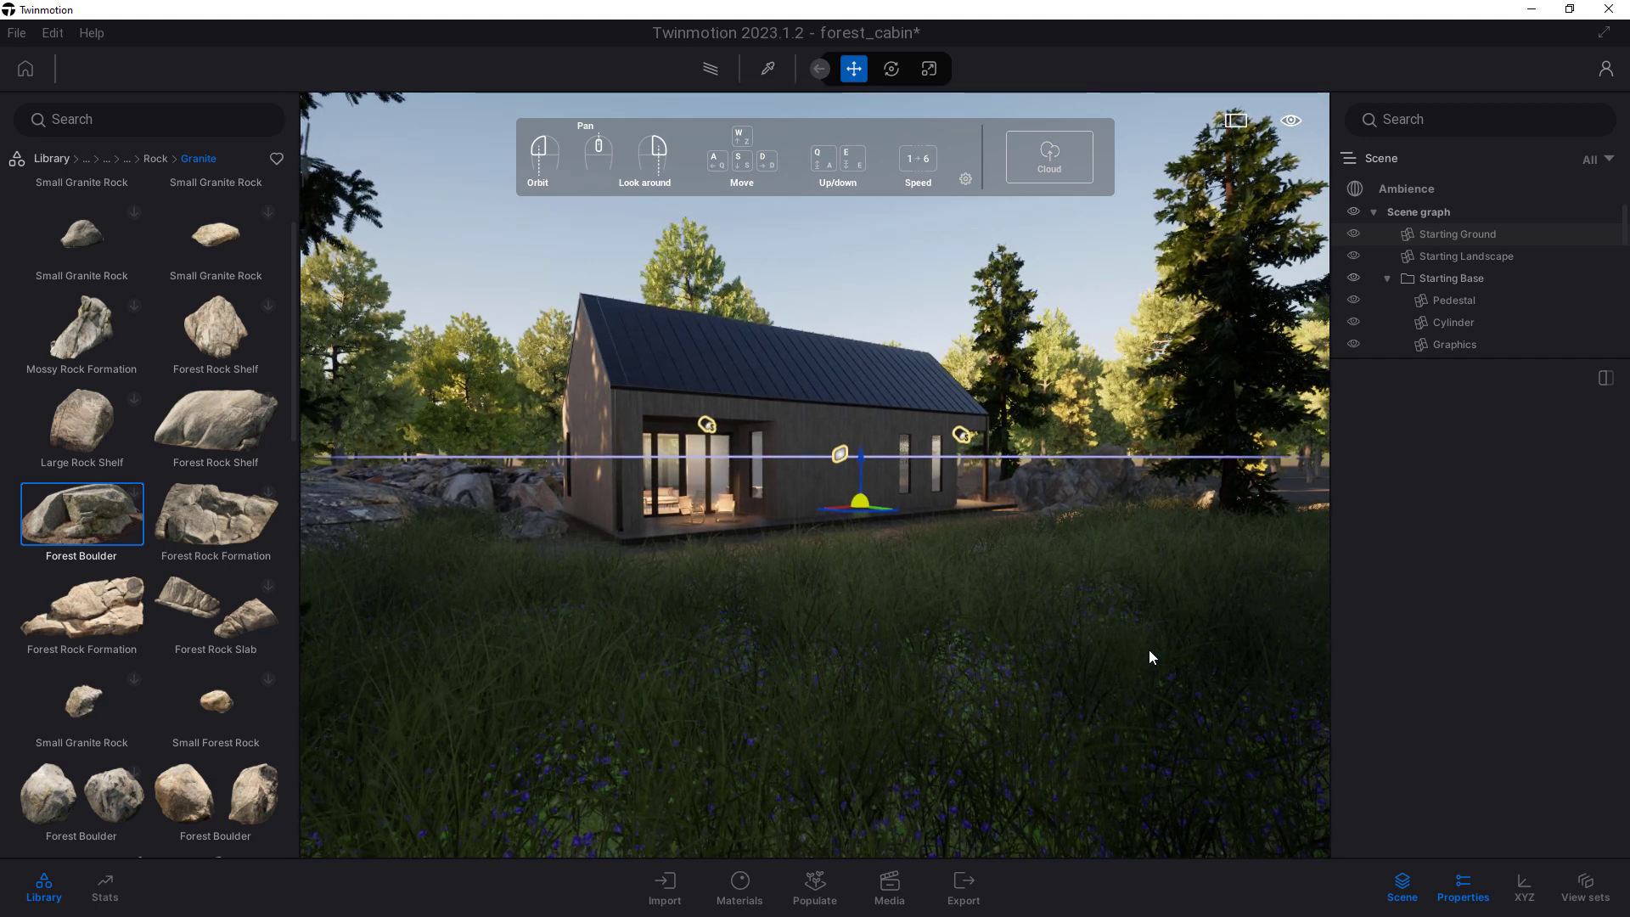
mouse_move(1150, 652)
middle_mouse_down()
mouse_move(1142, 672)
mouse_move(1144, 655)
middle_mouse_up()
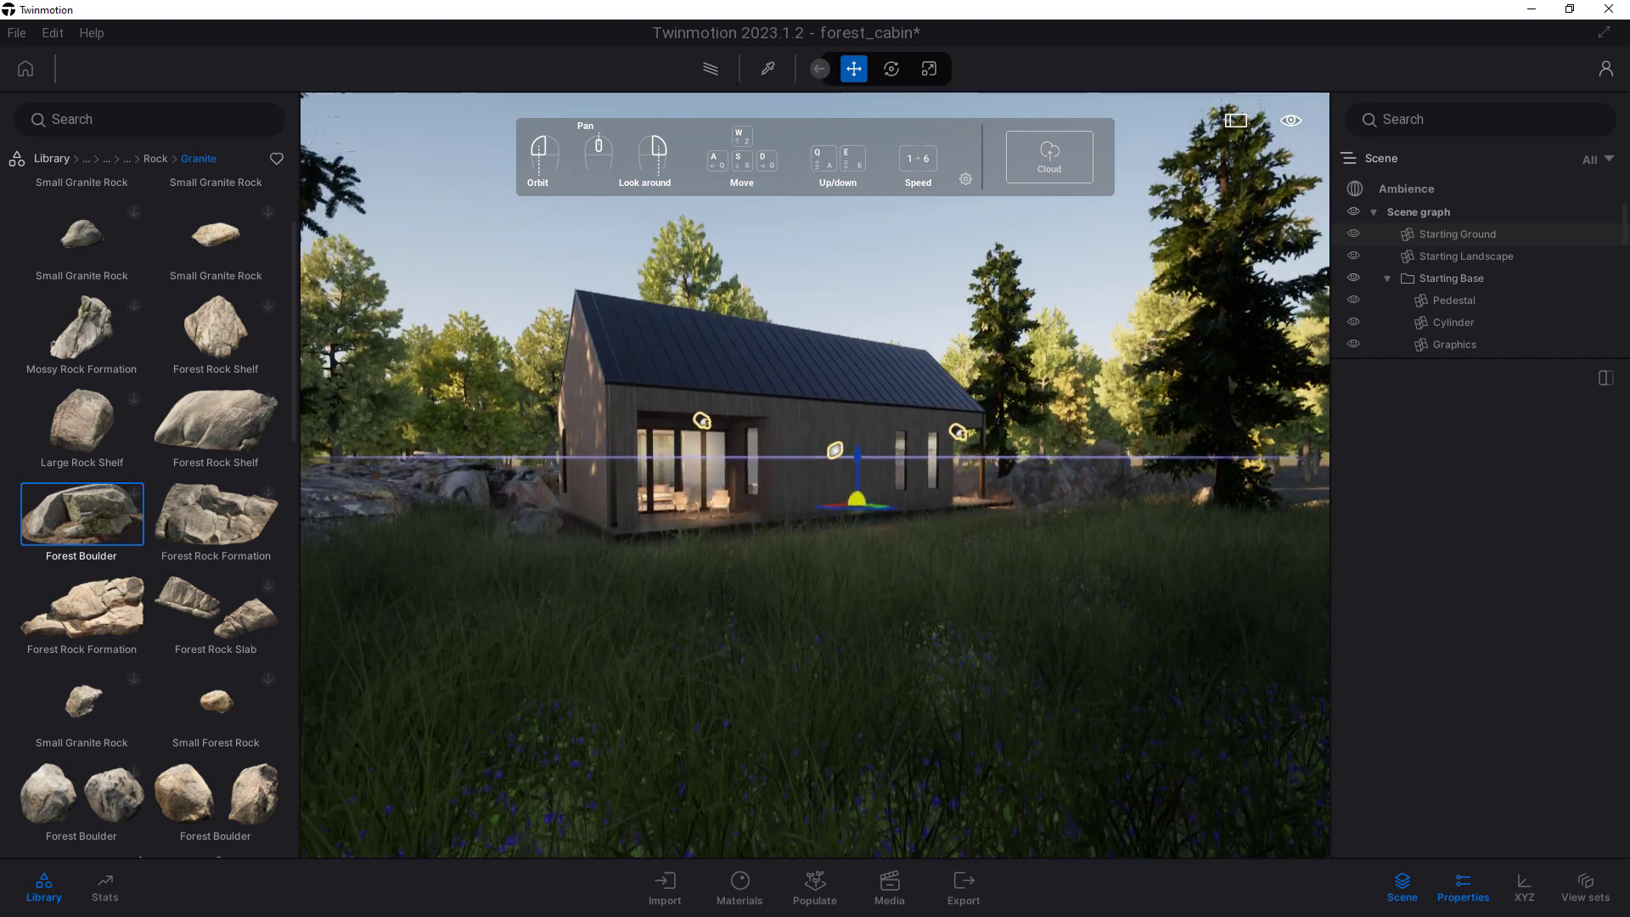
Show the scene's saved images and activate Image3
left_click(25, 68)
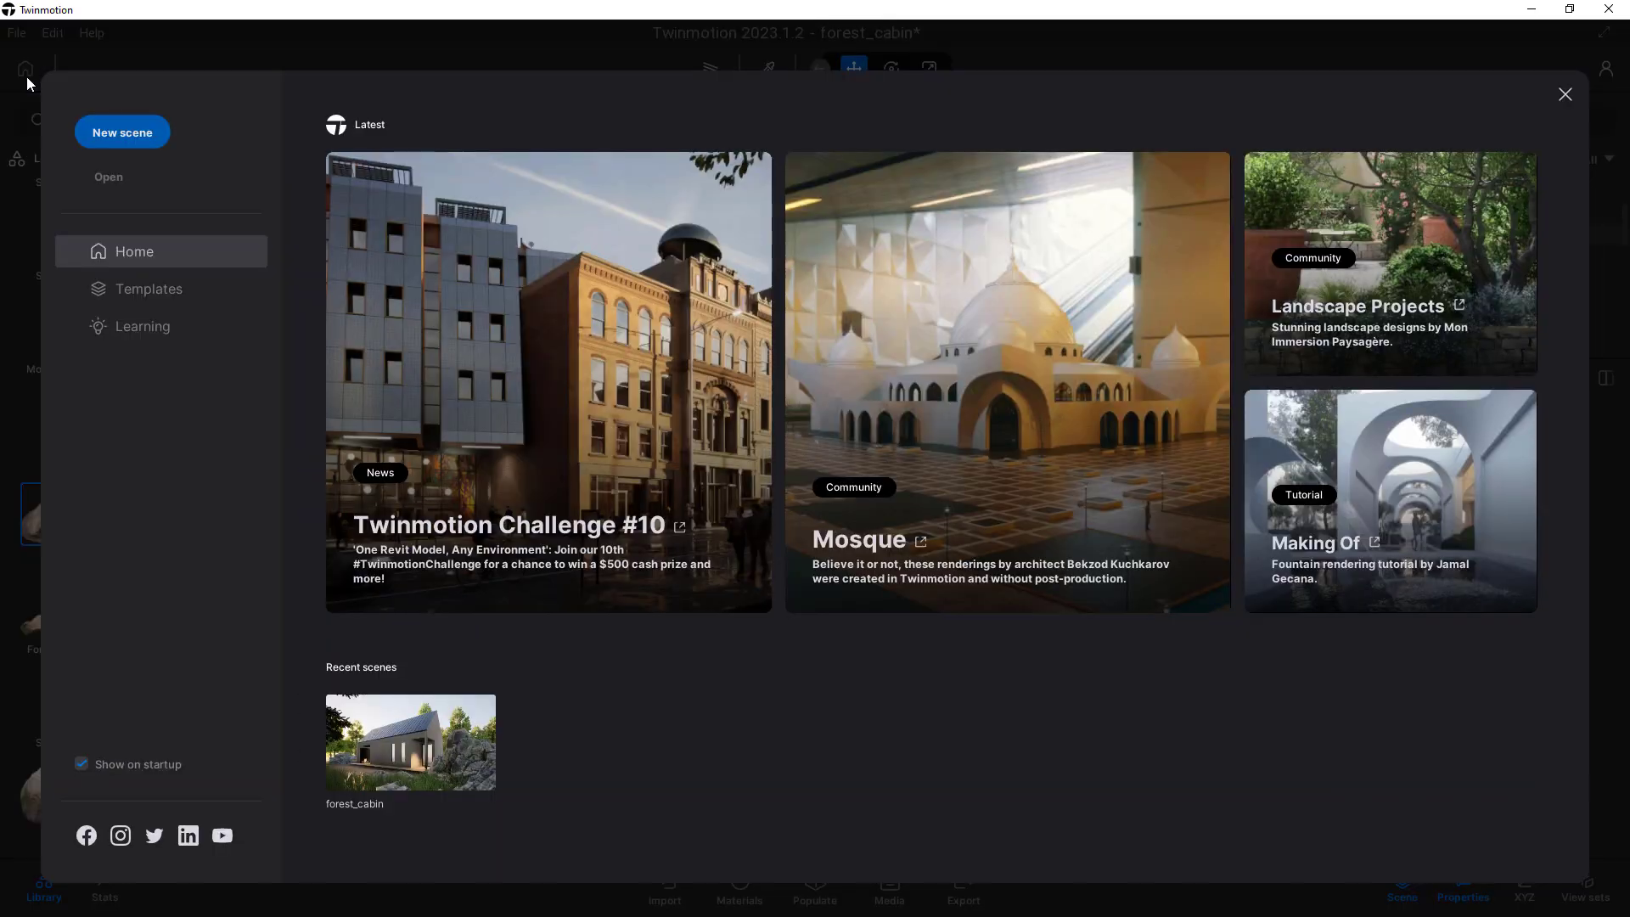
left_click(27, 75)
left_click(890, 888)
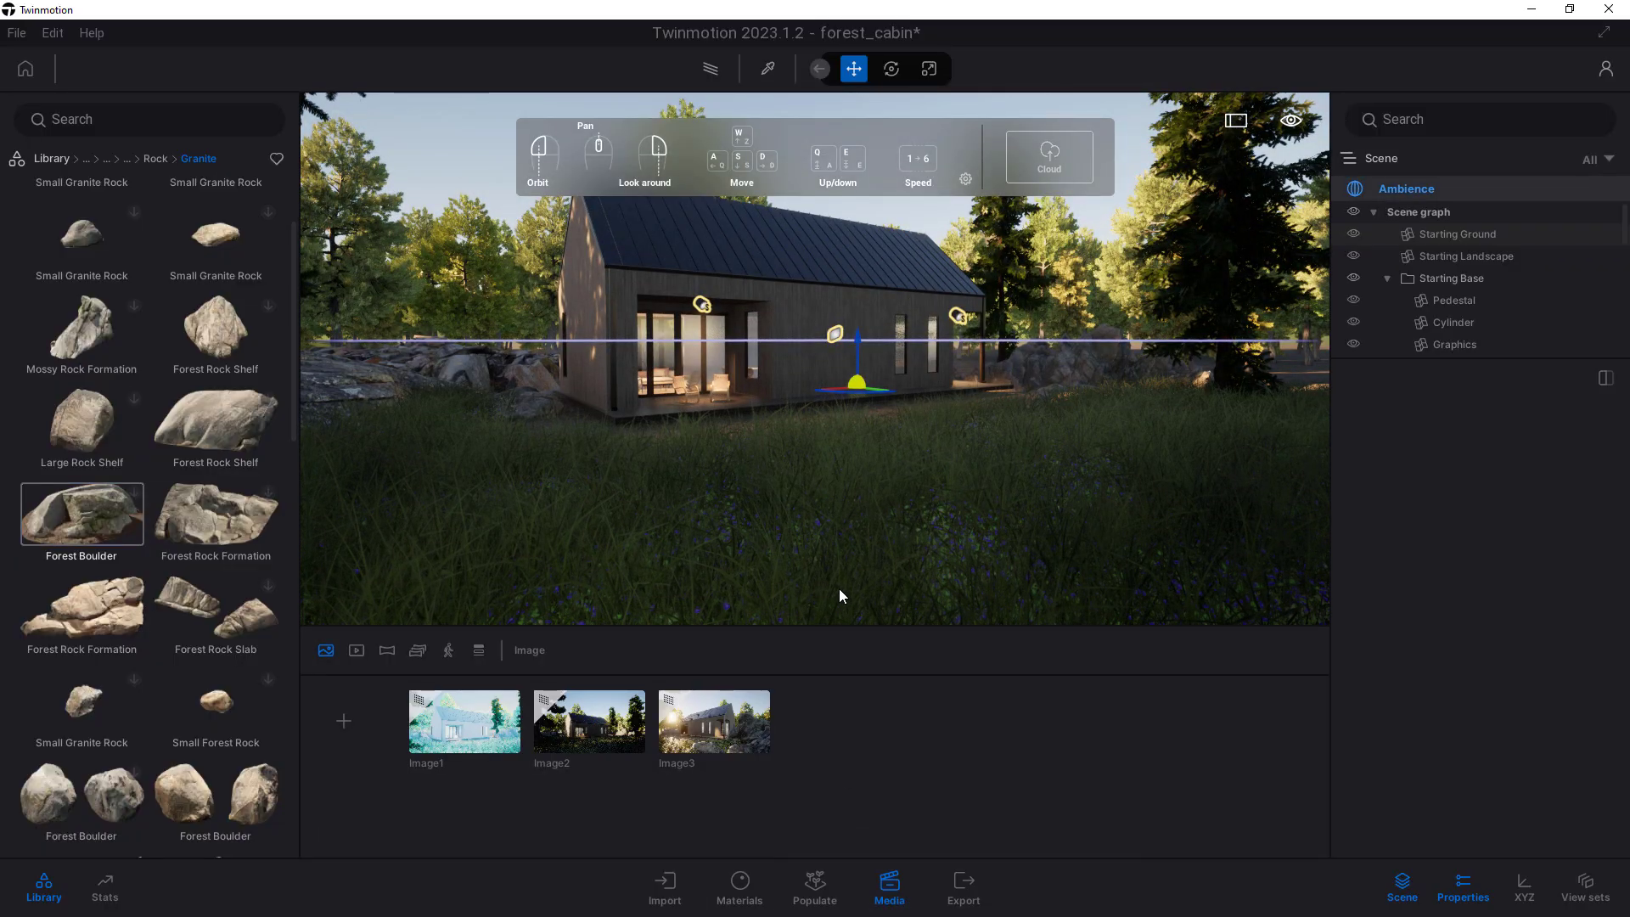
right_click_drag(1078, 486, 1080, 469)
key("q")
left_click(689, 726)
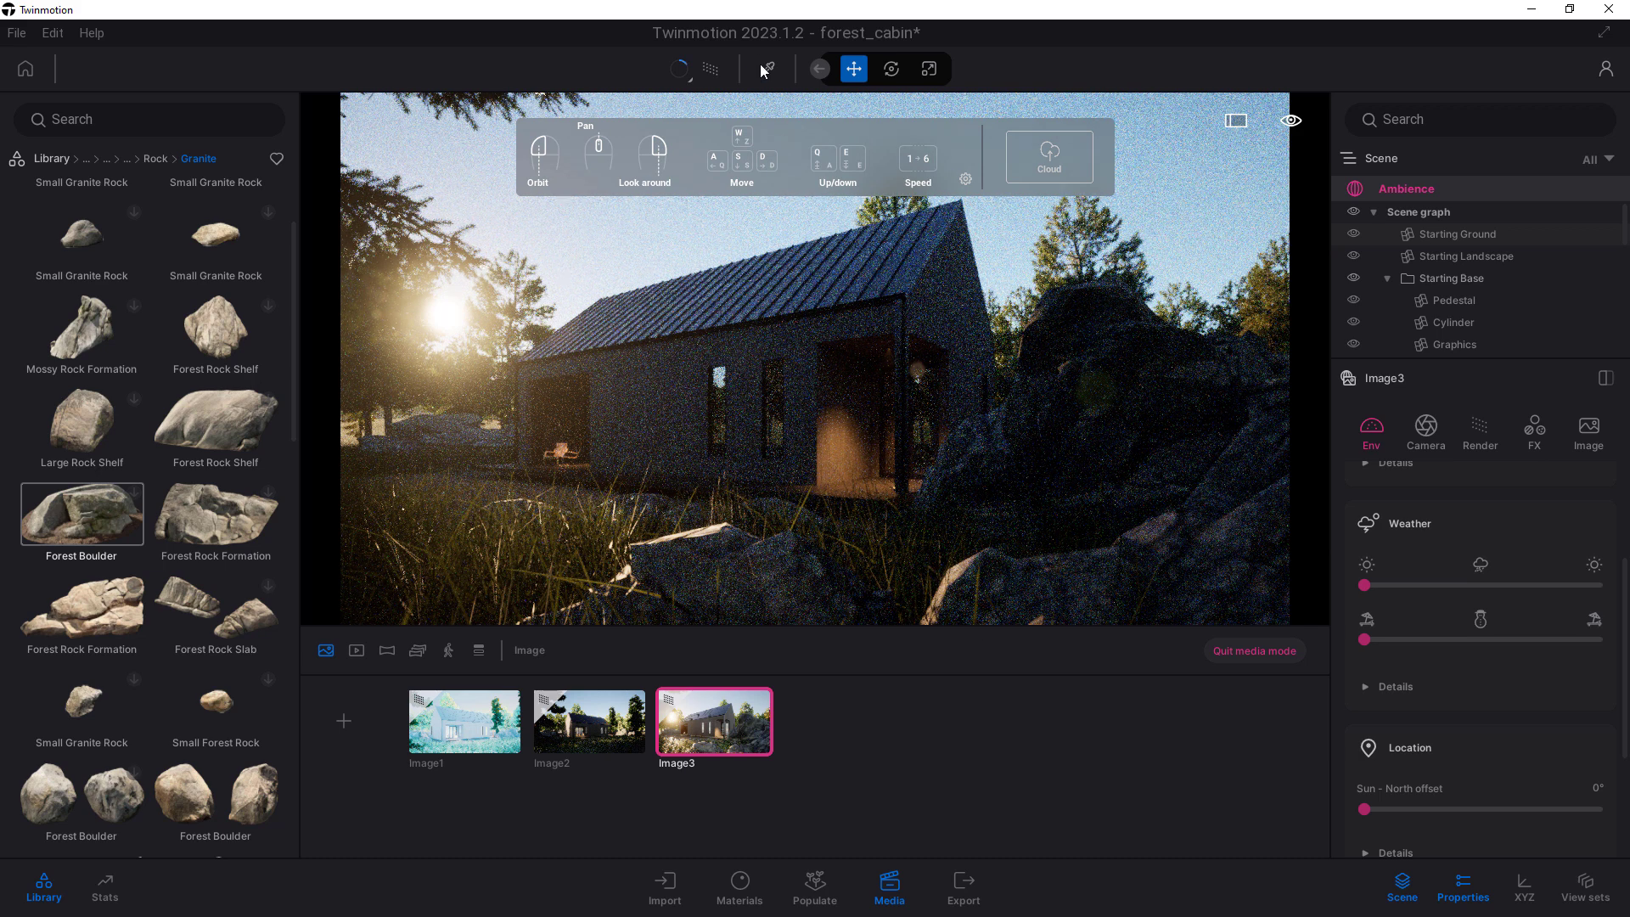
Turn off the path tracer and set Image3's weather close to the rain-cloud midpoint and its season to snowy winter
left_click(716, 73)
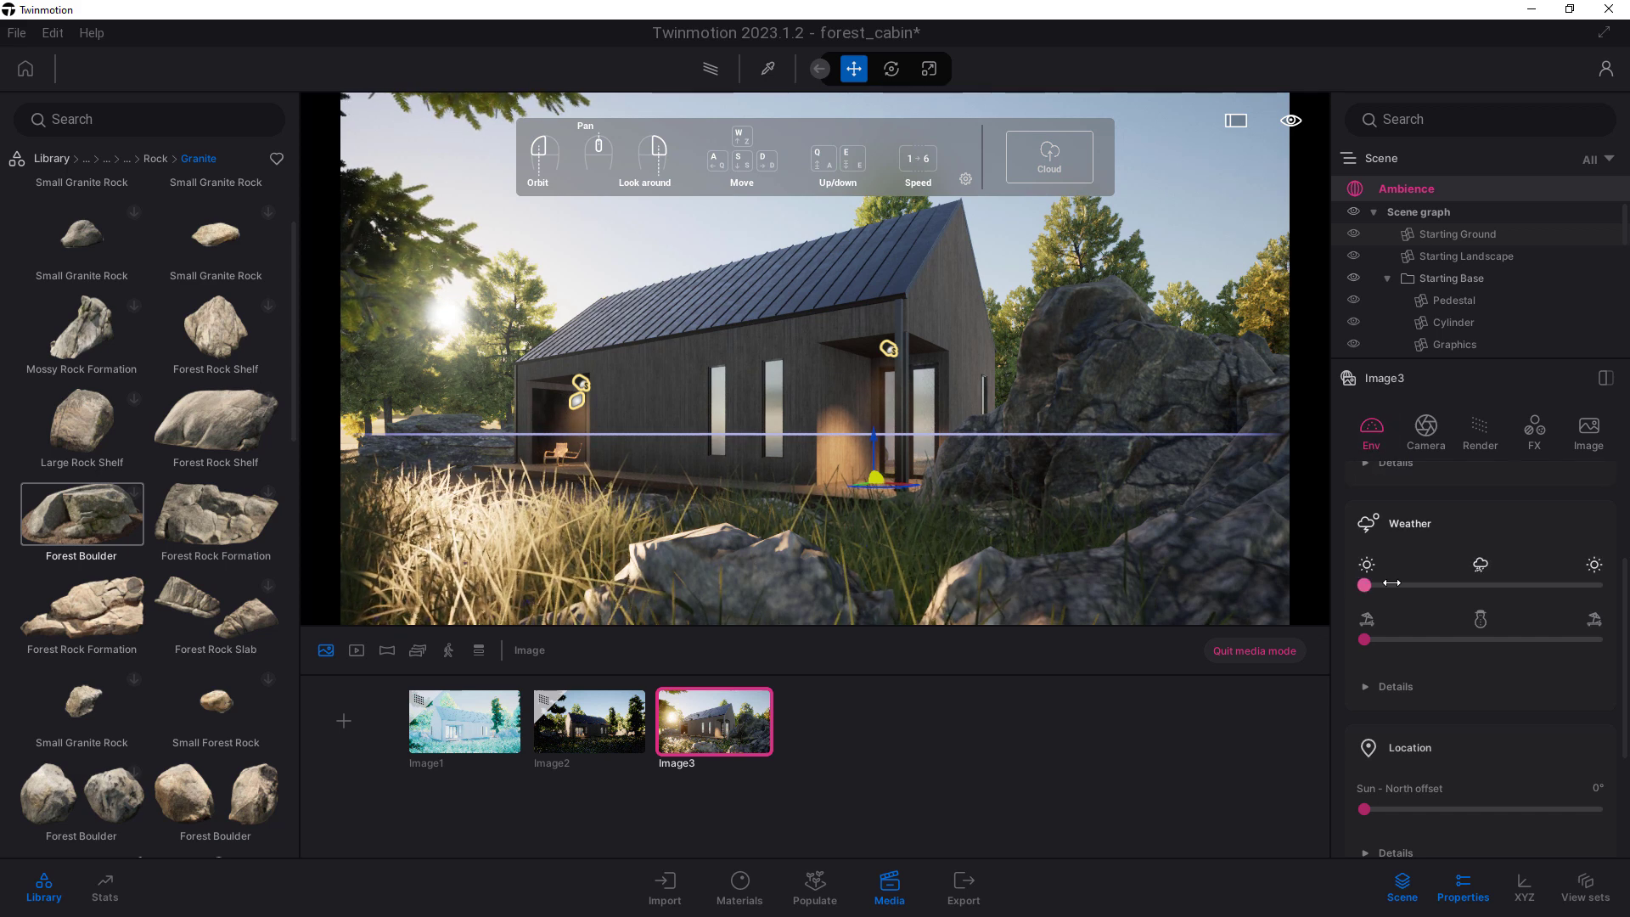
left_click_drag(1364, 585, 1433, 585)
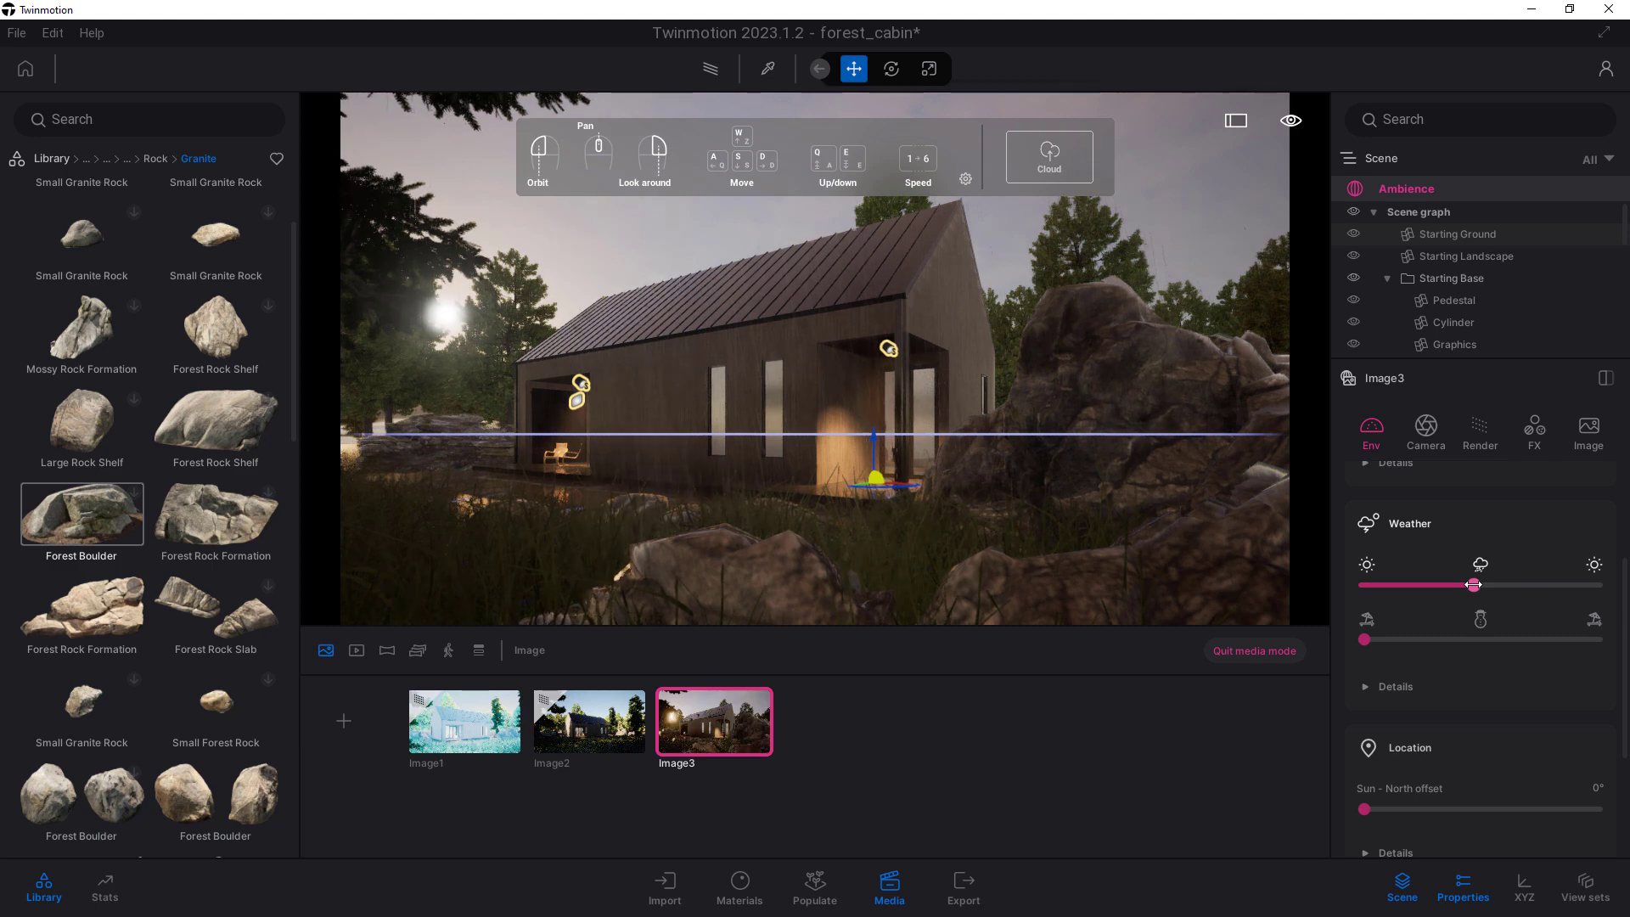
left_click_drag(1365, 638, 1481, 640)
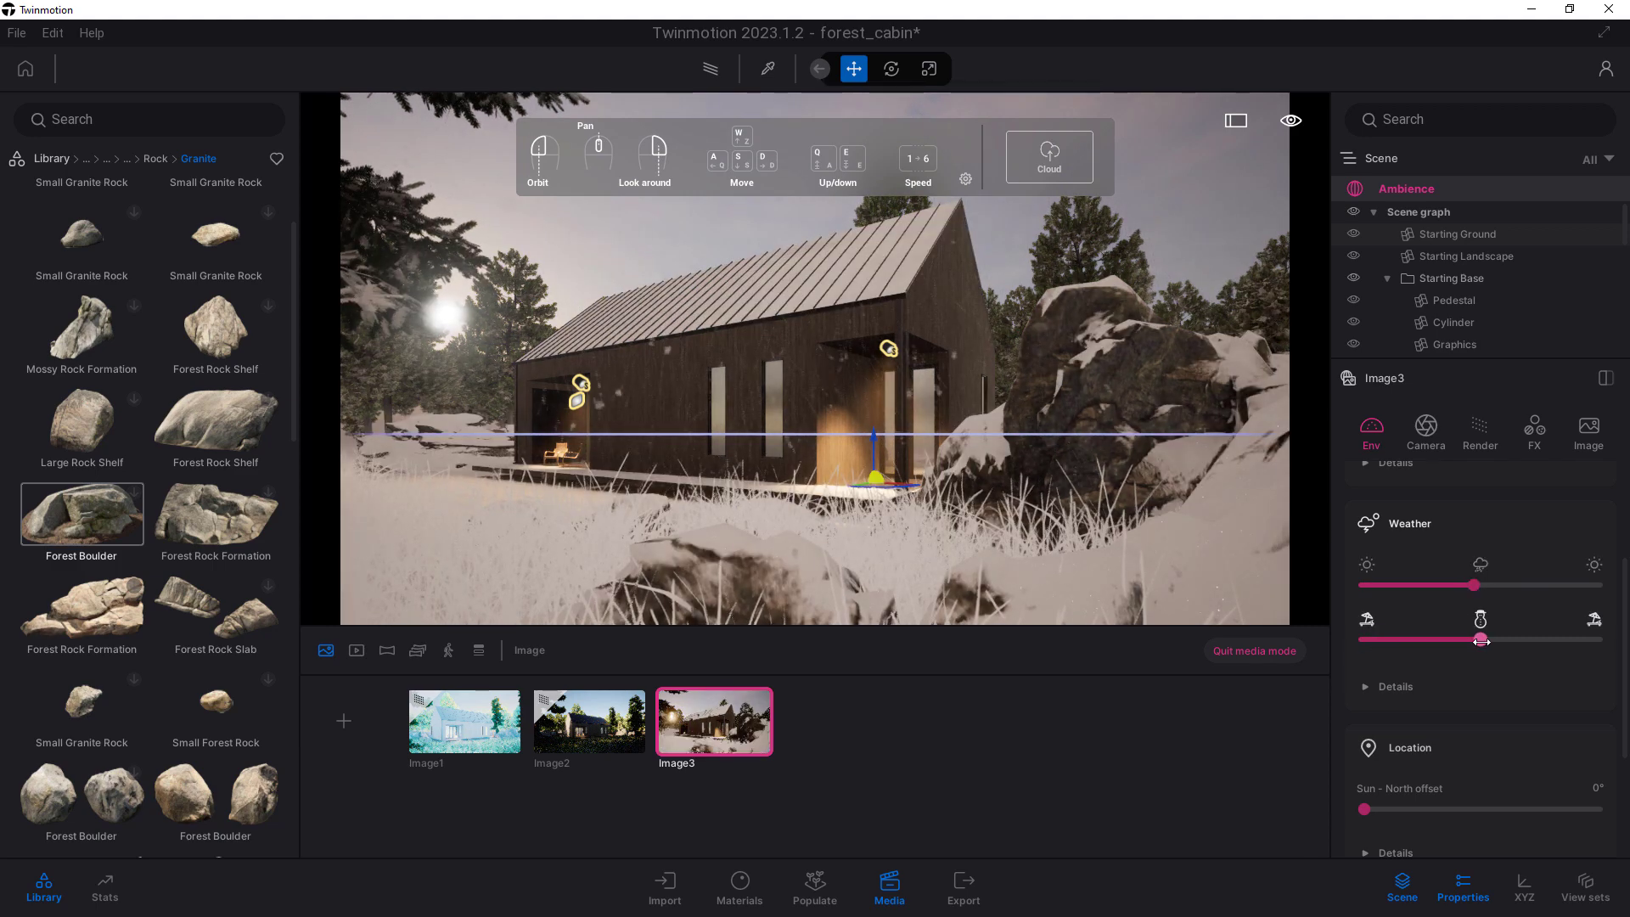
Turn on the path tracer and examine the snowy cabin from other angles
left_click(711, 68)
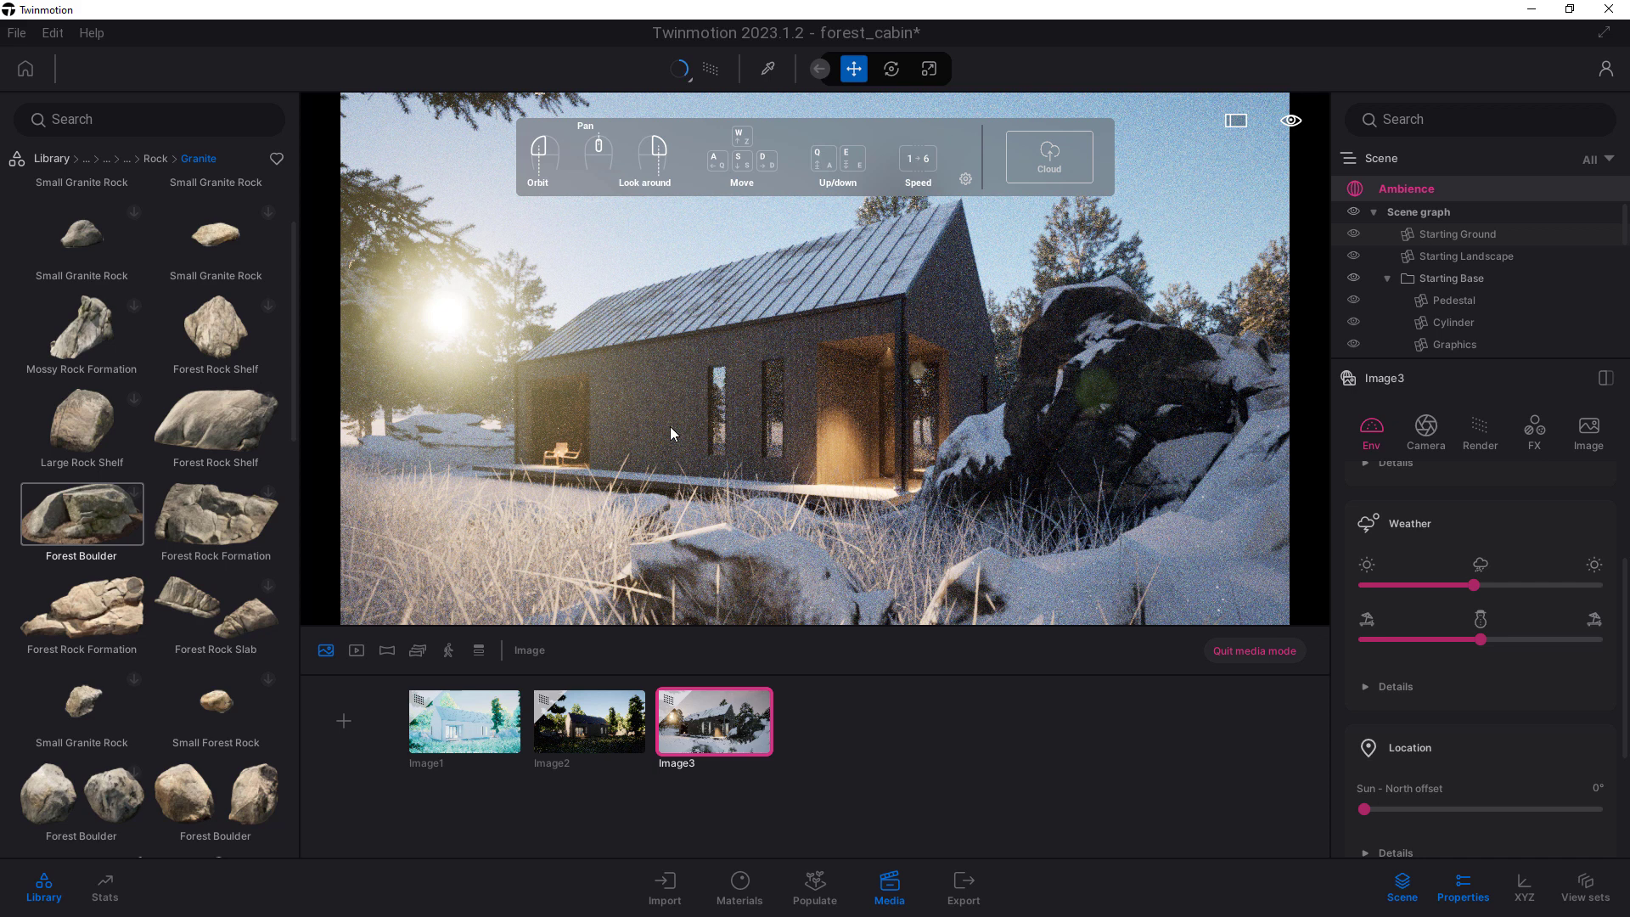
left_click_drag(670, 426, 951, 430)
middle_click_drag(702, 429, 811, 437)
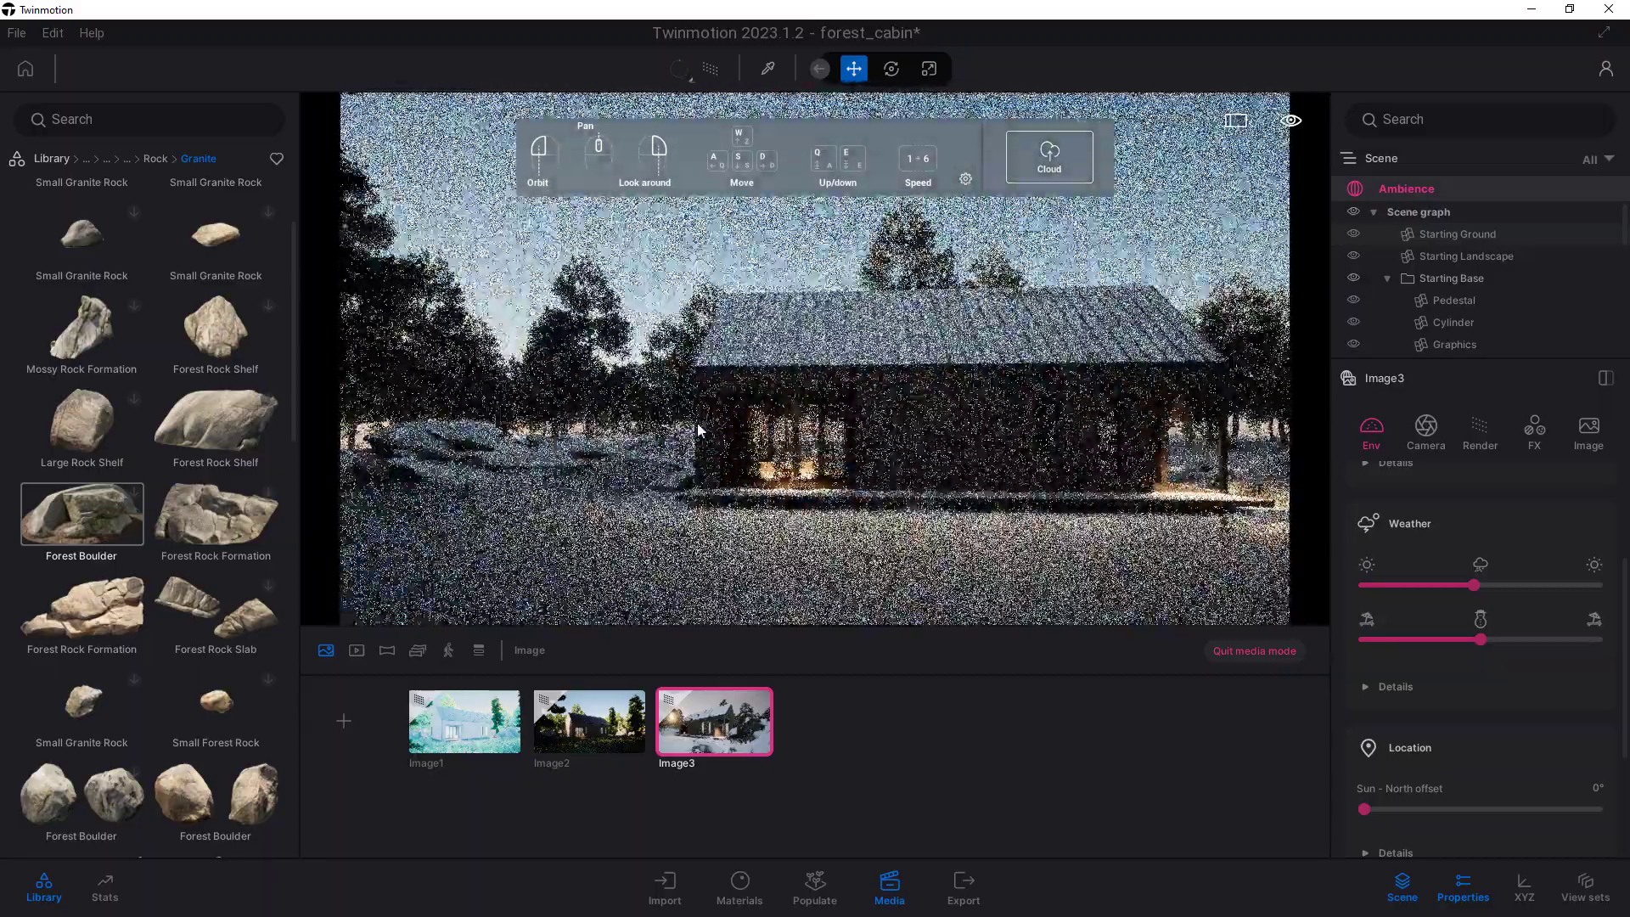
right_click_drag(755, 434, 849, 436)
right_click_drag(680, 362, 726, 363)
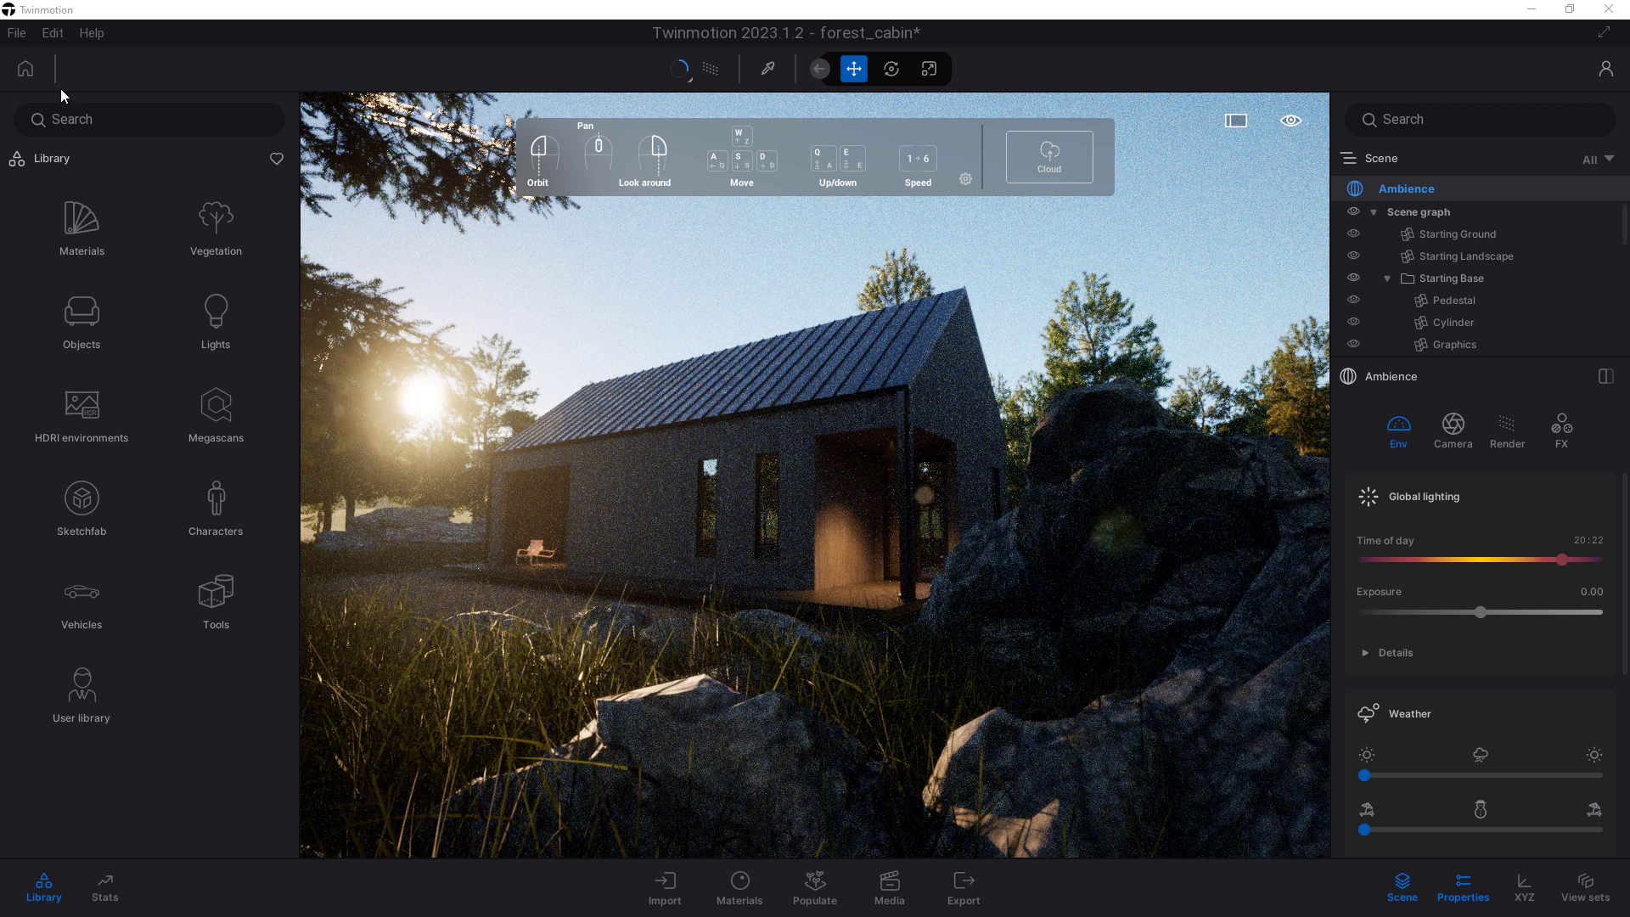
Check the Straight forward and Optimized options for Datasmith file export, and close Twinmotion
left_click(16, 34)
mouse_move(117, 361)
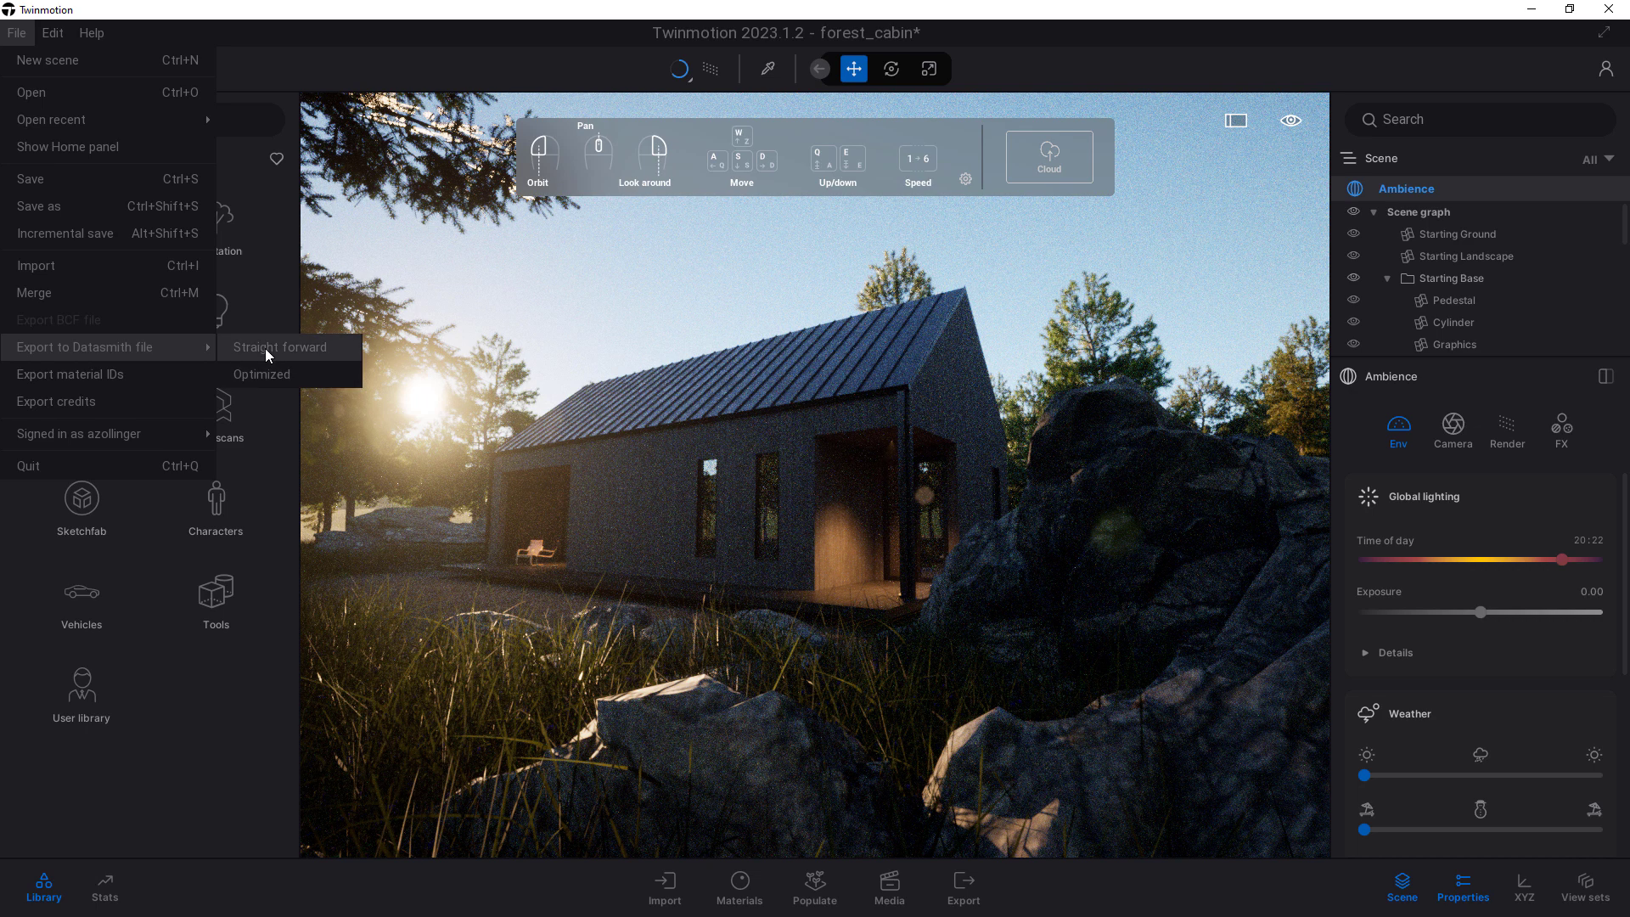
left_click(281, 451)
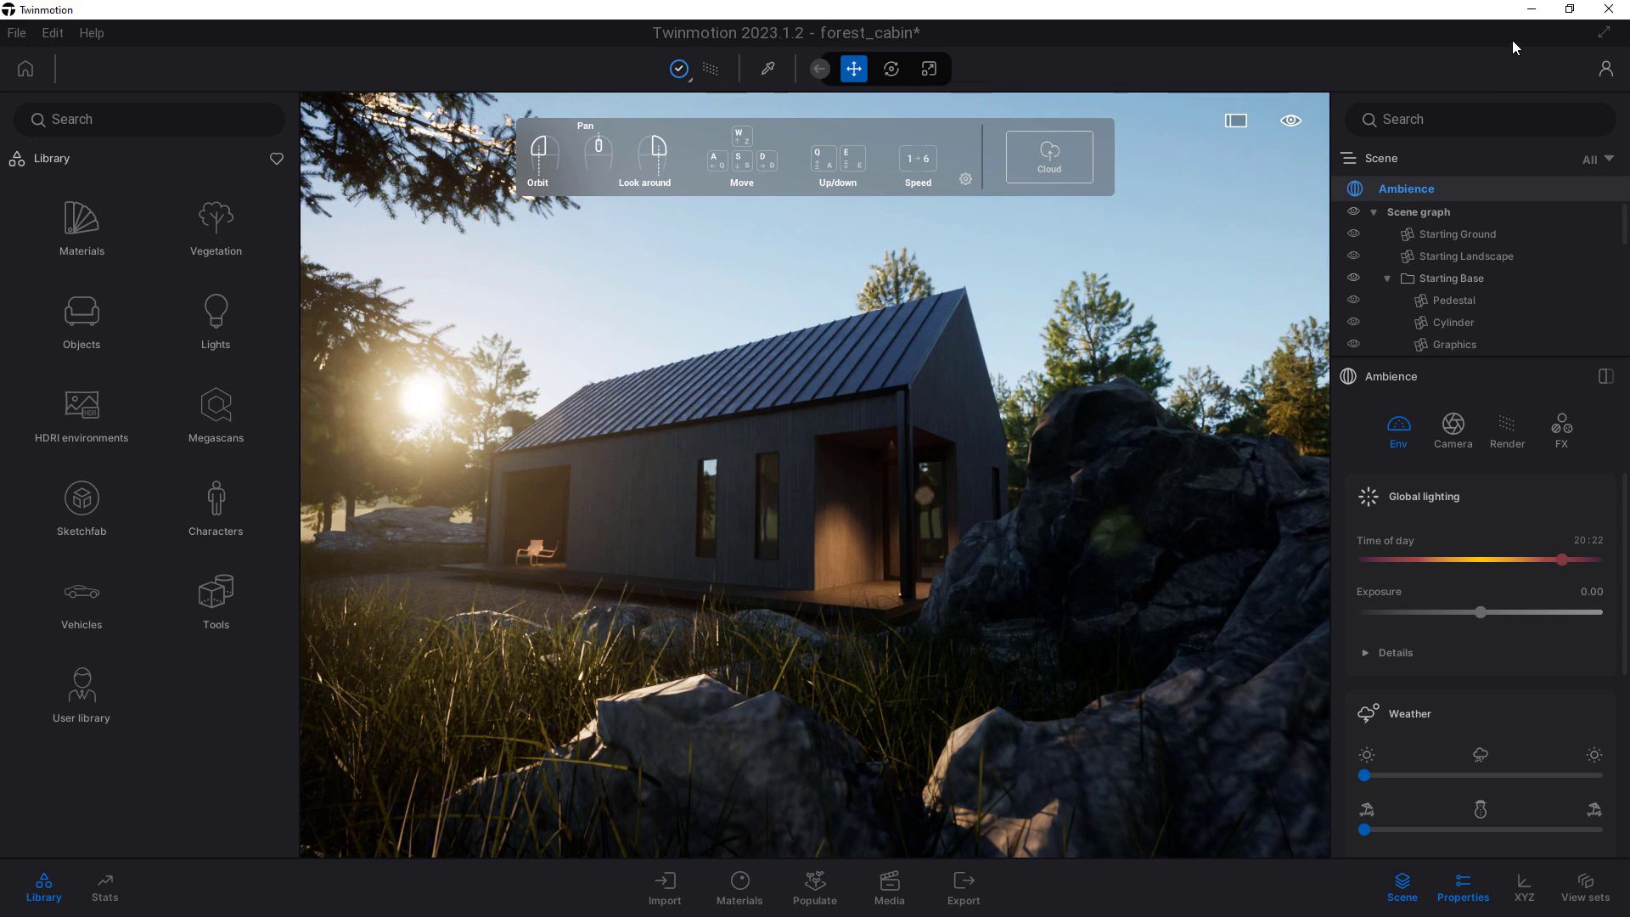
left_click(1600, 15)
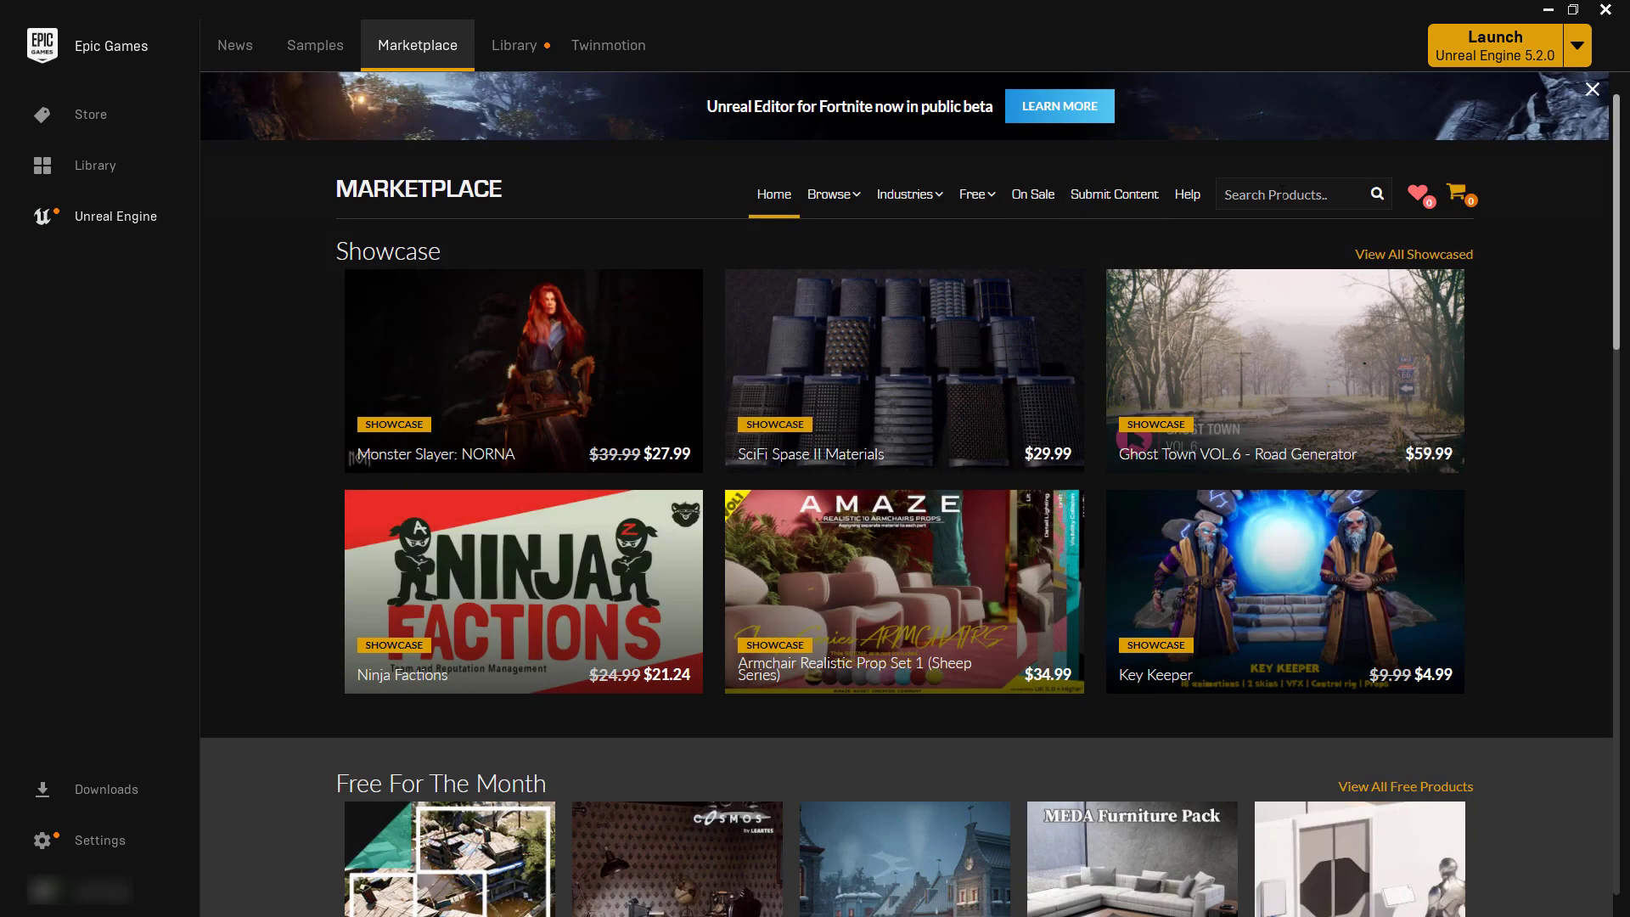
Search the Epic Games Marketplace for "twinmotion cont" and review the page of the Datasmith Twinmotion Content for Unreal Engine plugin
left_click(1282, 196)
type("twinmotion cont")
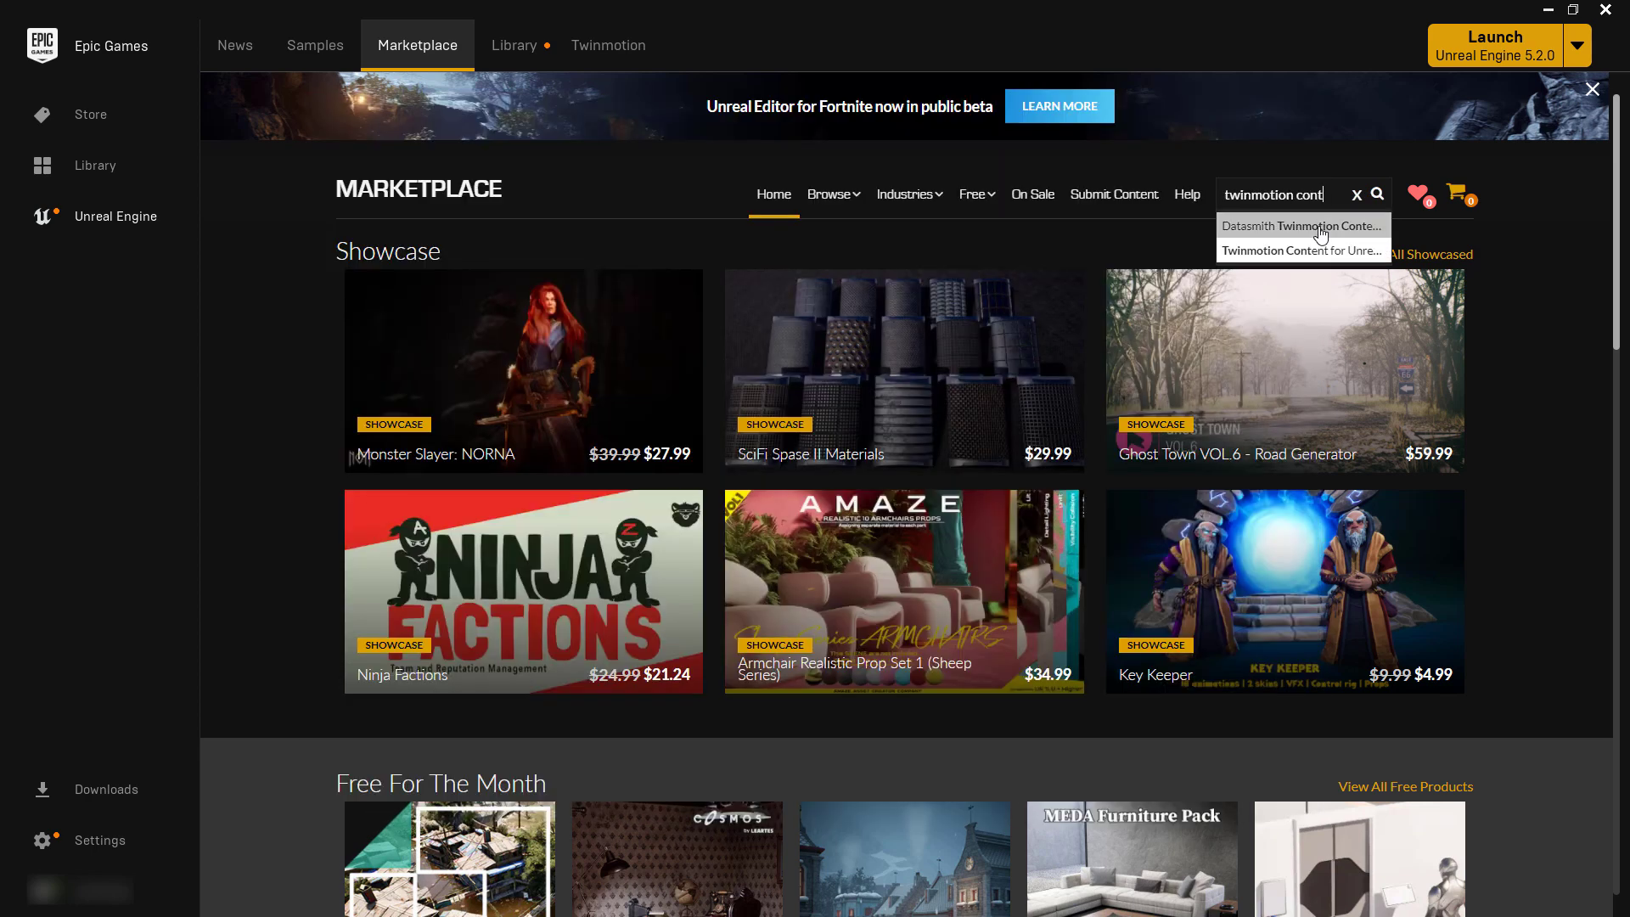
left_click(1302, 226)
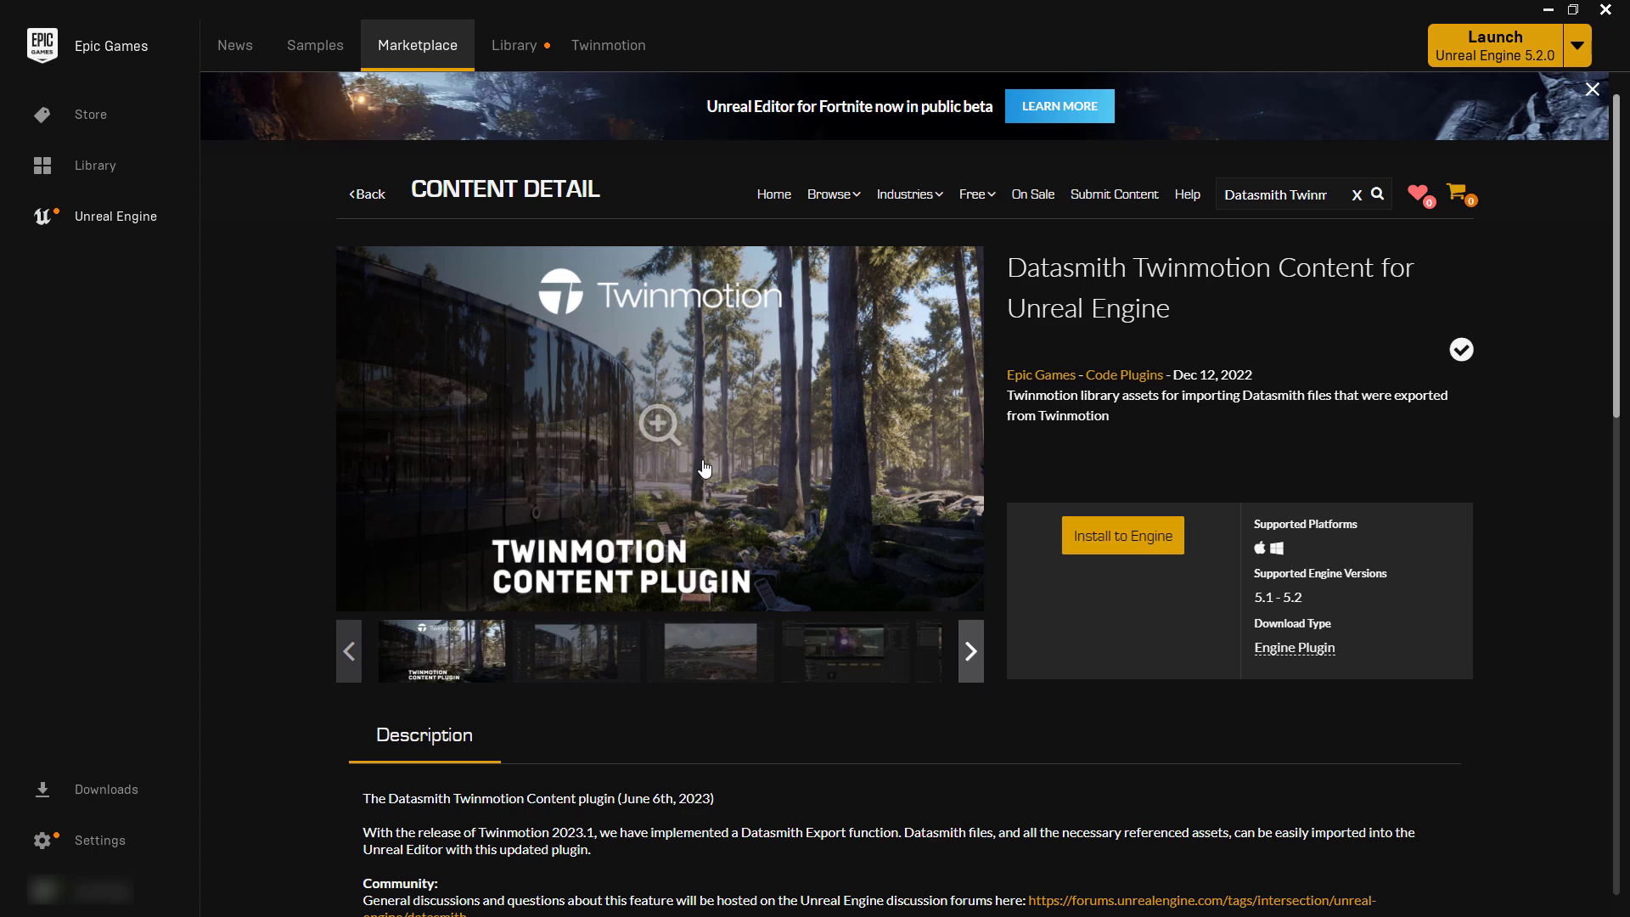
scroll(704, 468, "down", 2)
scroll(945, 375, "up", 1)
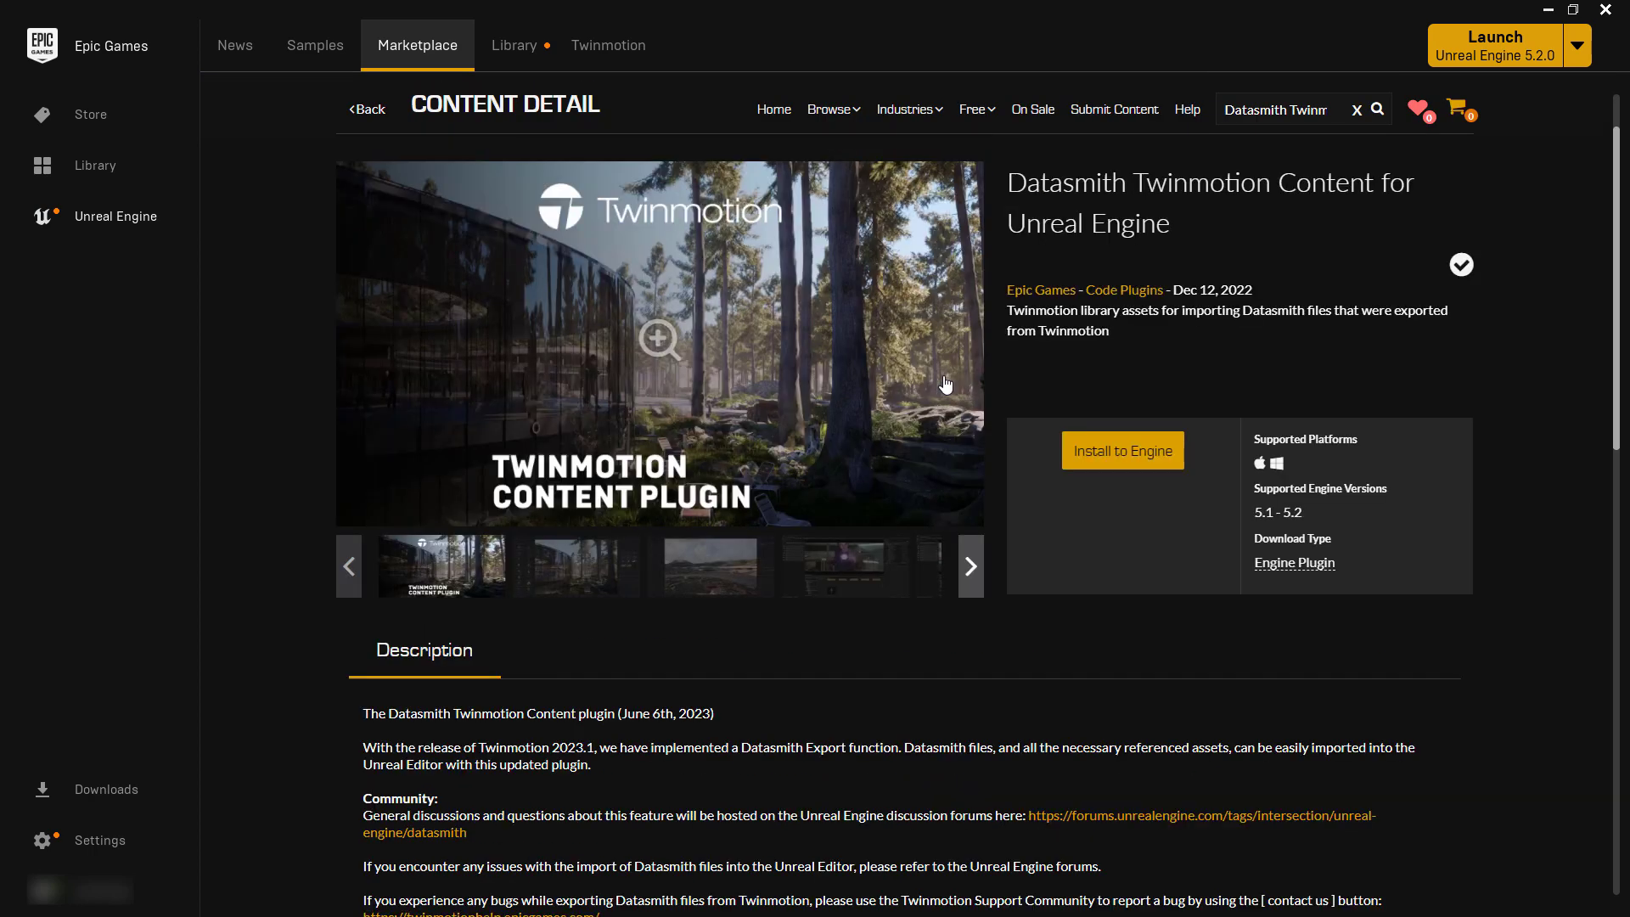
scroll(945, 383, "up", 1)
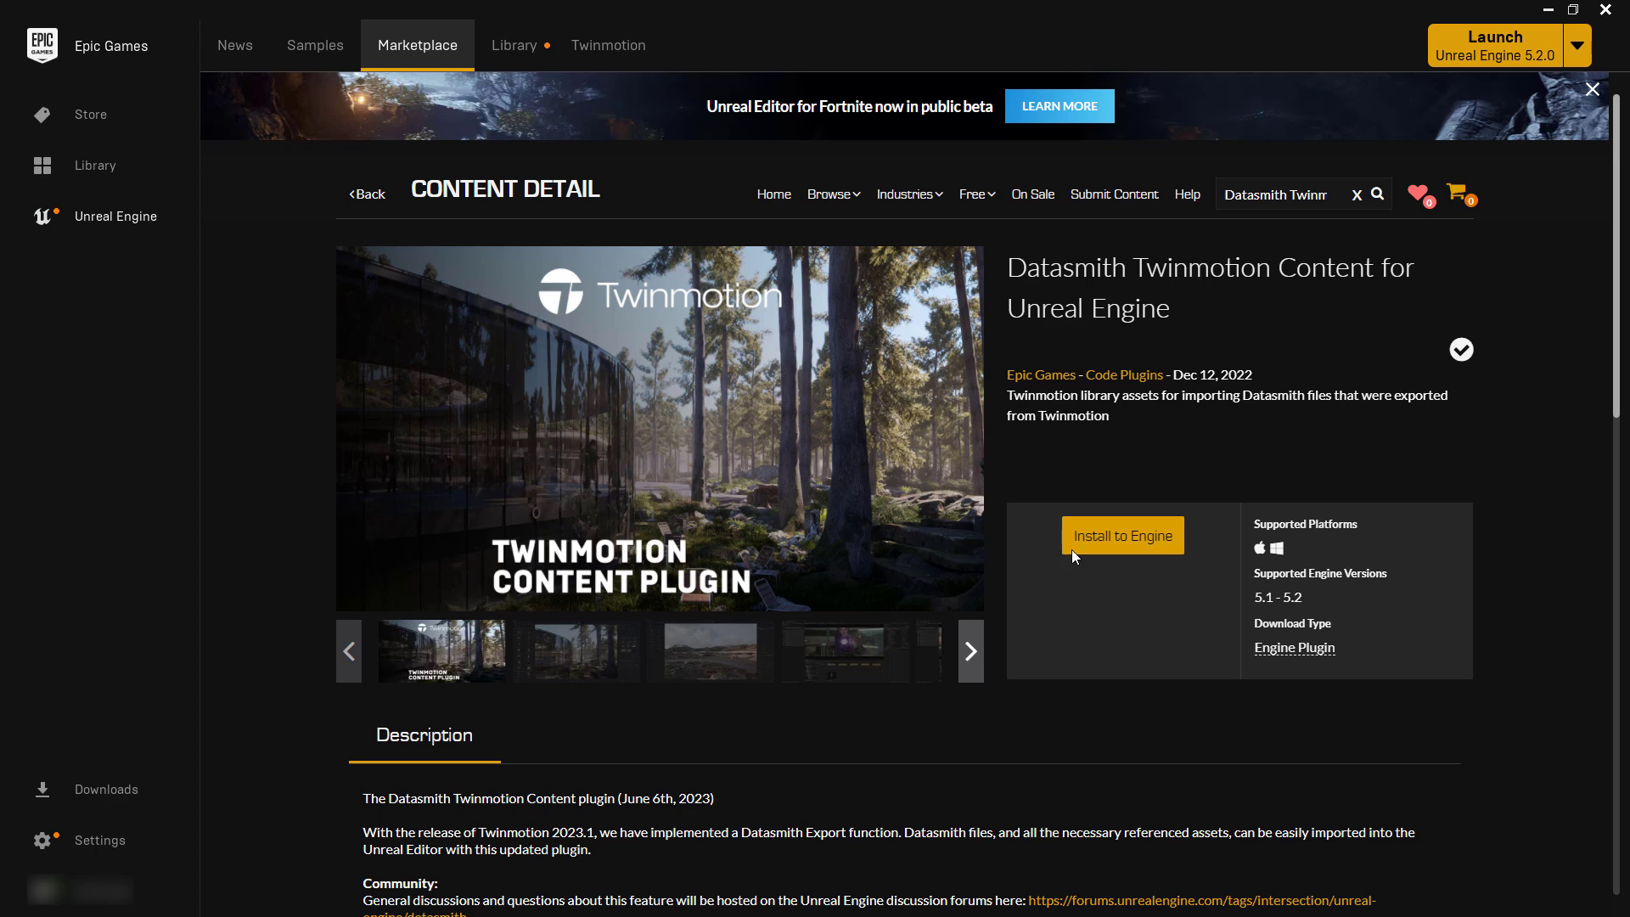
scroll(842, 519, "down", 1)
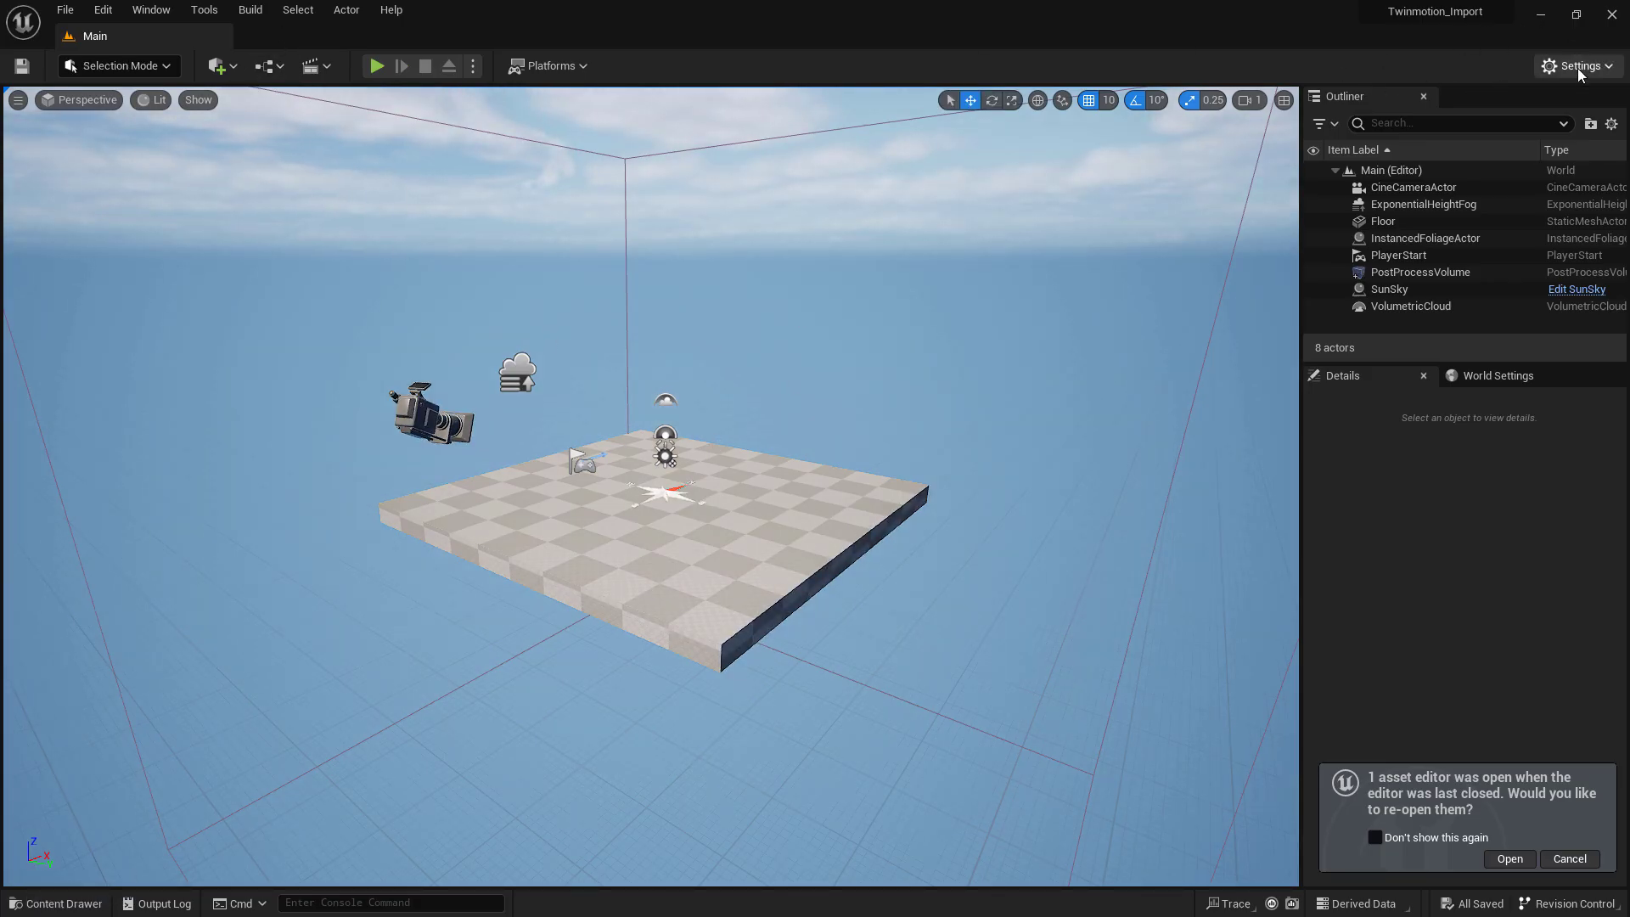
Search the project's plugins for "datasmith" and check which Datasmith importers and the Twinmotion Content plugin are enabled
left_click(1578, 68)
left_click(1454, 151)
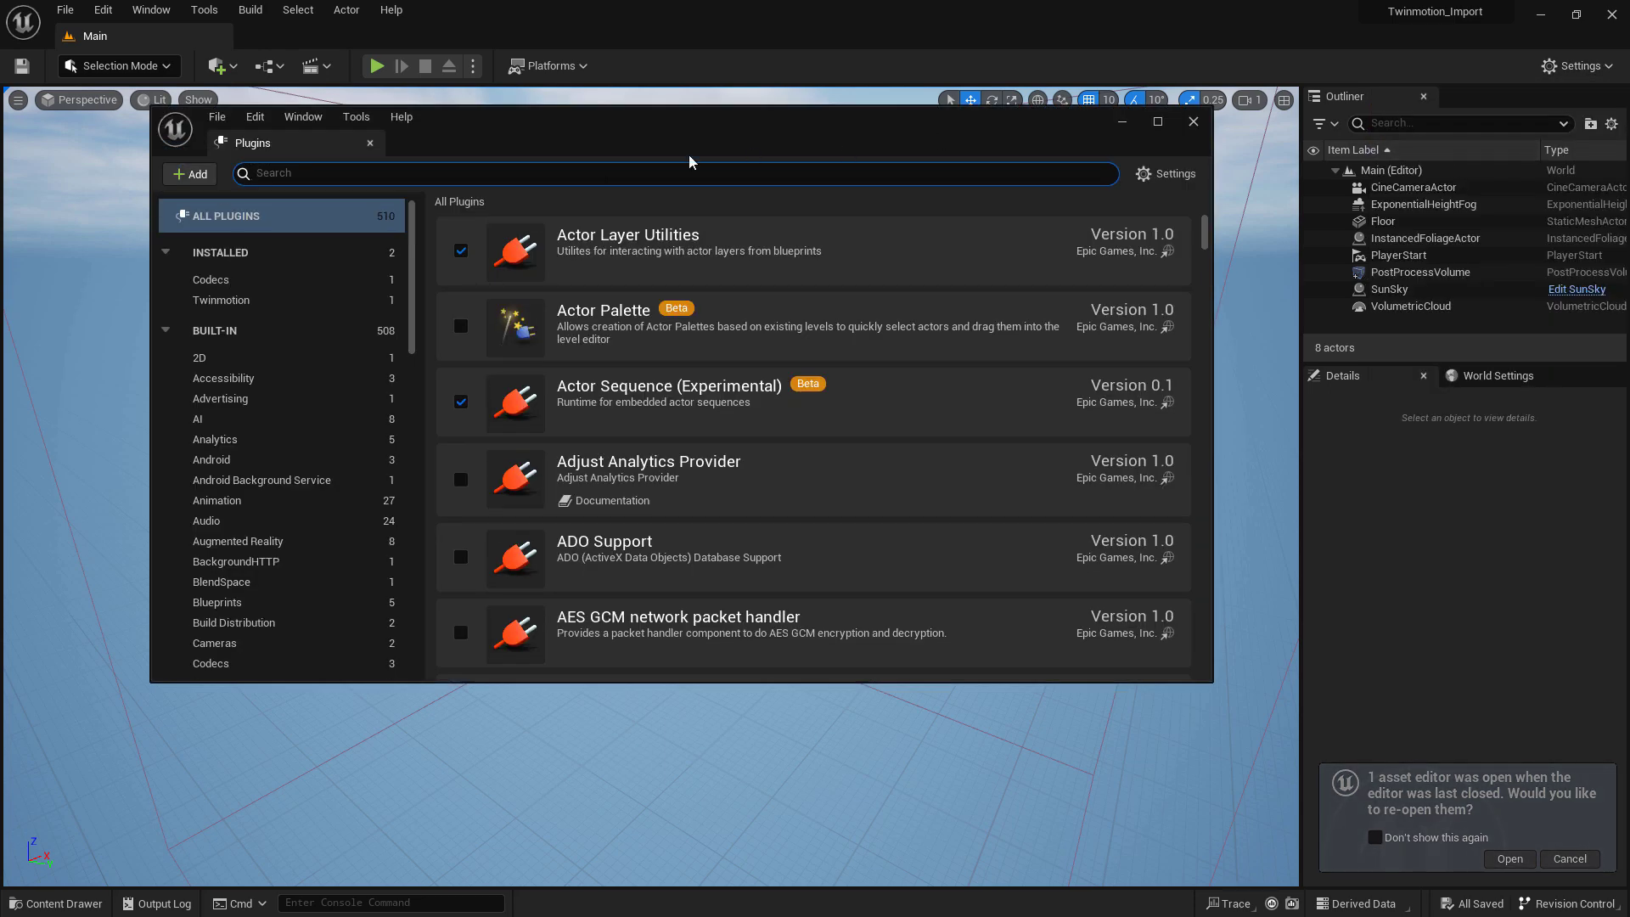
type("da")
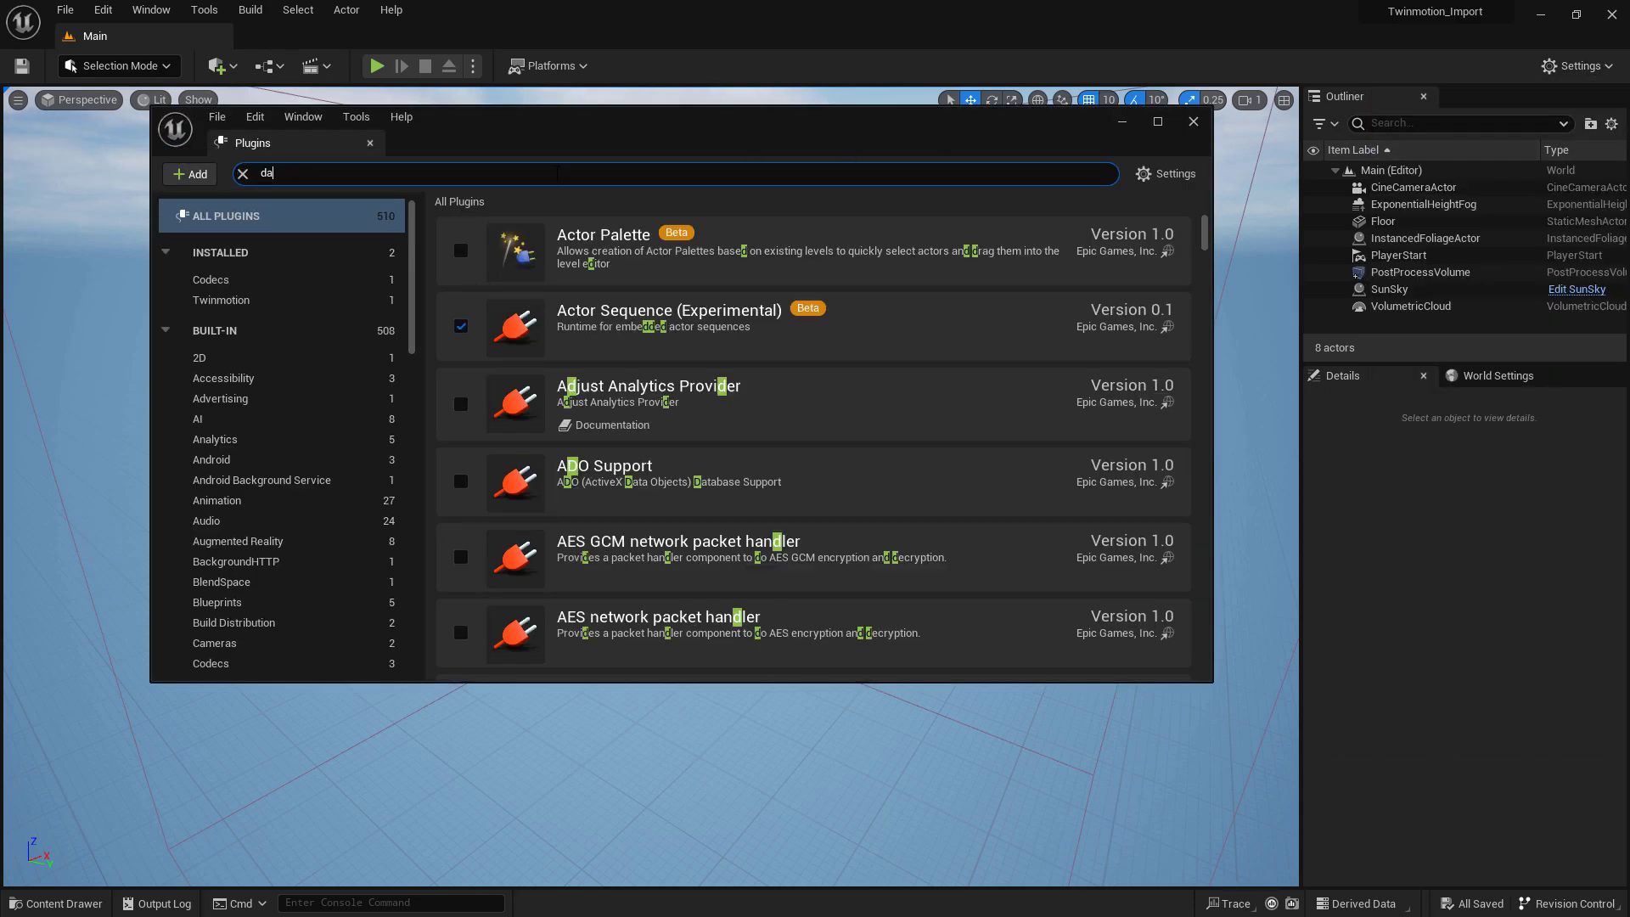
type("tasmith")
scroll(582, 635, "down", 3)
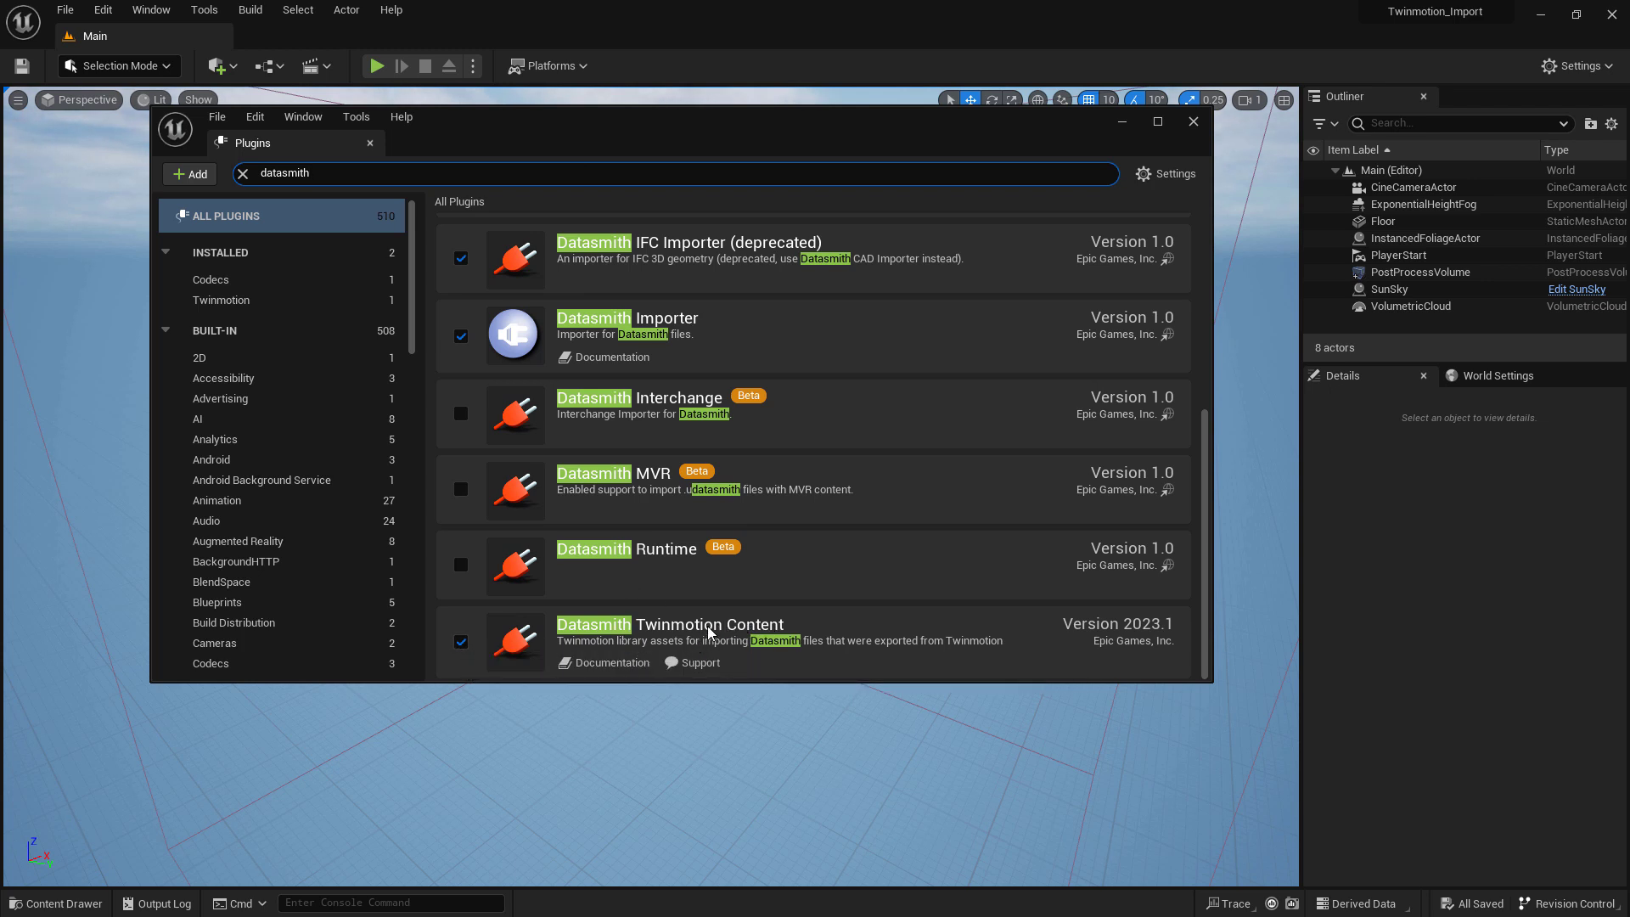
scroll(710, 631, "up", 1)
scroll(693, 383, "up", 1)
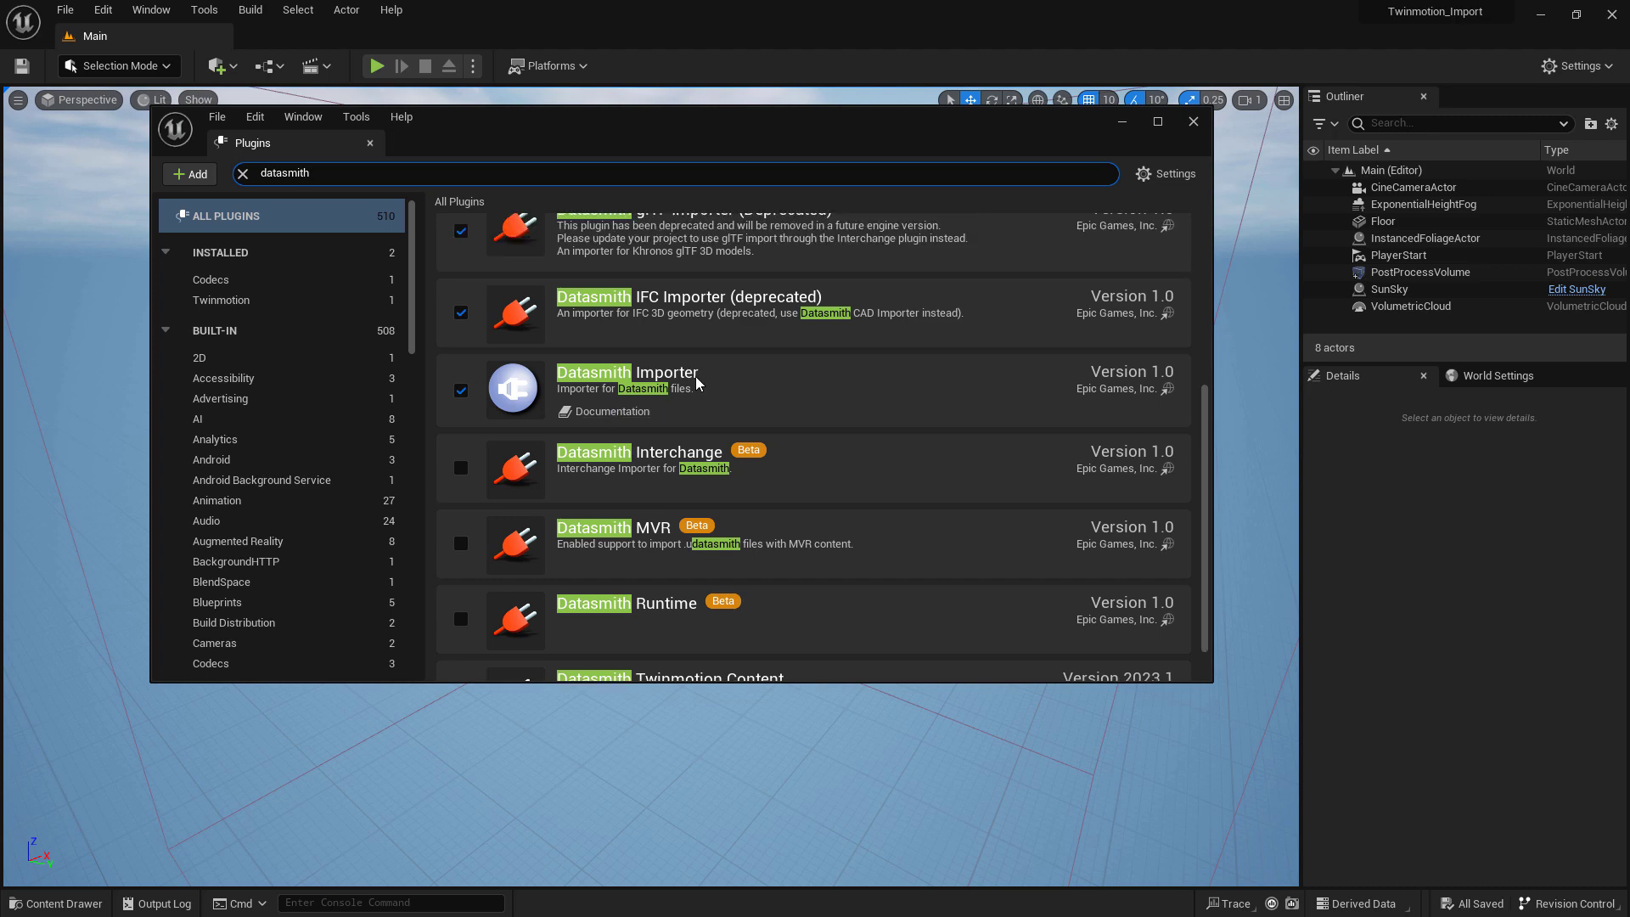
scroll(746, 403, "up", 5)
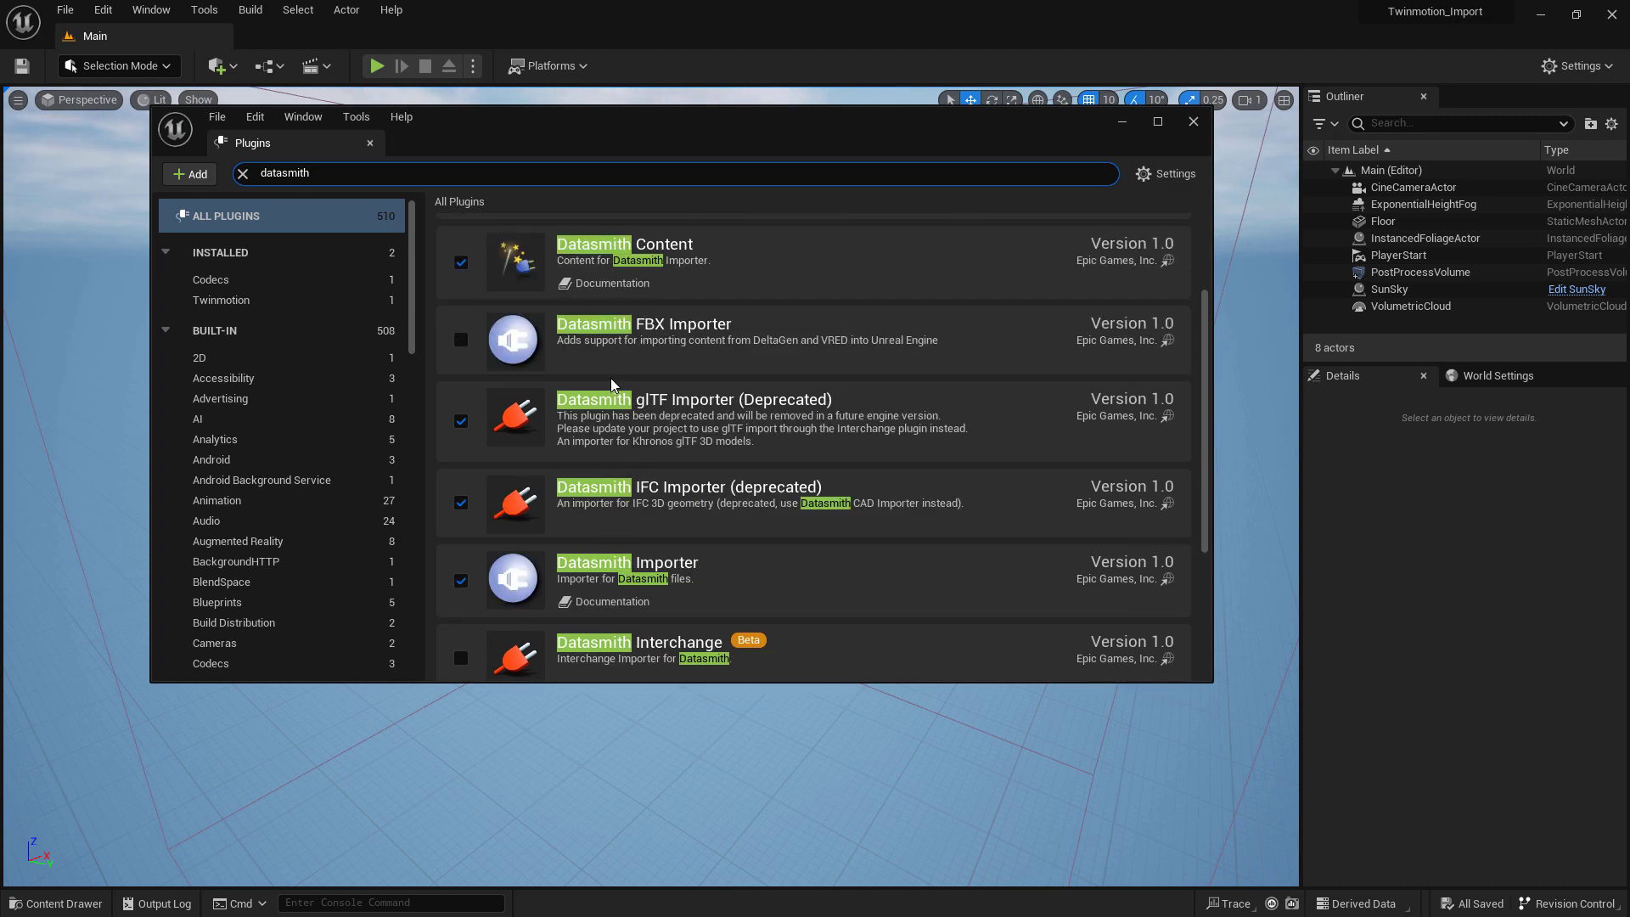
scroll(611, 384, "up", 5)
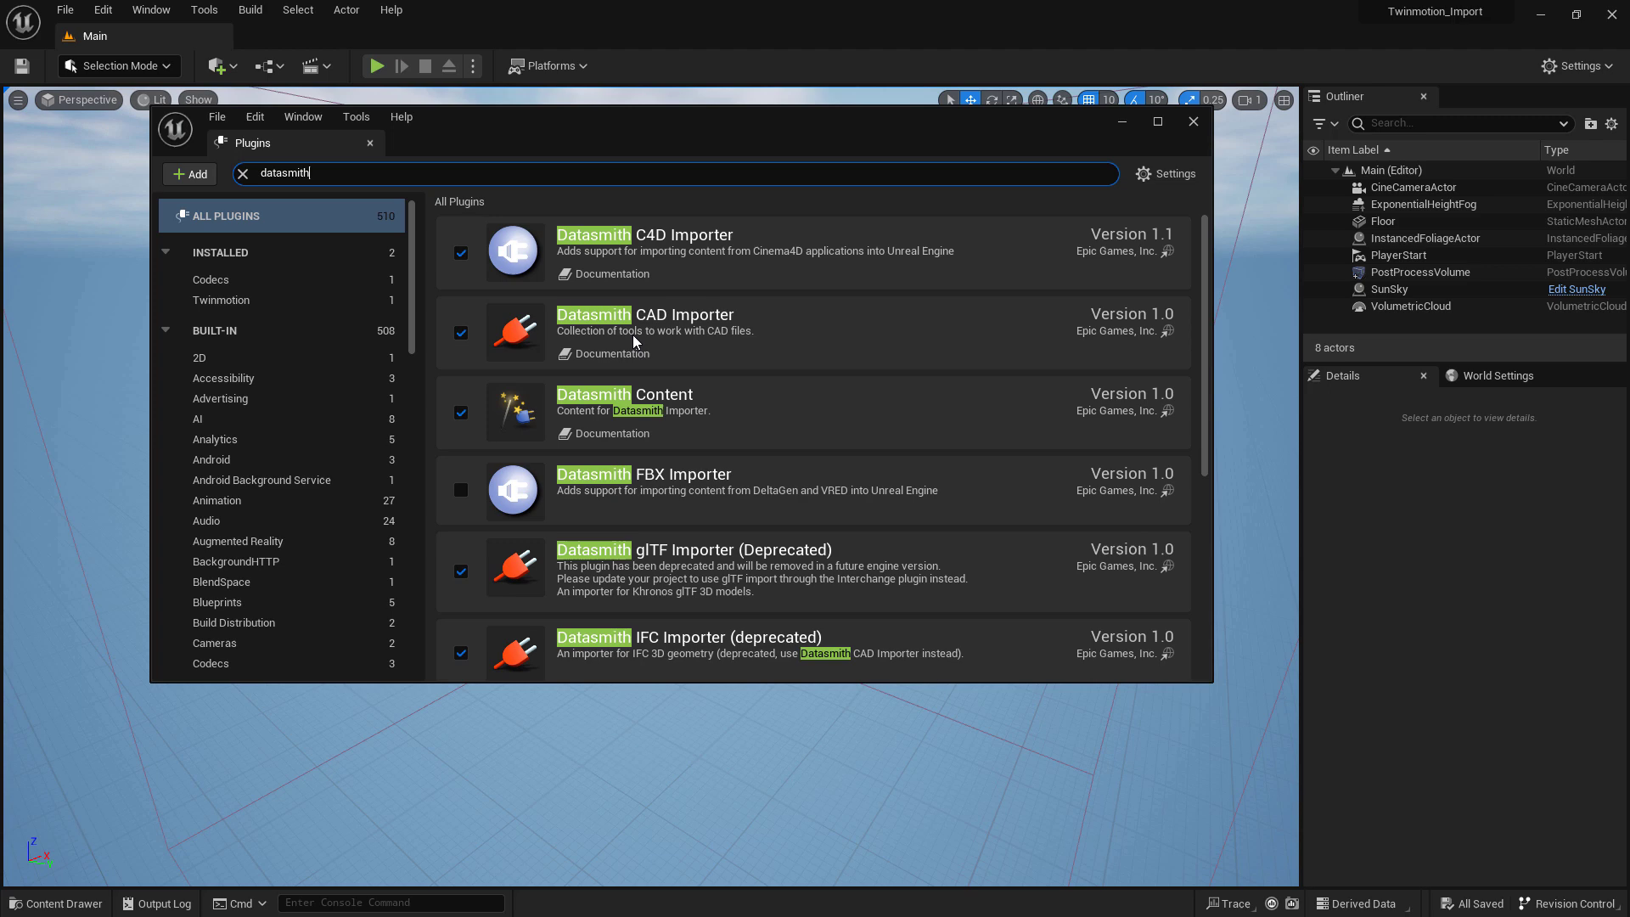
scroll(853, 405, "down", 10)
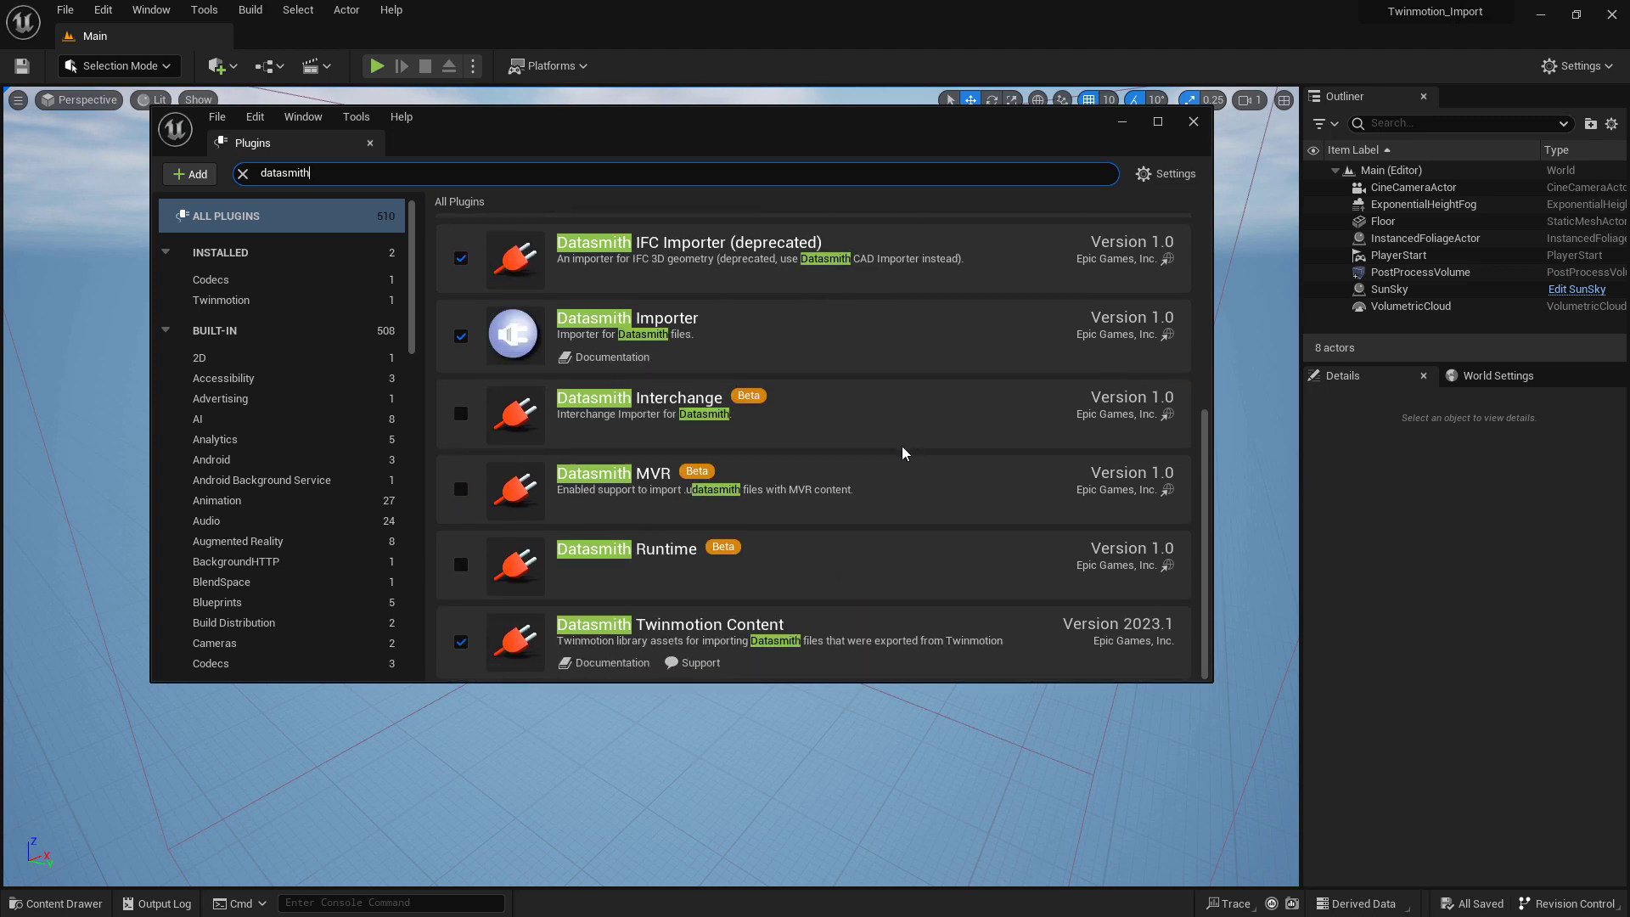
left_click(1193, 124)
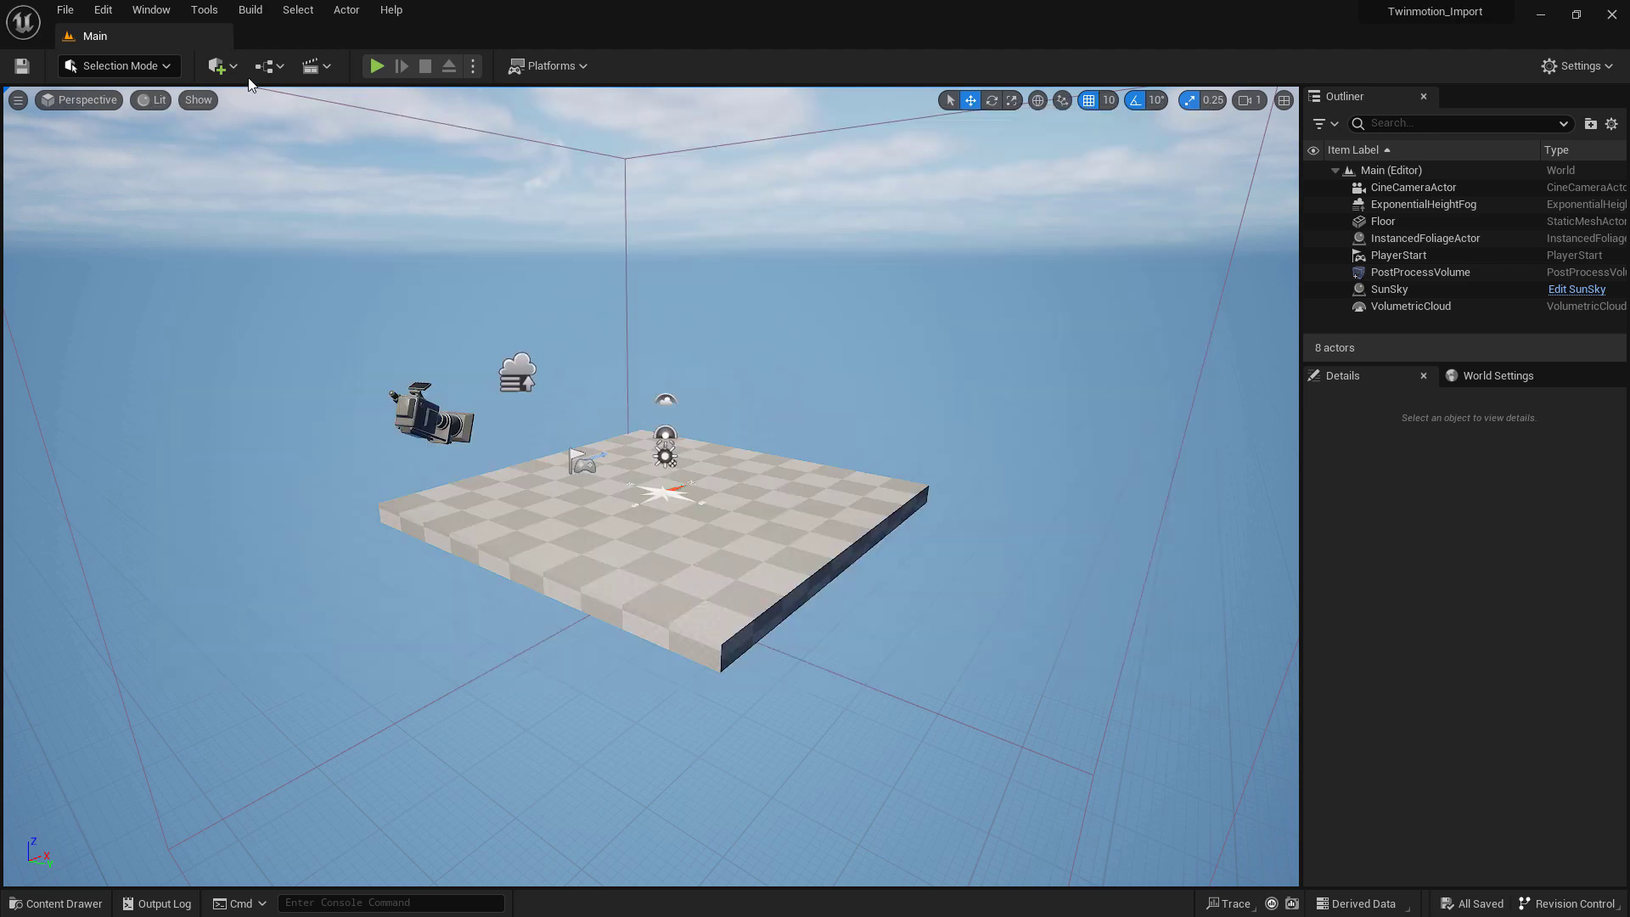
Check the Datasmith import options for adding content to the level, without starting an import
left_click(222, 67)
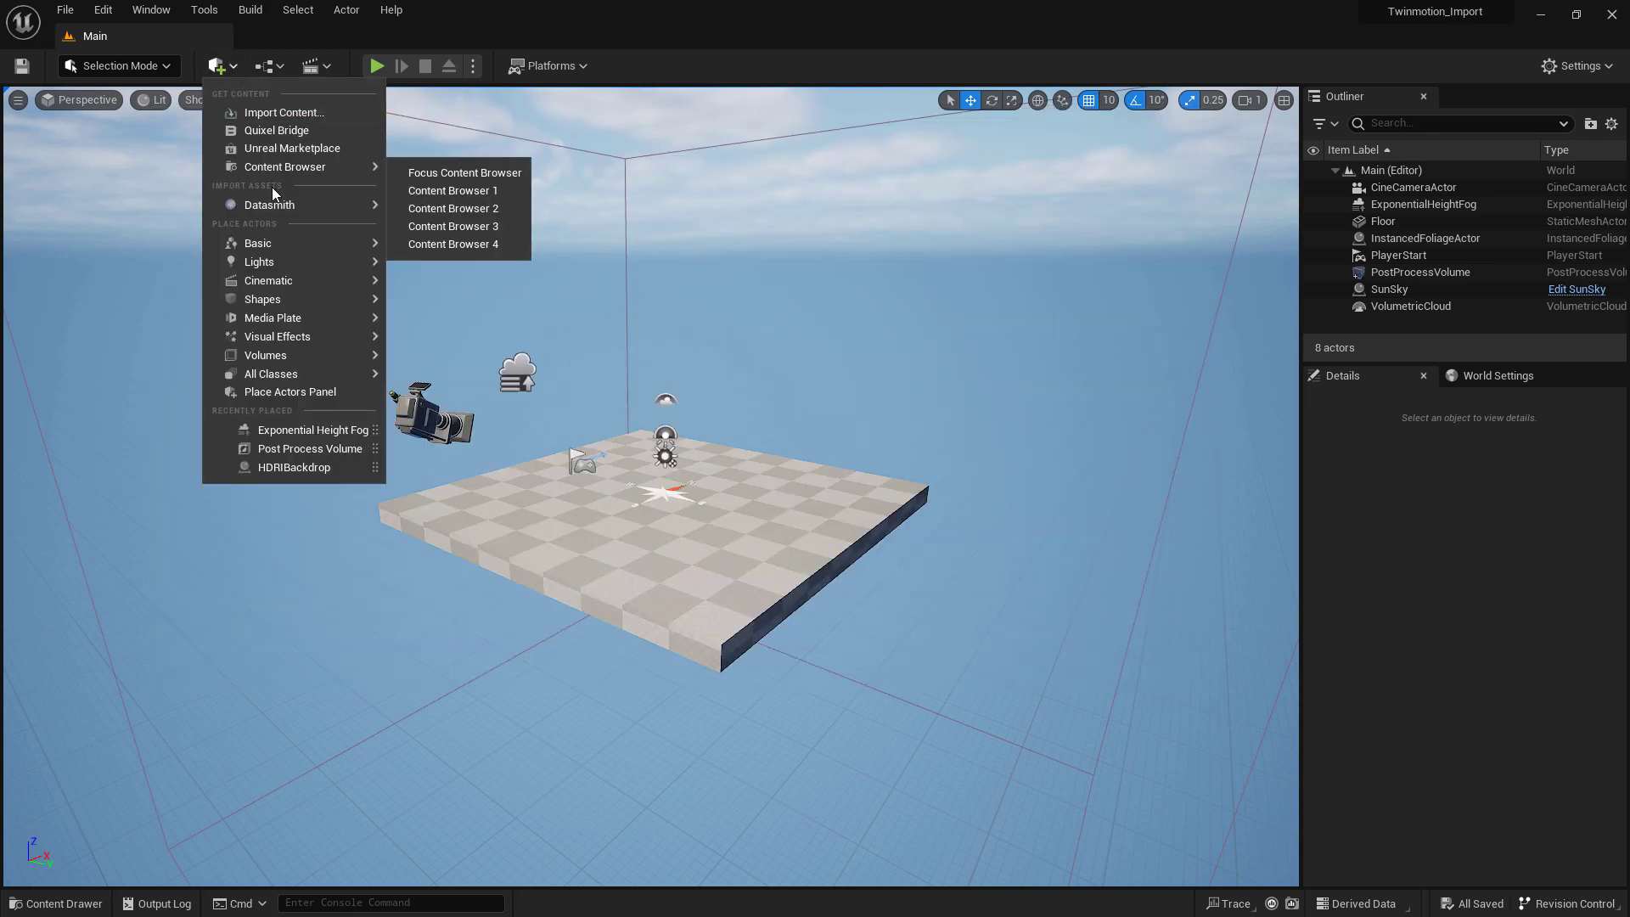
mouse_move(280, 204)
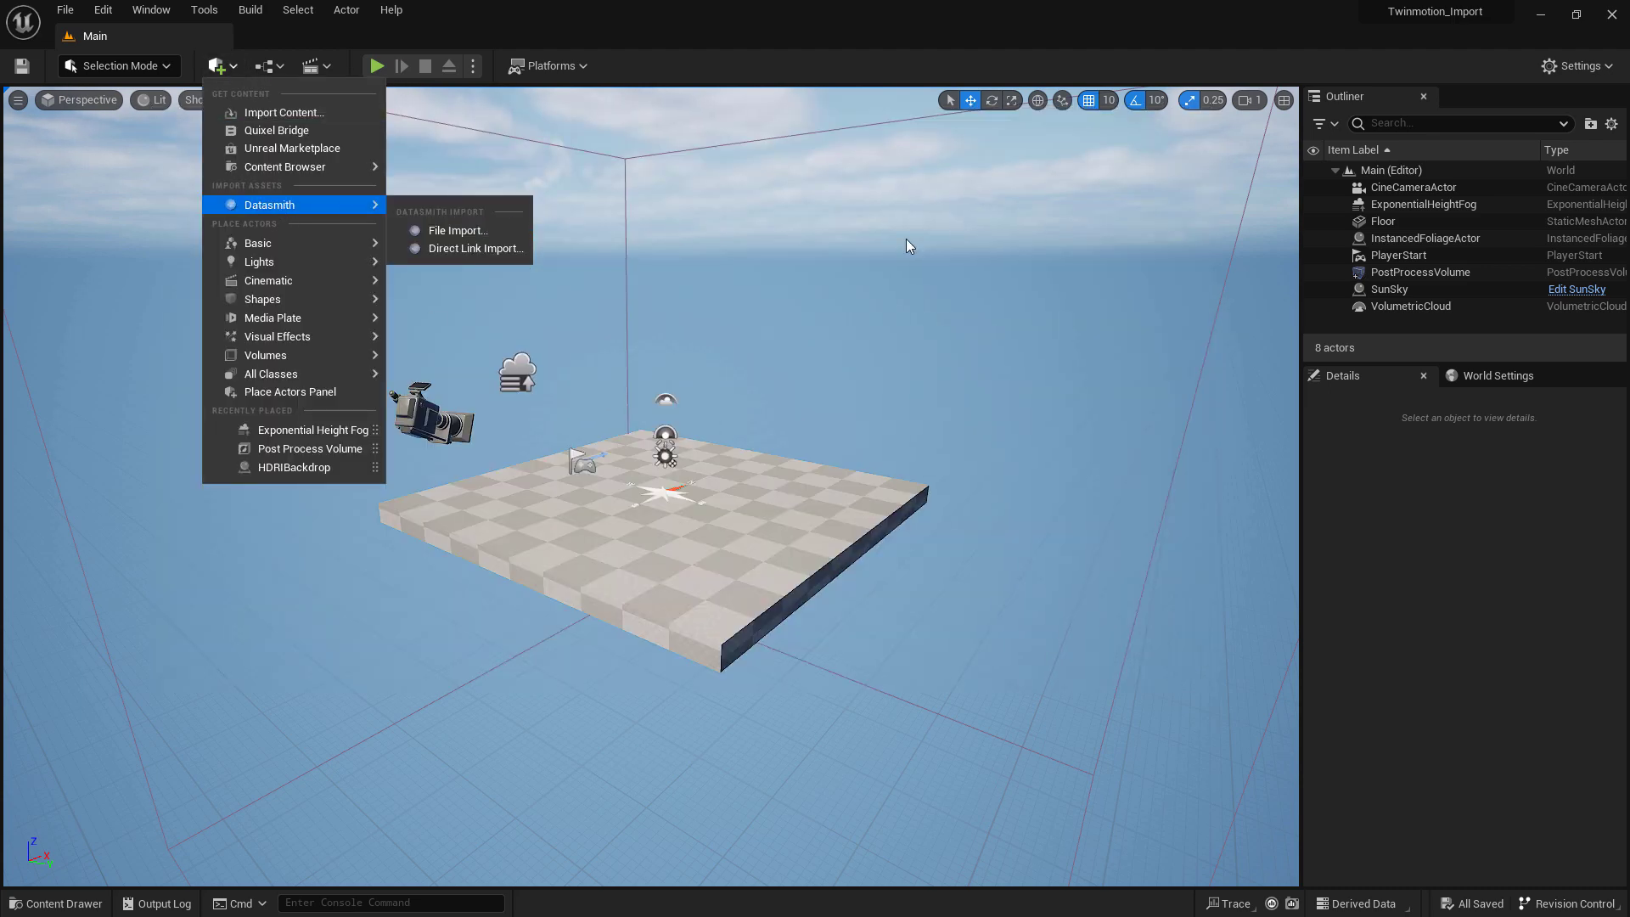
left_click(949, 252)
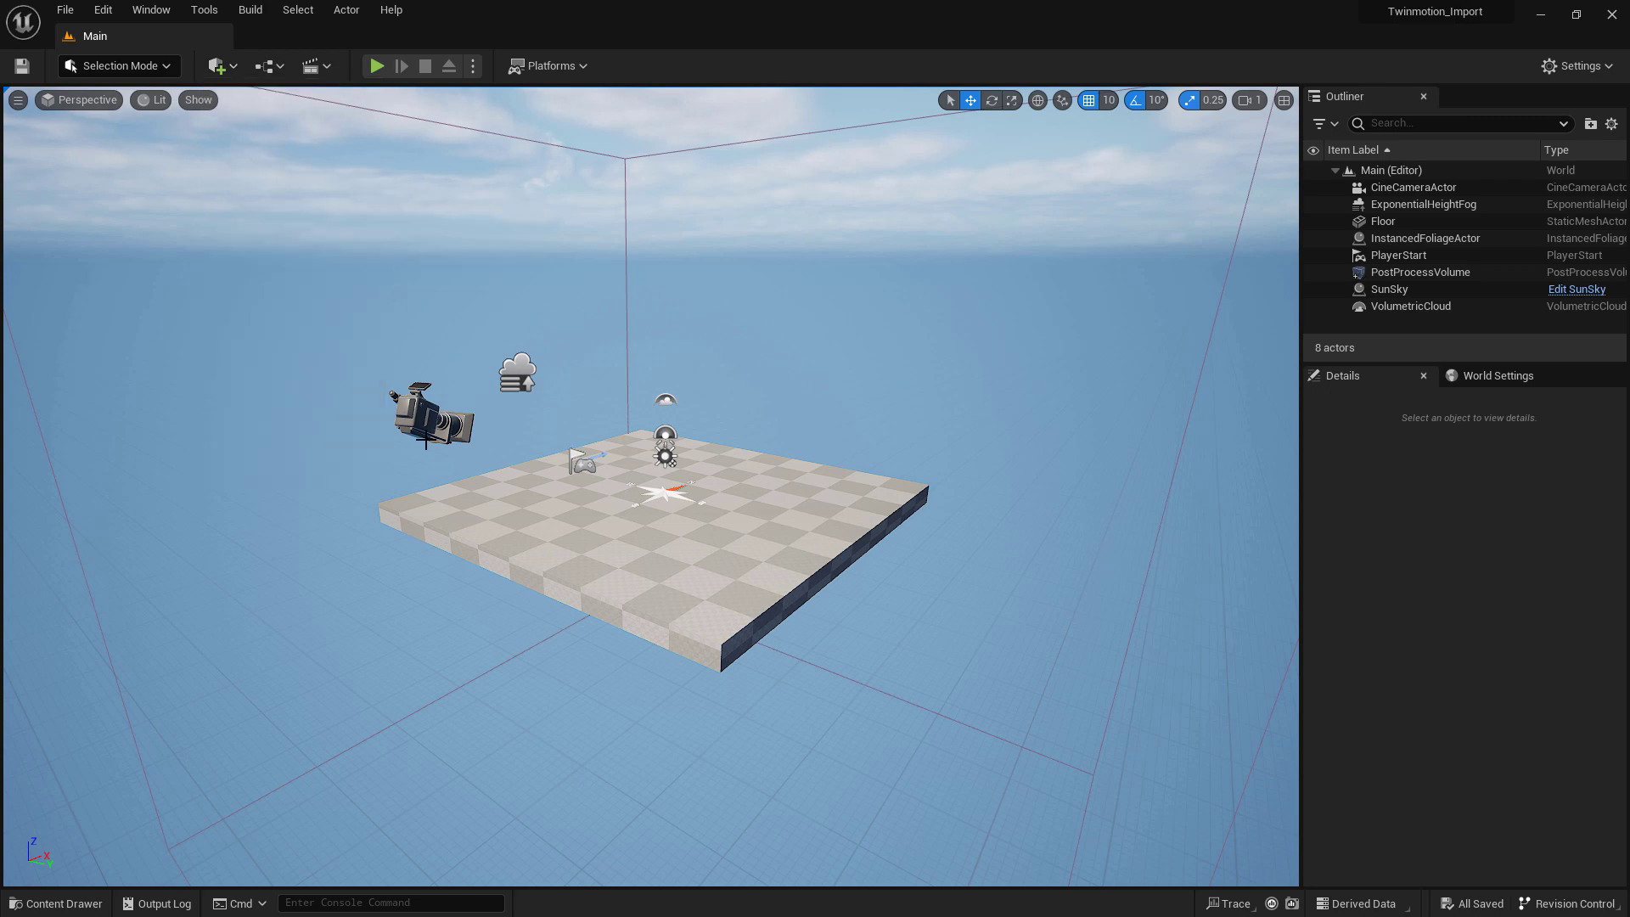
Open the TwinmotionIMport level and hide the Area_light along the cabin's long side
double_click(943, 679)
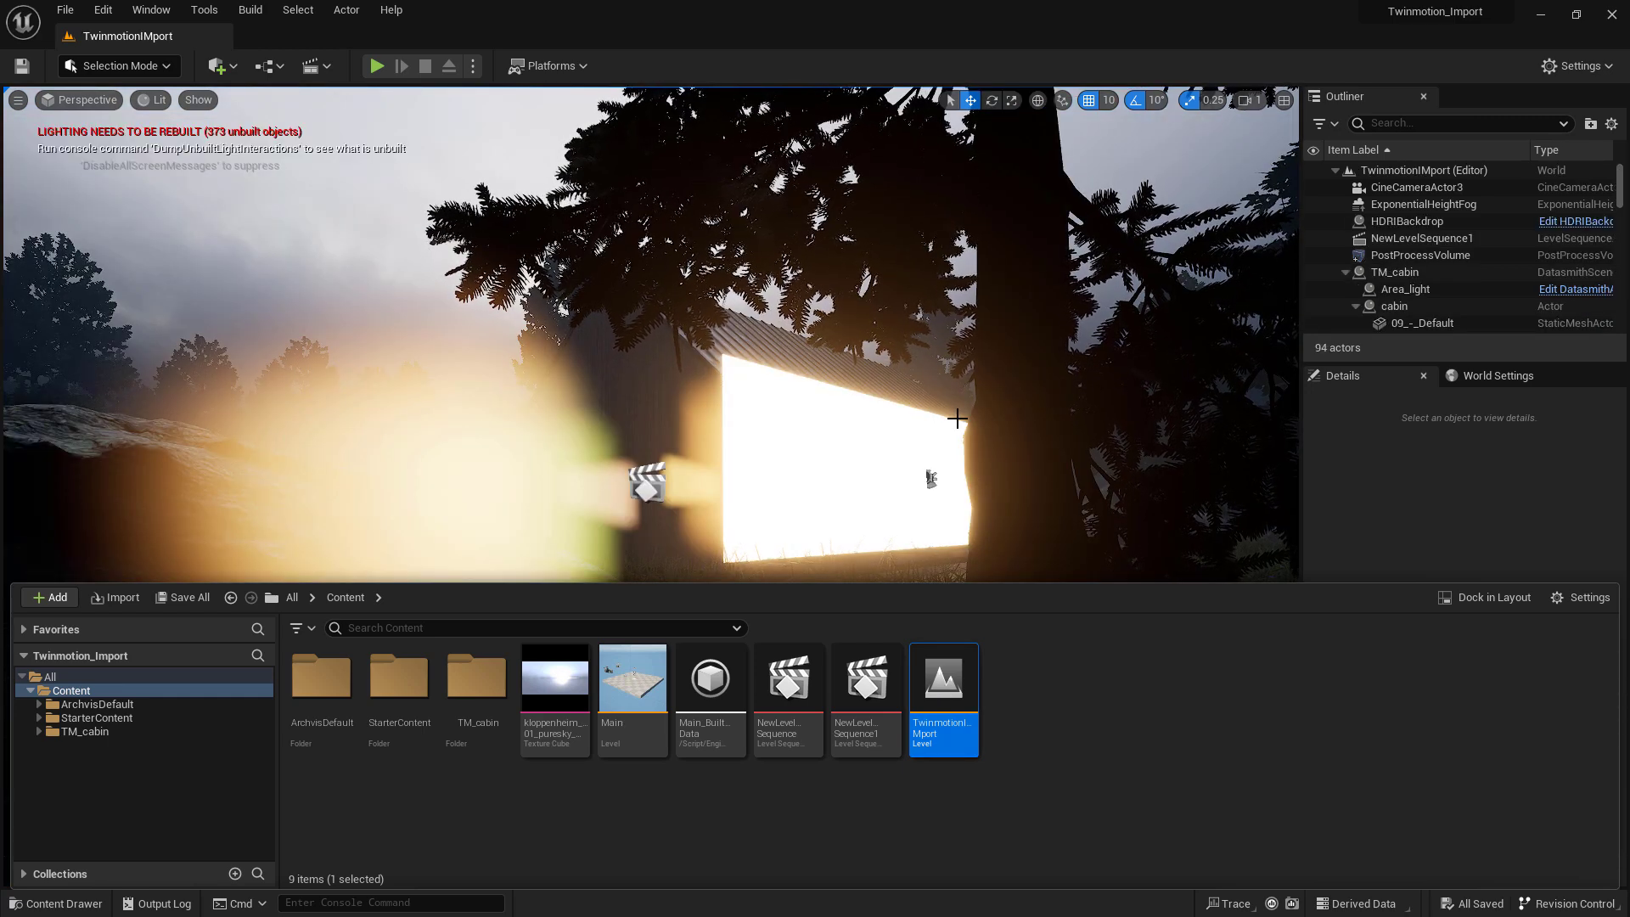
right_click_drag(905, 376, 951, 374)
left_click(960, 391)
key("f")
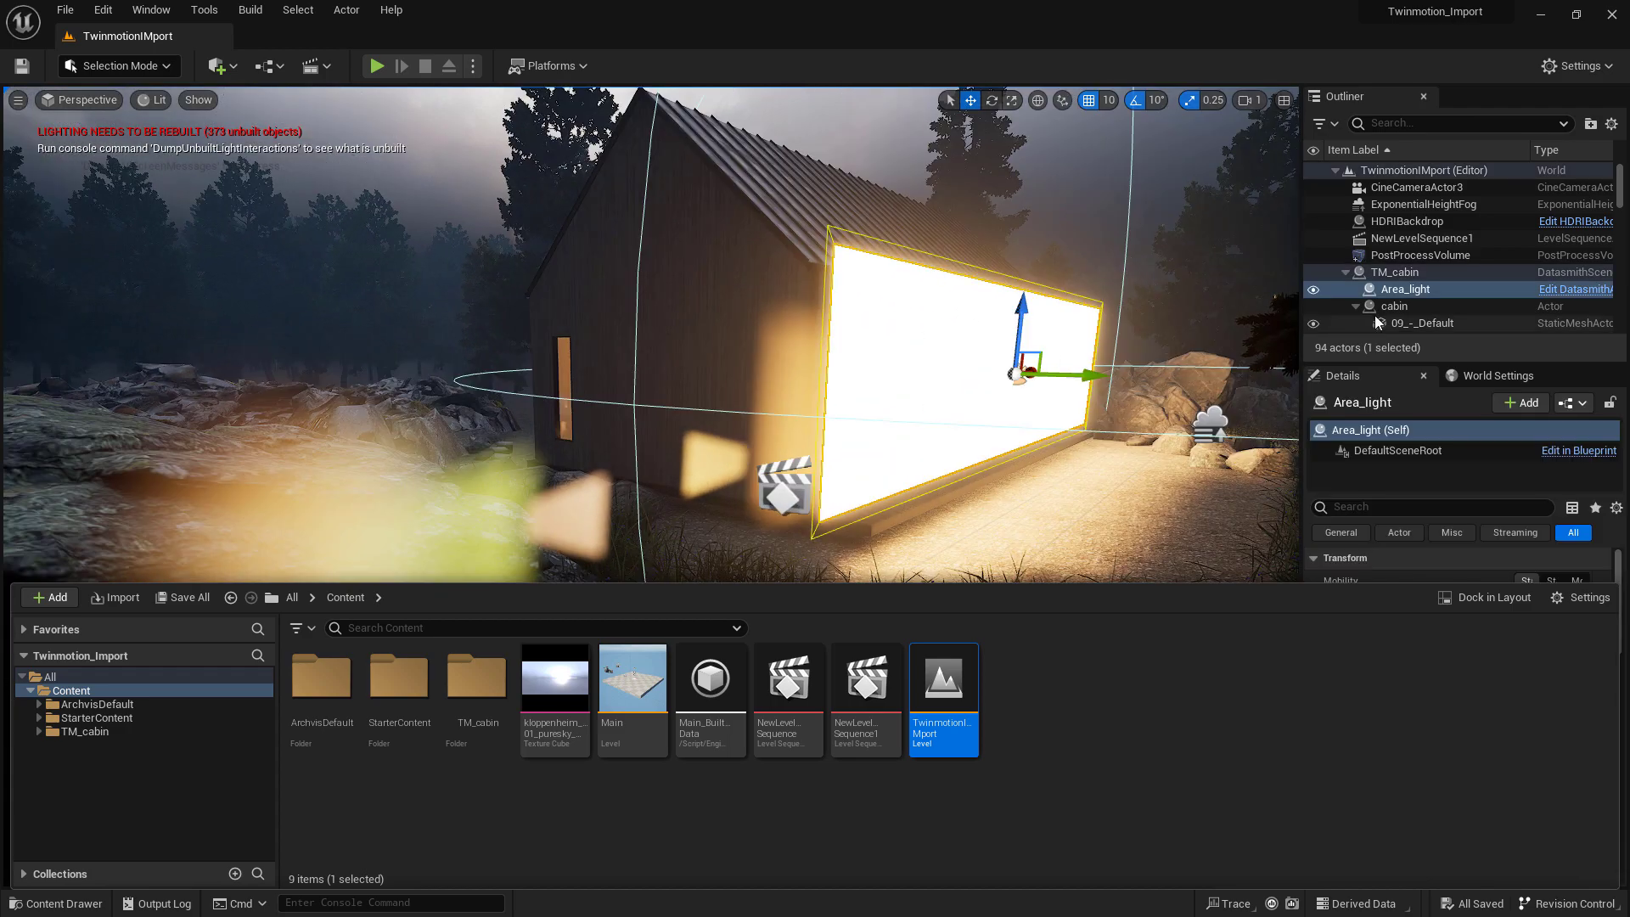
left_click(1314, 291)
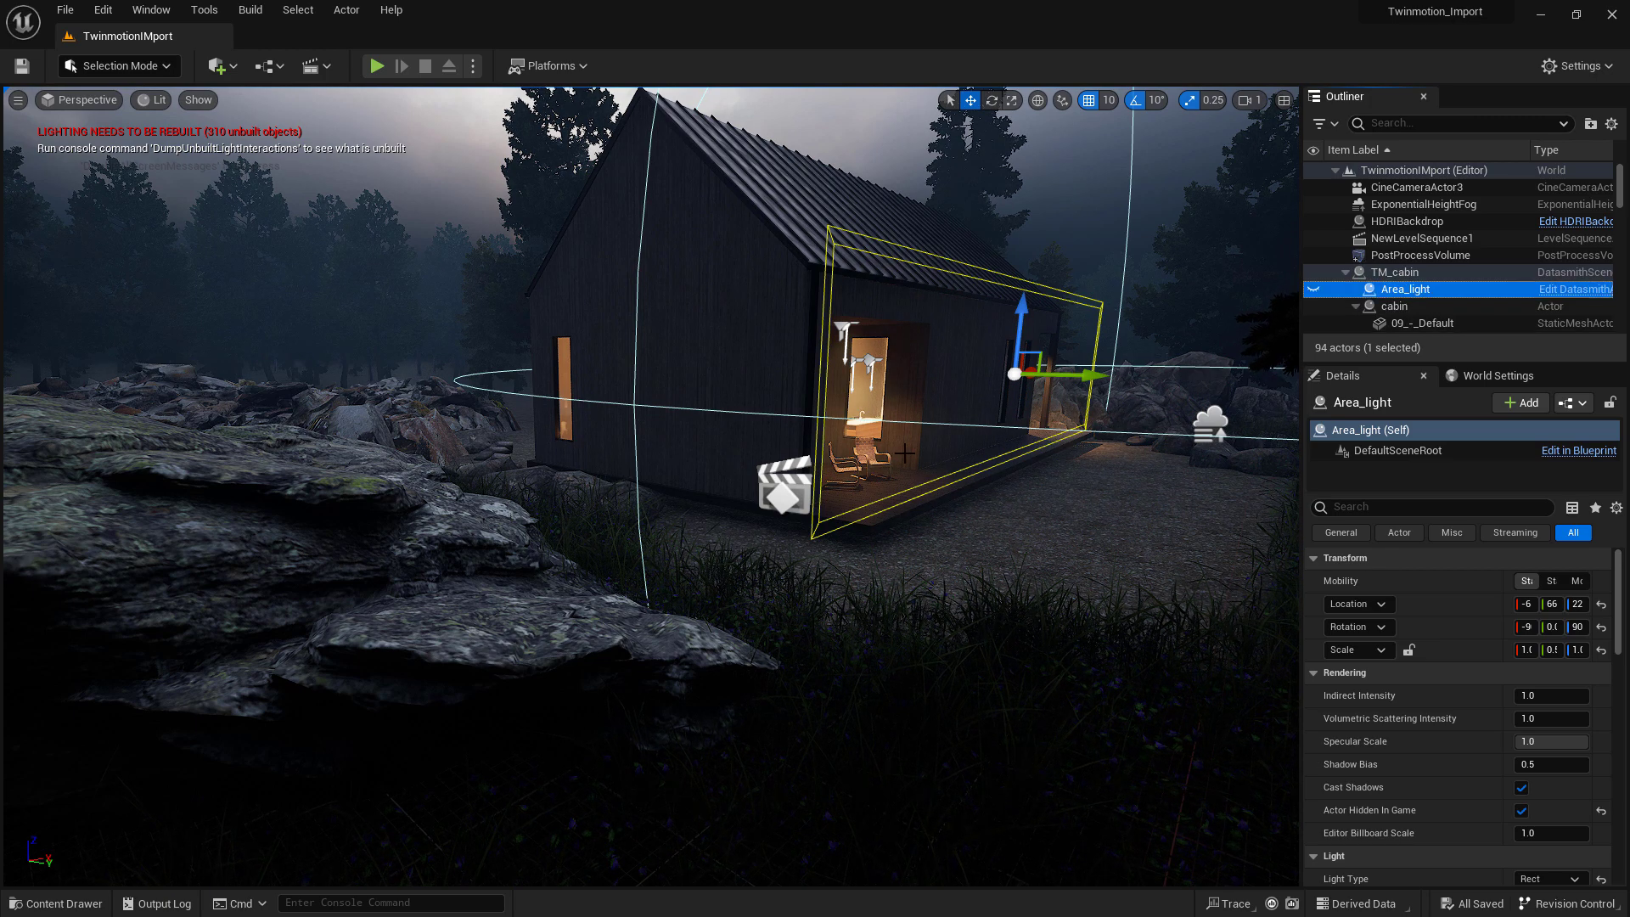
Examine the imported cabin's exterior, lit terrace and surrounding forest from several distances and angles
scroll(917, 495, "down", 3)
scroll(917, 495, "up", 3)
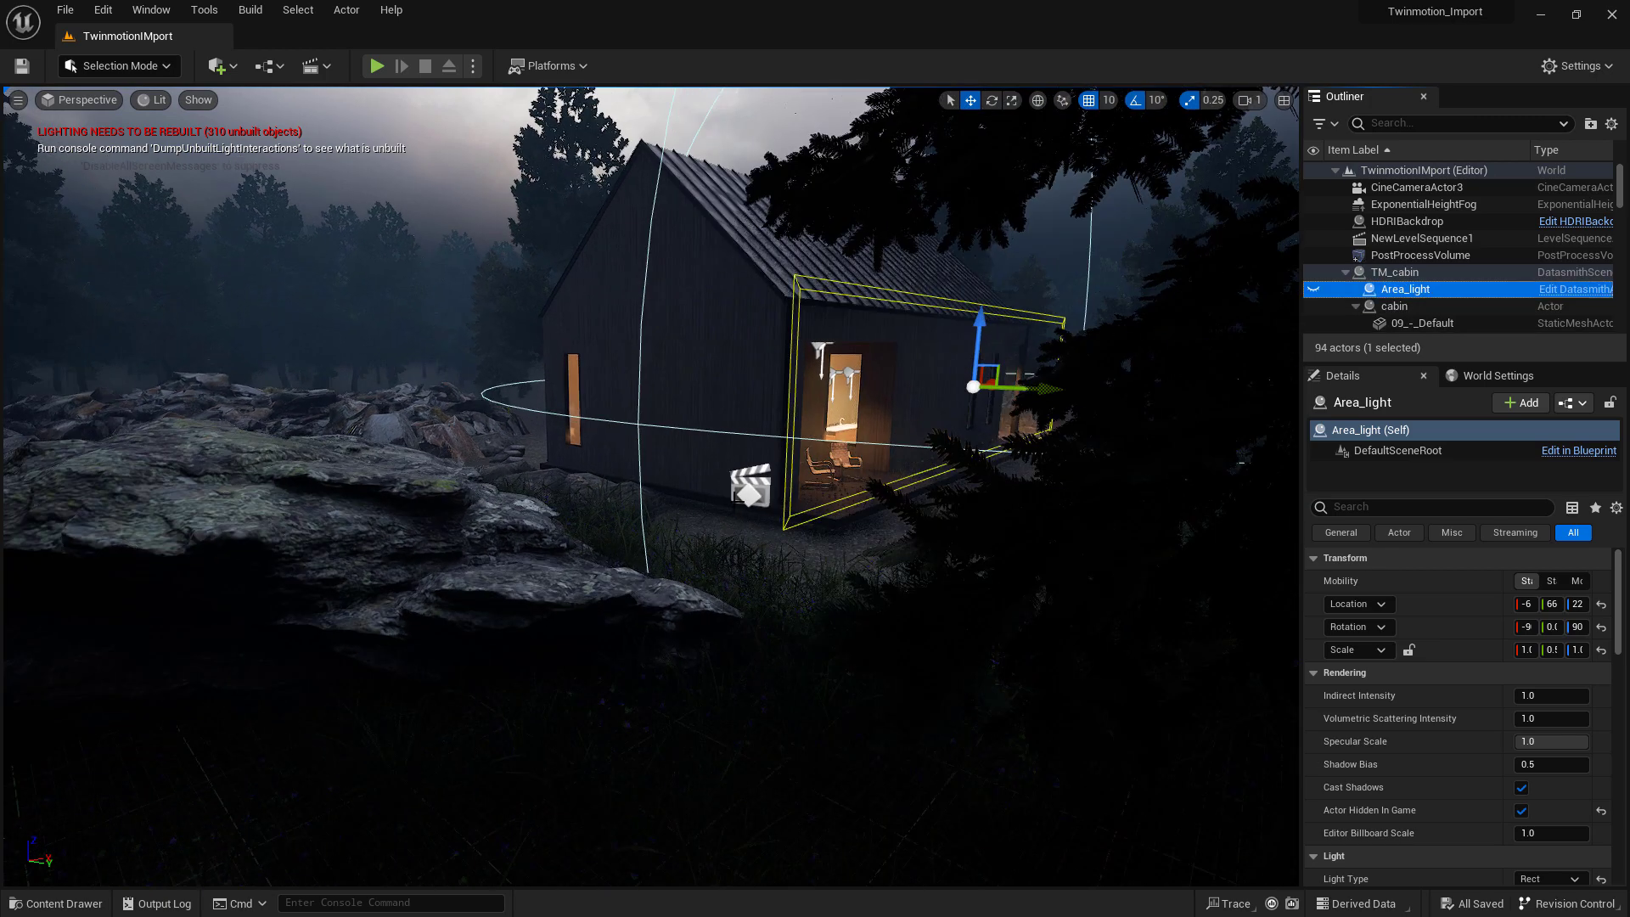
right_click_drag(917, 495, 907, 447)
key("d")
key("s")
key("a")
key("w")
key("d")
key("e")
key("q")
key("e")
key("q")
key("a")
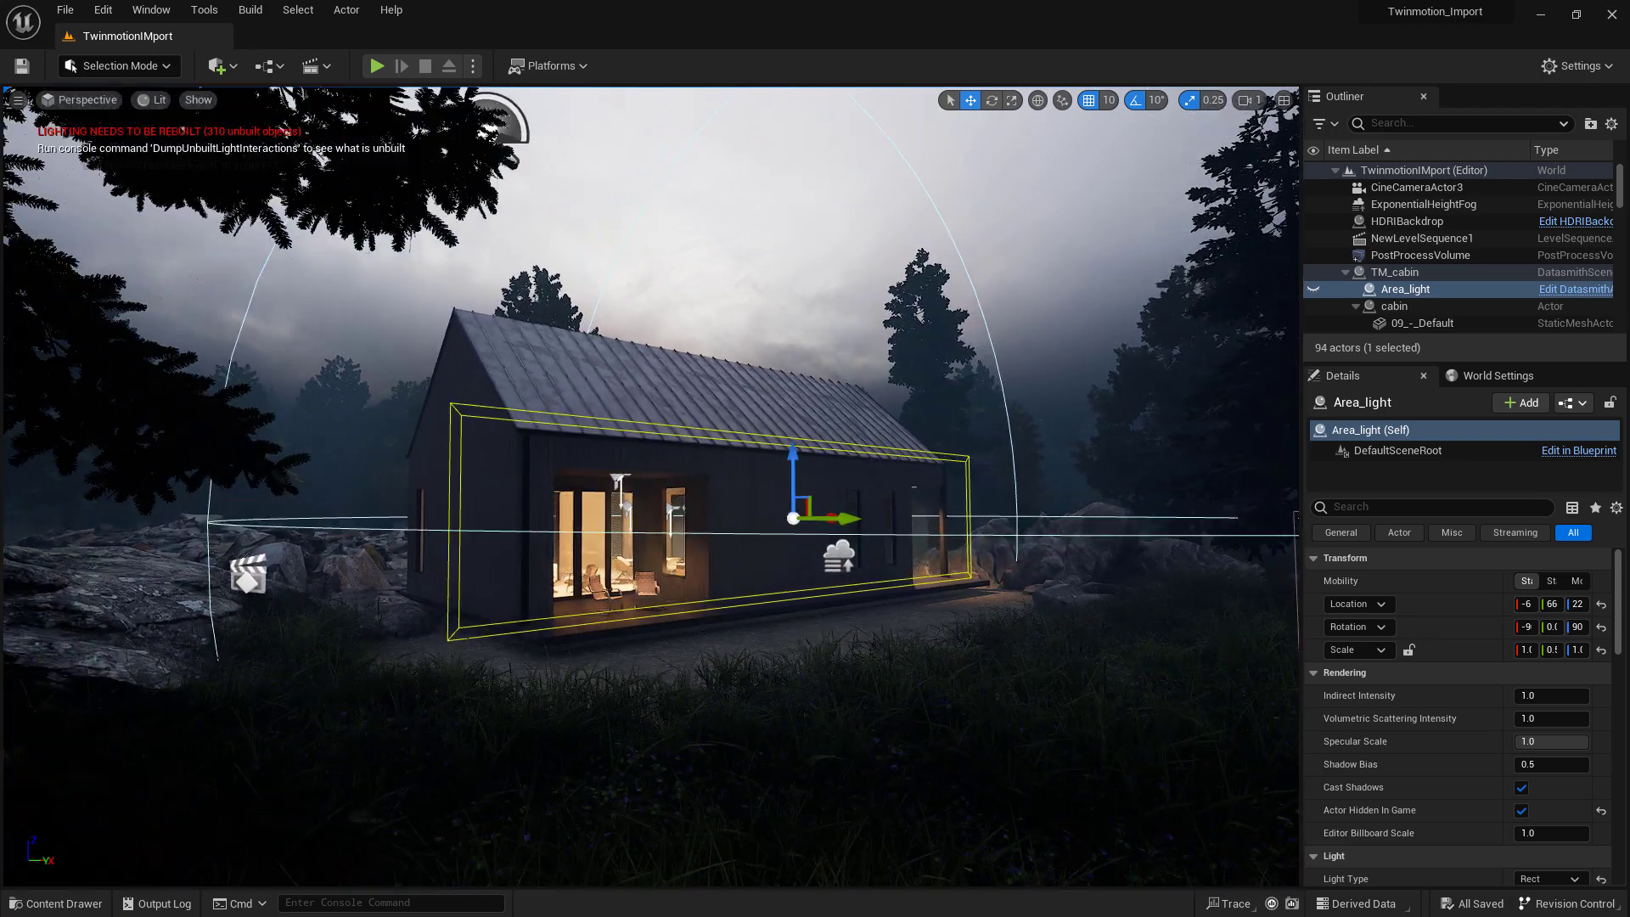
scroll(925, 551, "up", 4)
key("s")
mouse_move(925, 551)
right_mouse_down()
mouse_move(702, 539)
mouse_move(952, 533)
mouse_move(932, 551)
right_mouse_up()
left_click_drag(491, 519, 501, 509)
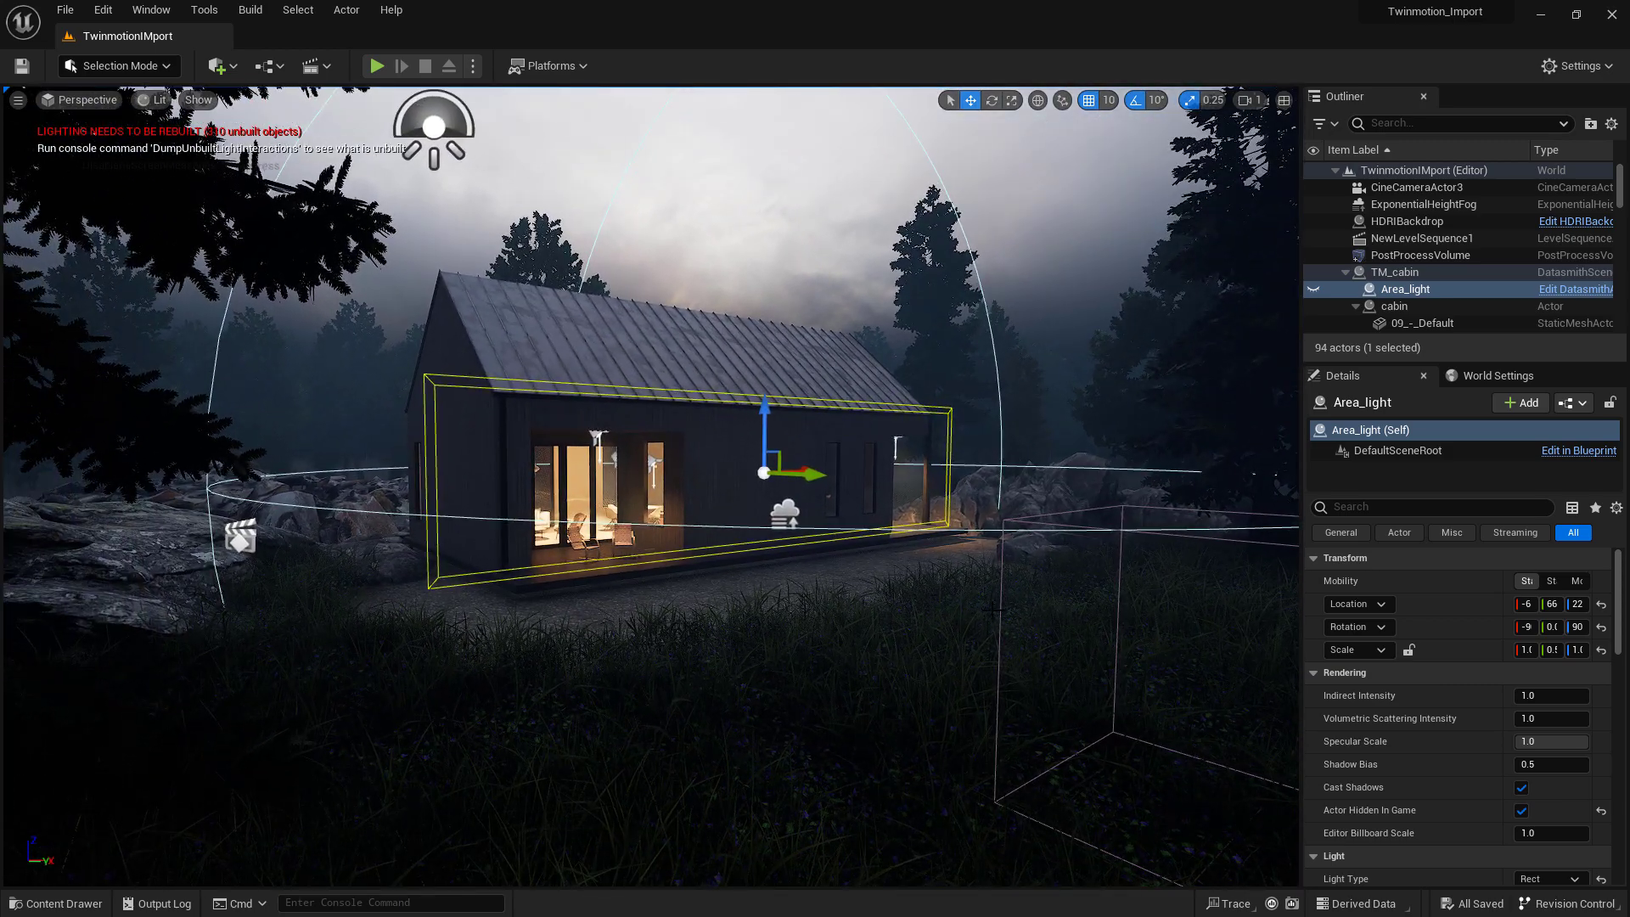
mouse_move(871, 567)
right_mouse_down()
mouse_move(696, 571)
mouse_move(769, 548)
mouse_move(666, 543)
mouse_move(929, 543)
mouse_move(848, 528)
mouse_move(841, 563)
mouse_move(862, 582)
right_mouse_up()
key("w")
key("s")
key("w")
key("s")
key("a")
key("a")
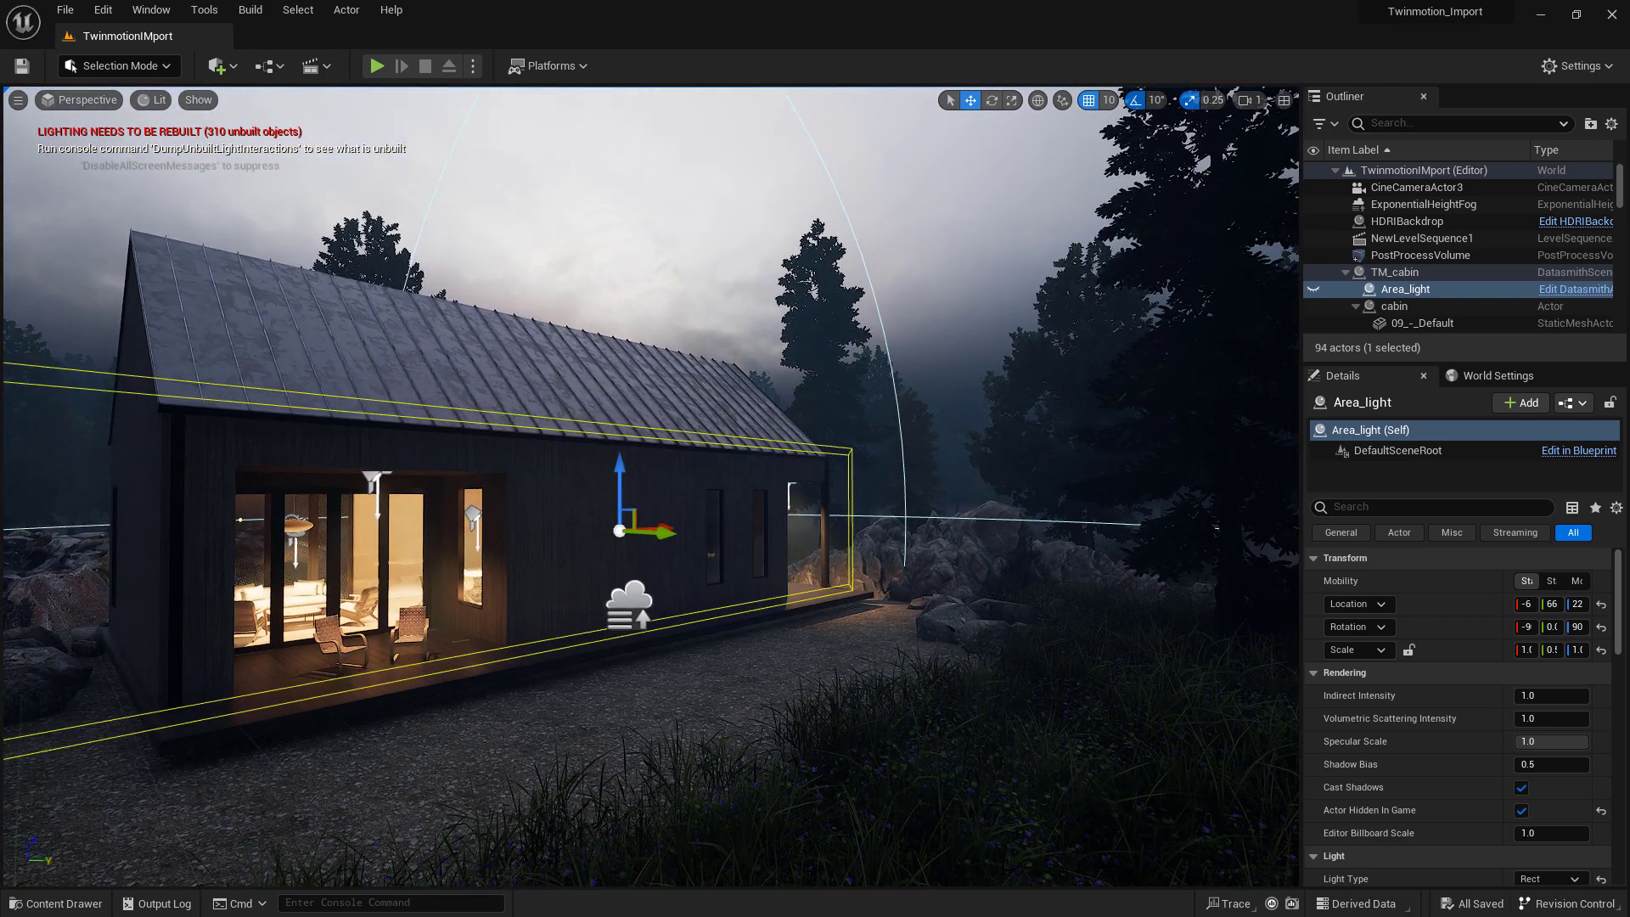
Select the Norway spruce behind the cabin, the painted Austrian pines and the large foreground spruce to inspect them
left_click(840, 346)
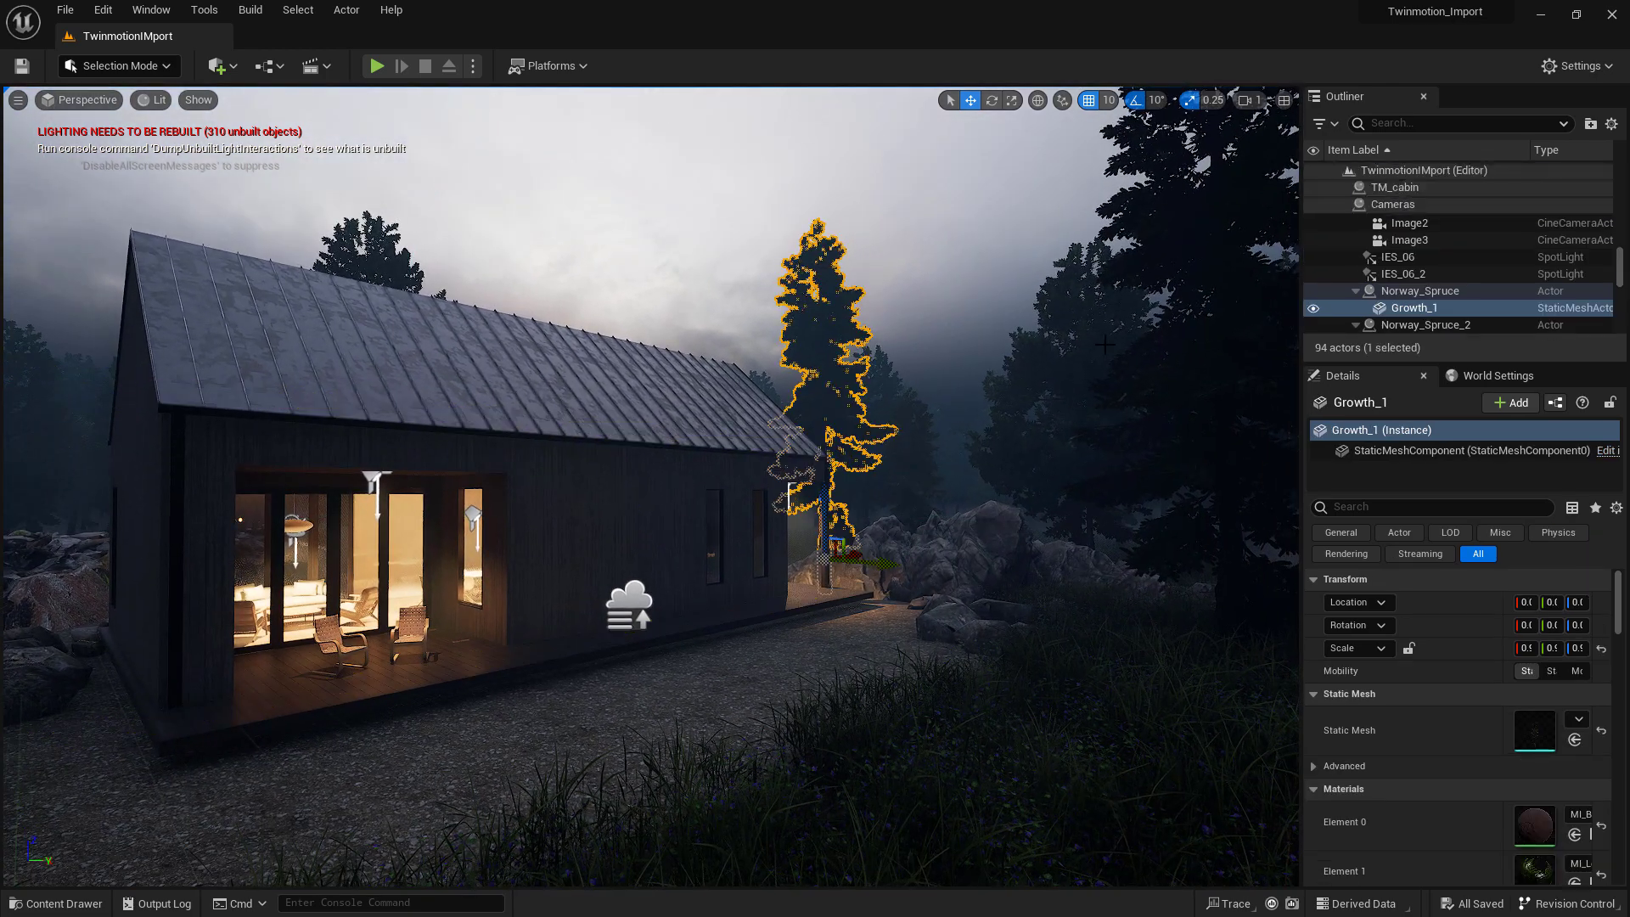
left_click(1064, 346)
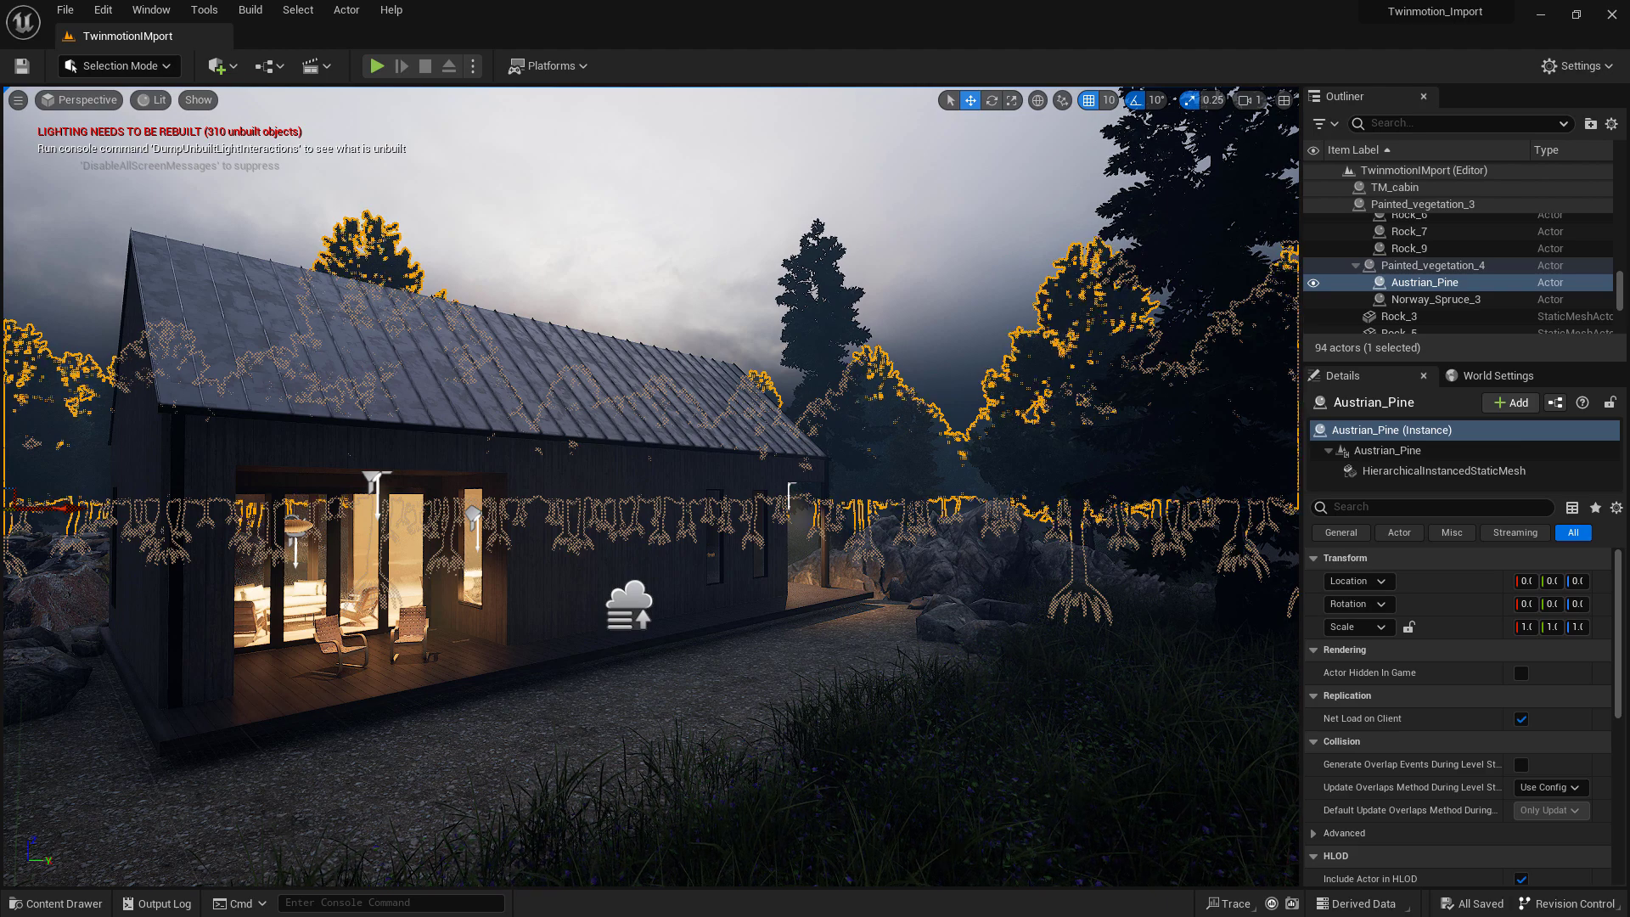
left_click(1216, 339)
Examine the cabin's front and the trees and rocks around it from a wider view
key("s")
right_click_drag(1081, 528, 1051, 540)
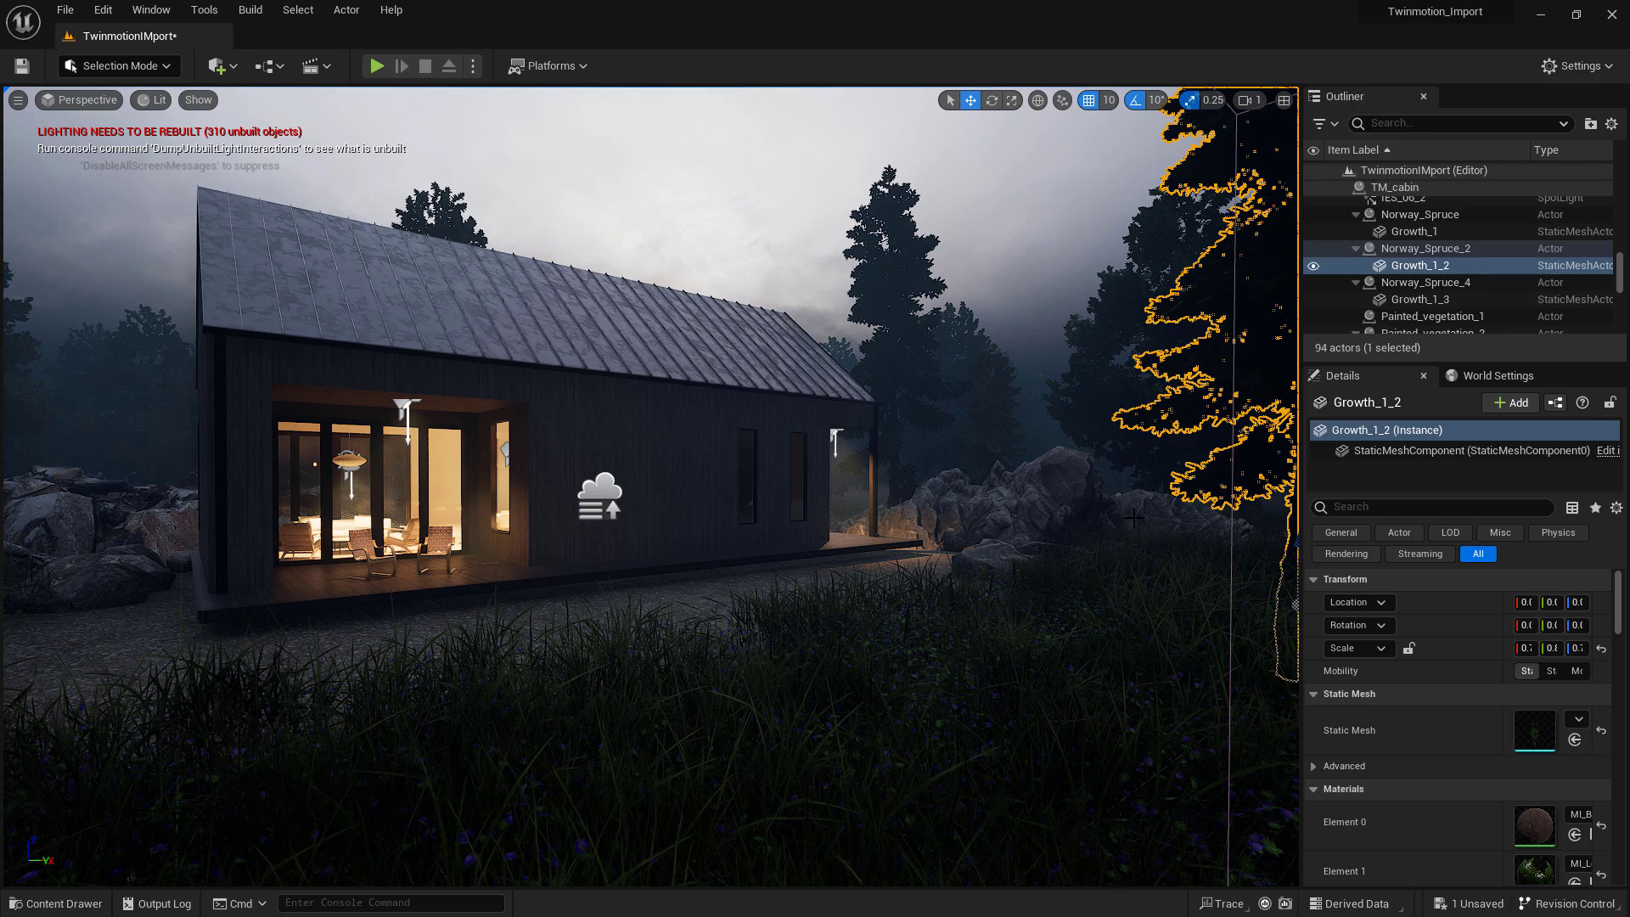
key("a")
right_click_drag(935, 439, 934, 439)
key("d")
key("a")
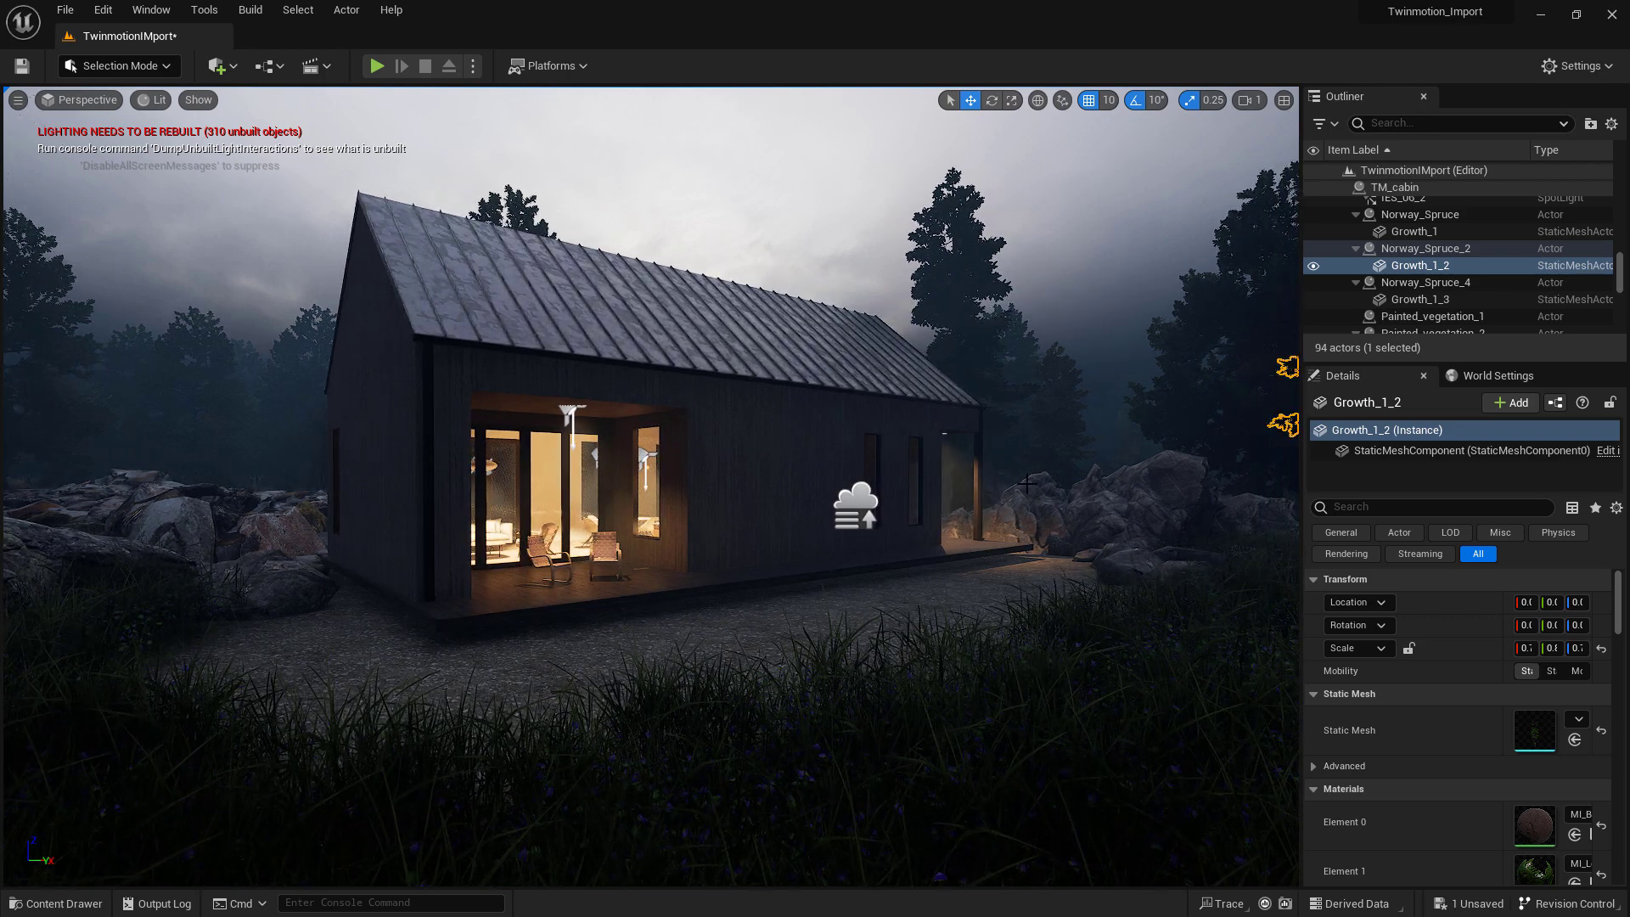
right_click_drag(1027, 484, 1027, 484)
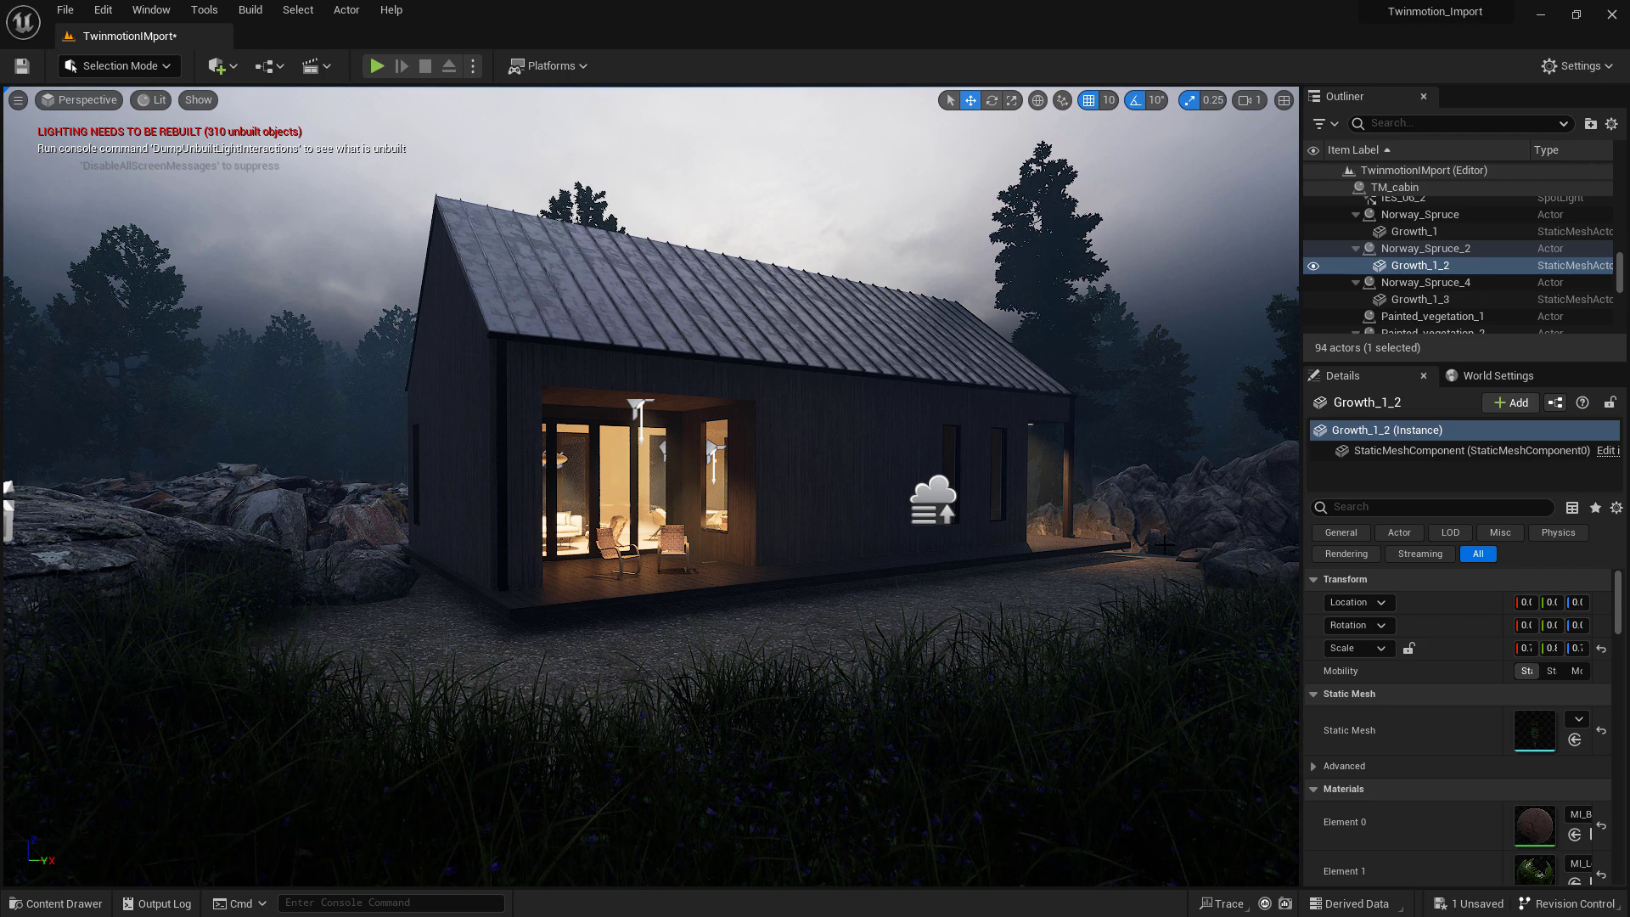
right_click_drag(1165, 544, 1161, 532)
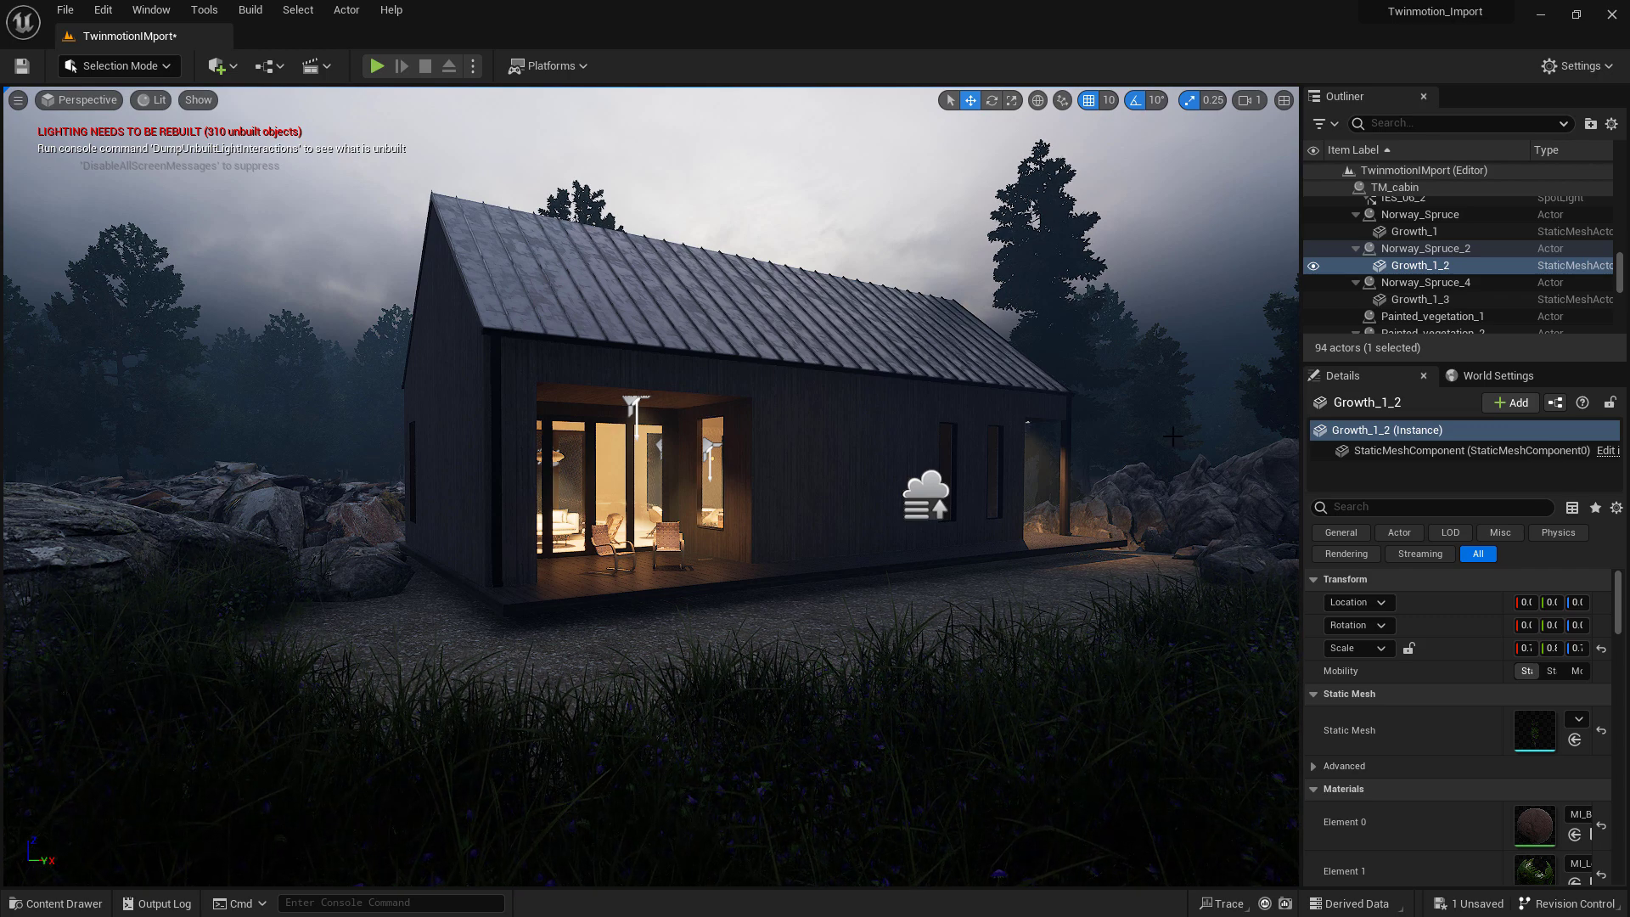
middle_click_drag(997, 265, 1044, 249)
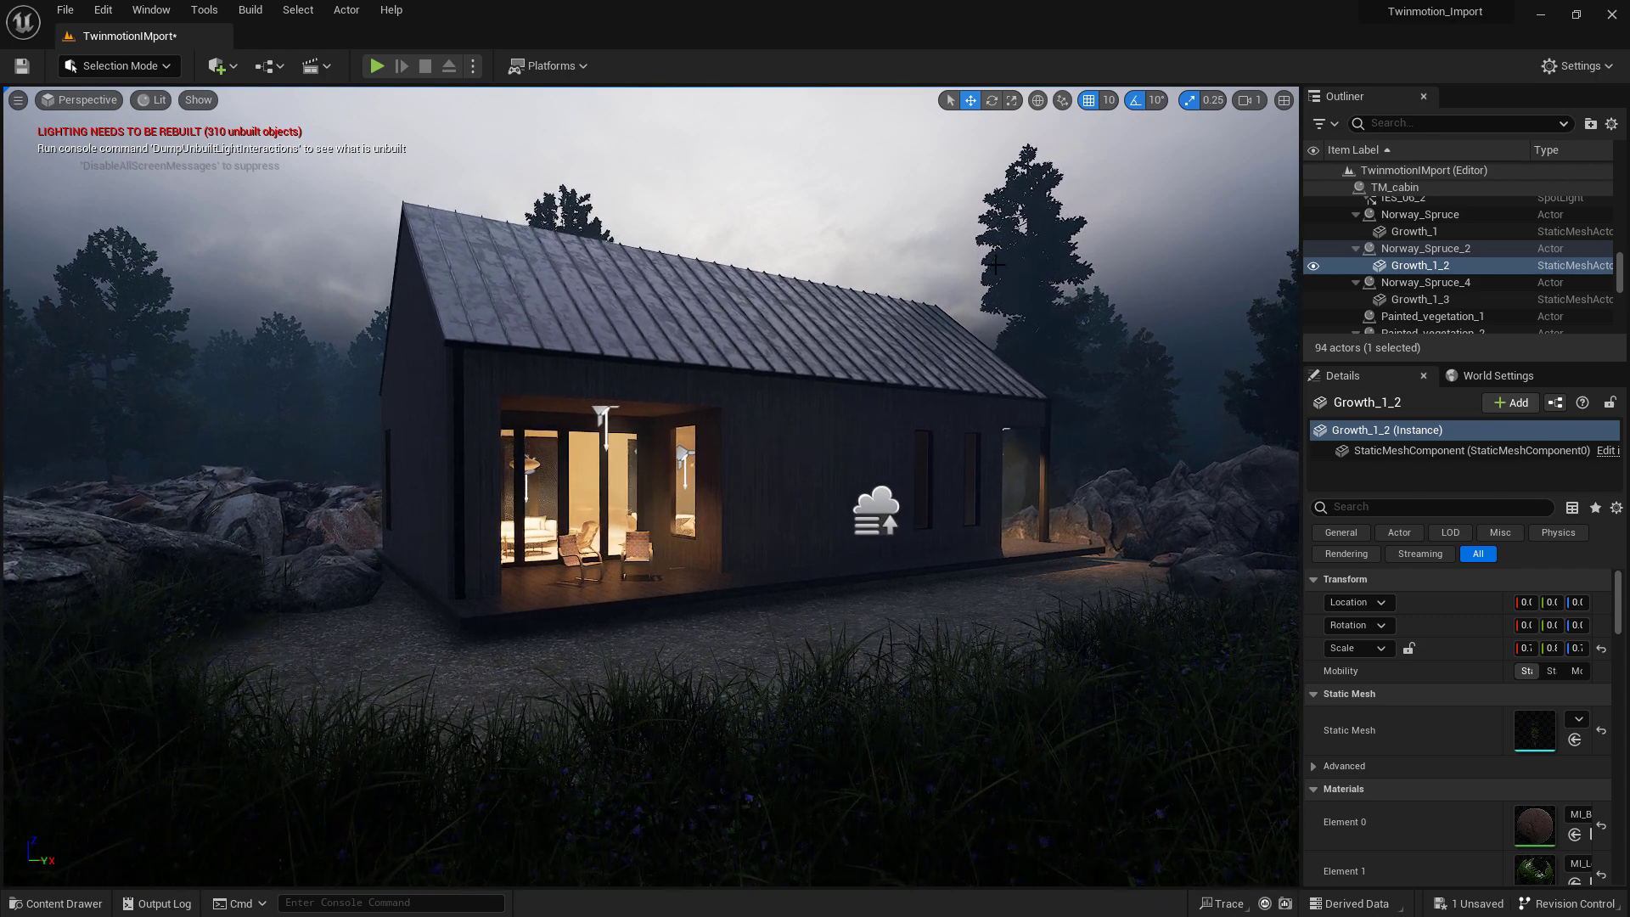
Select the Norway spruce behind the cabin and the Rock_3 formation beside it to inspect the imported assets
left_click(1041, 251)
right_click_drag(1041, 250, 1094, 243)
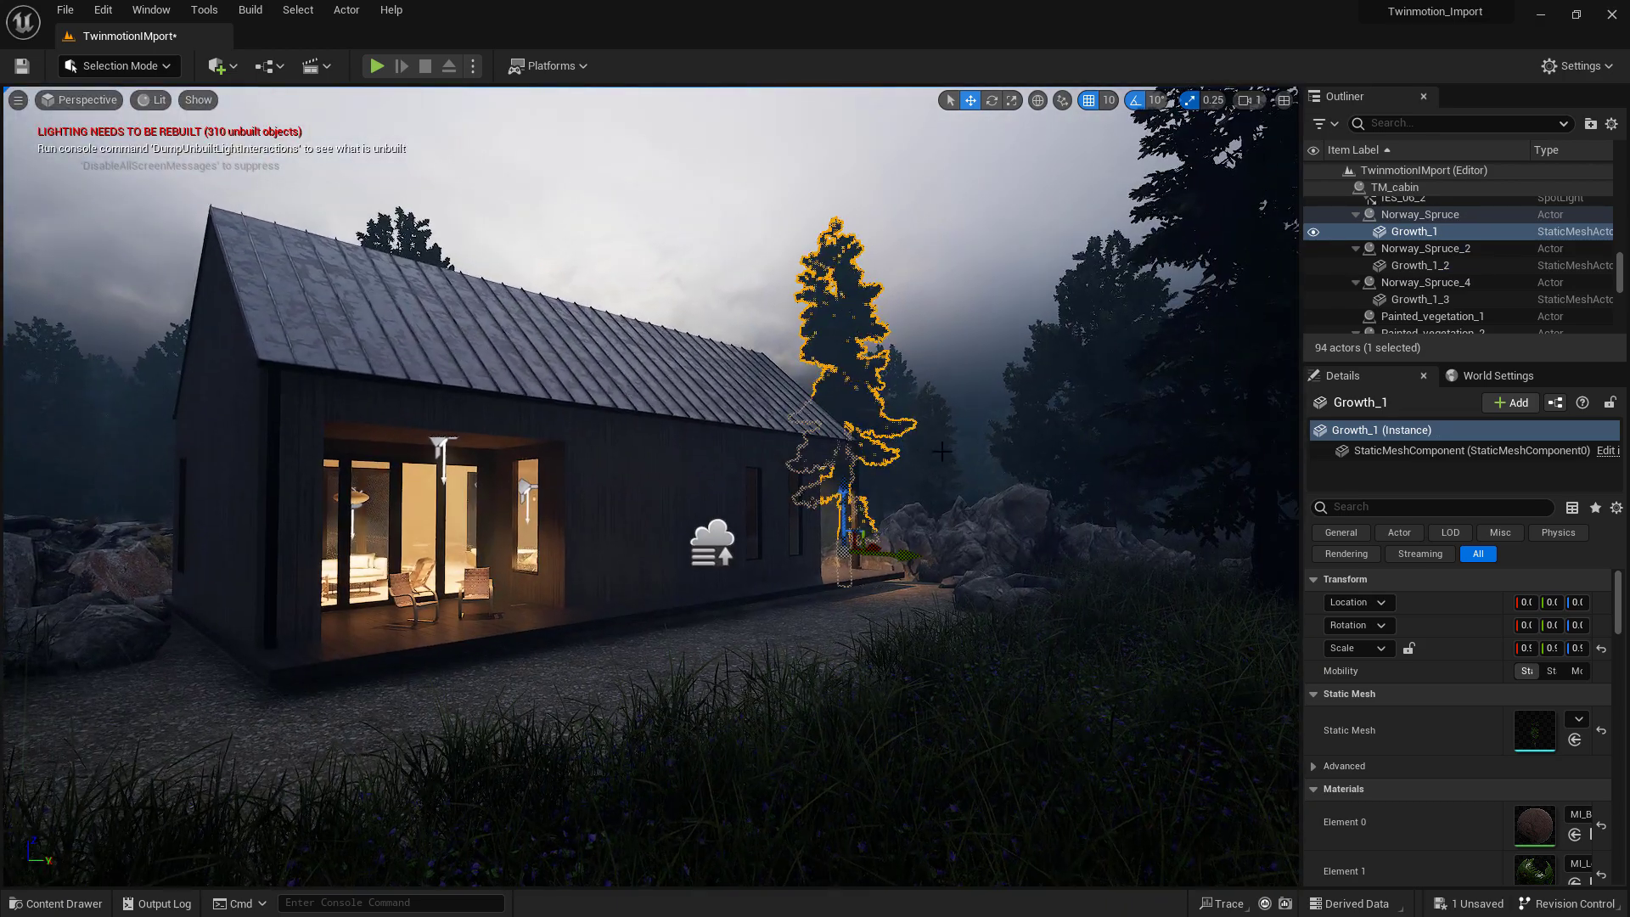
right_click_drag(941, 451, 1010, 450)
right_click_drag(886, 546, 954, 546)
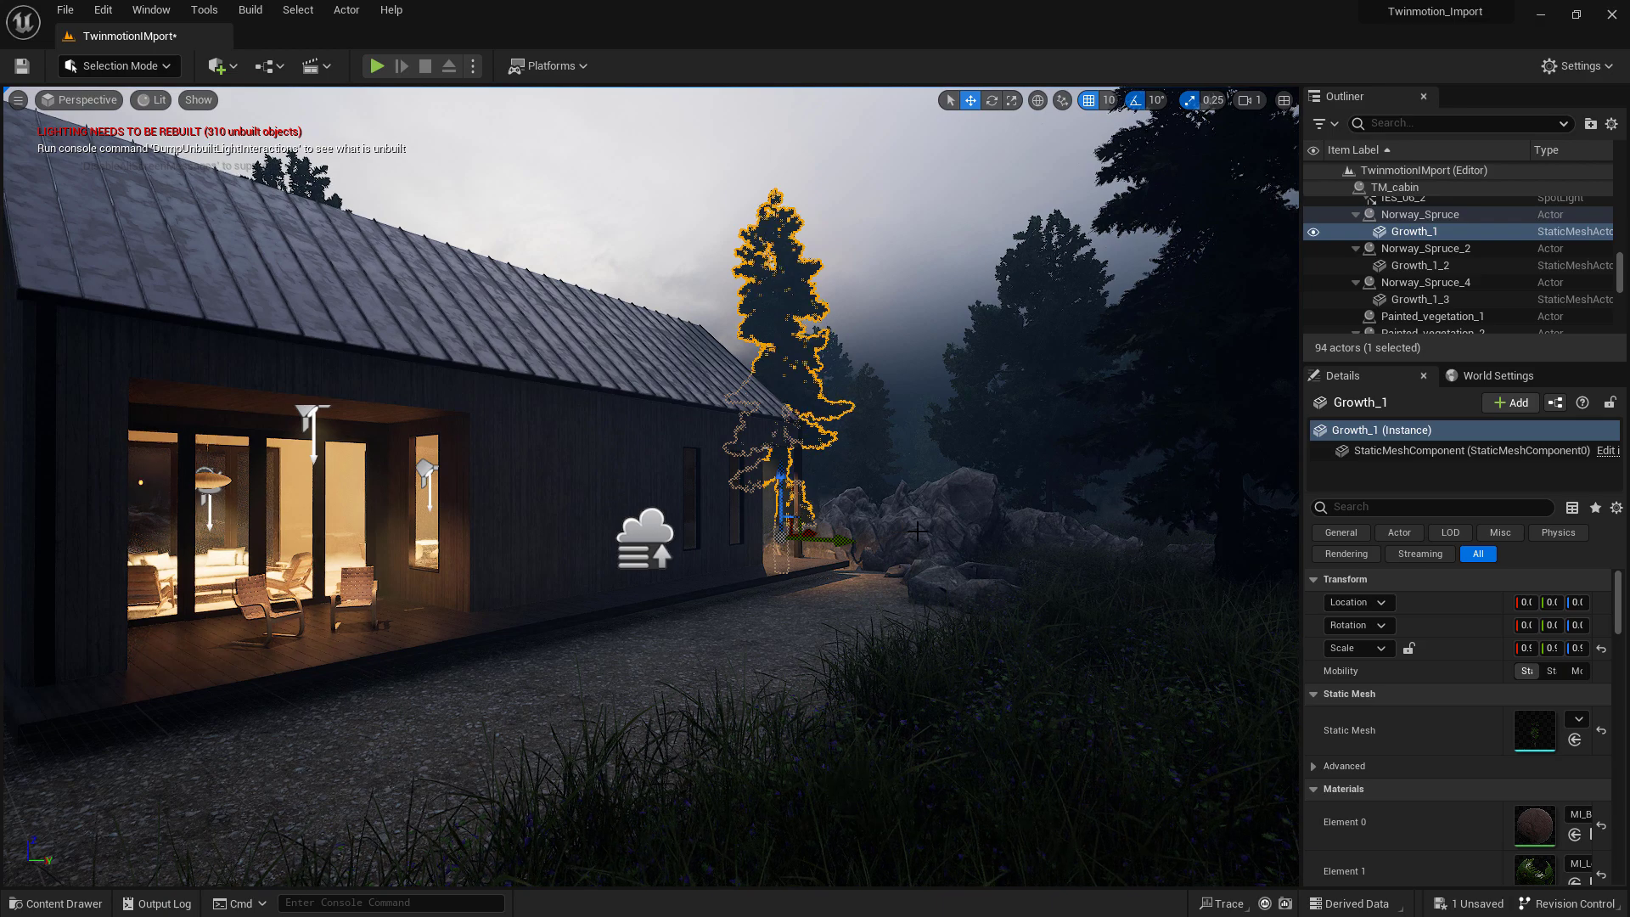
left_click(910, 531)
scroll(1063, 524, "down", 2)
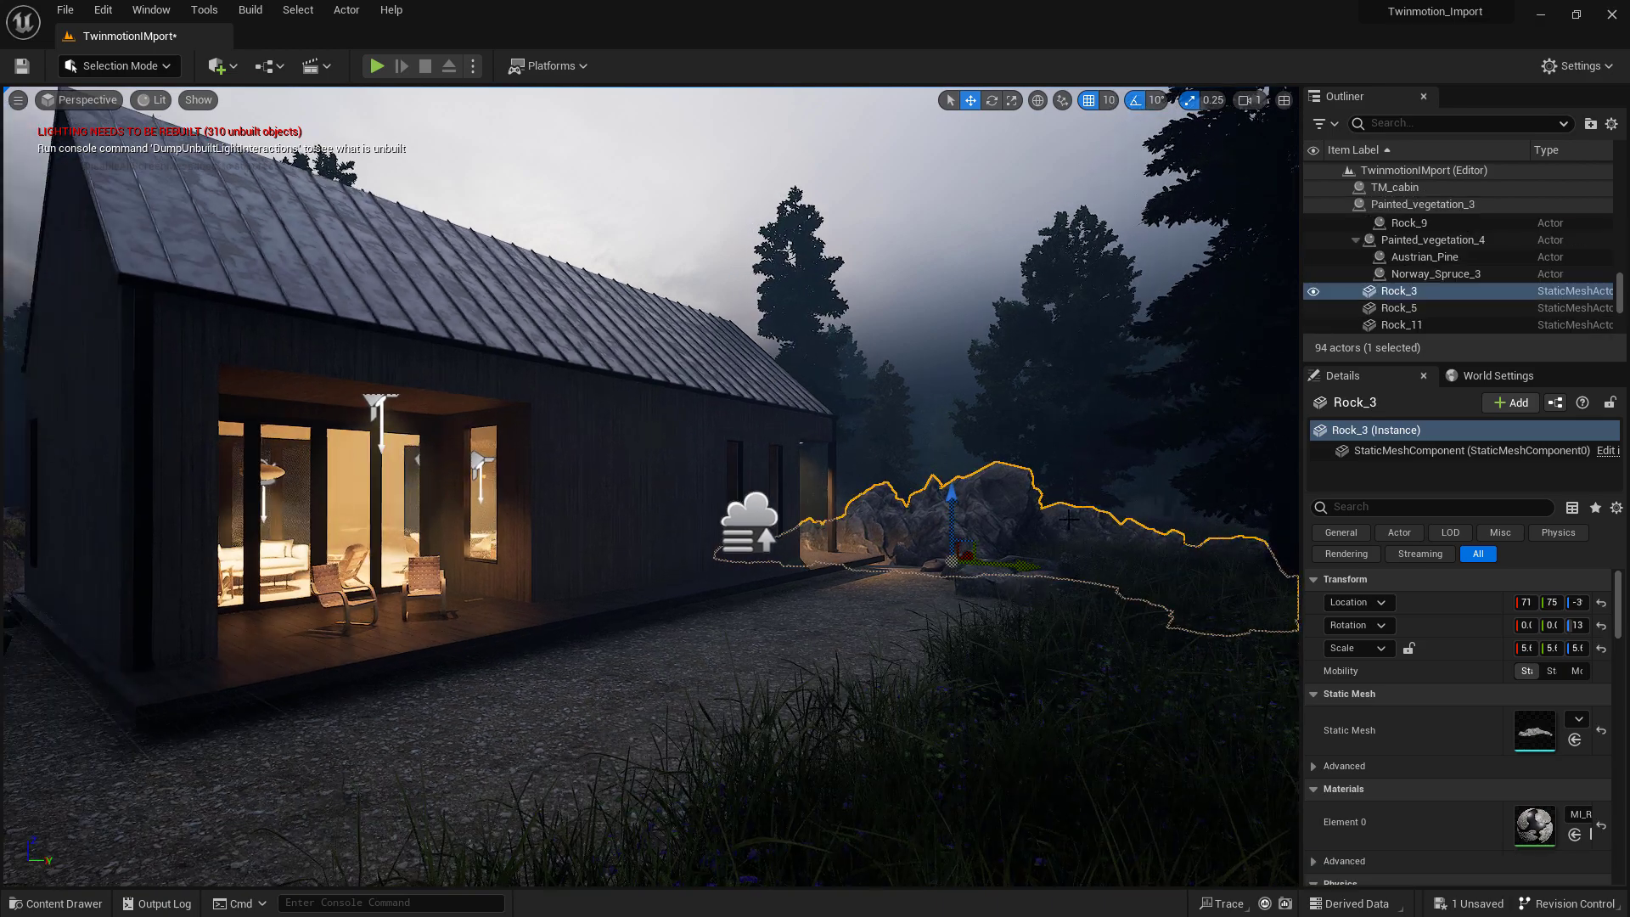
Select the large Rock_5 boulder in front of the cabin's gable end and view it with the whole scene
right_click_drag(1065, 520, 764, 520)
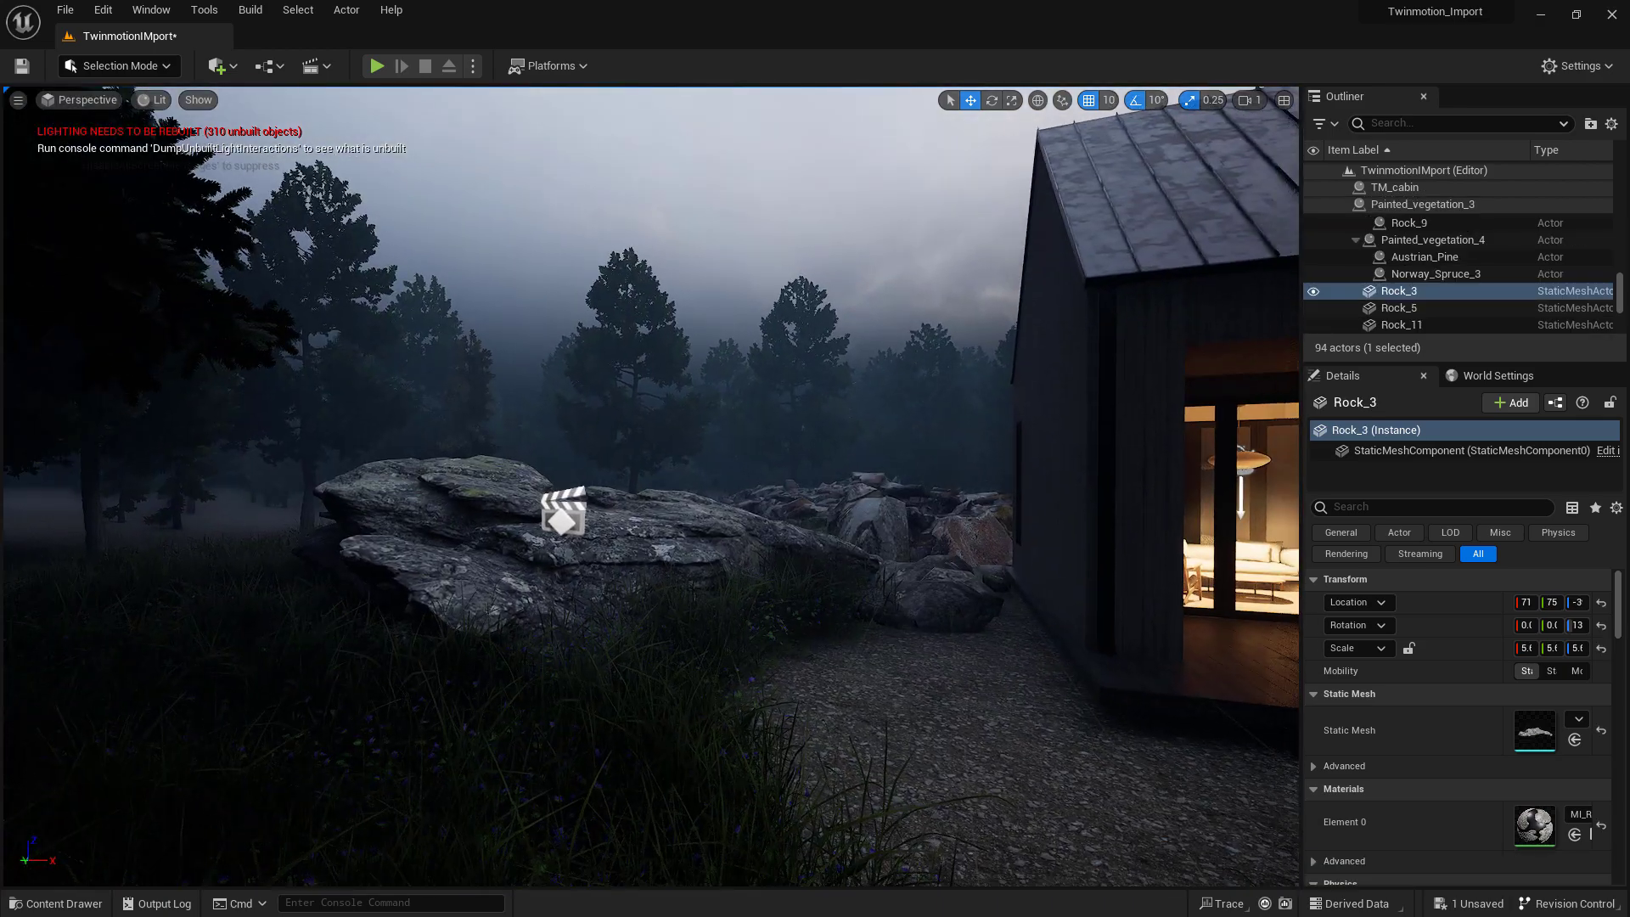
left_click(674, 556)
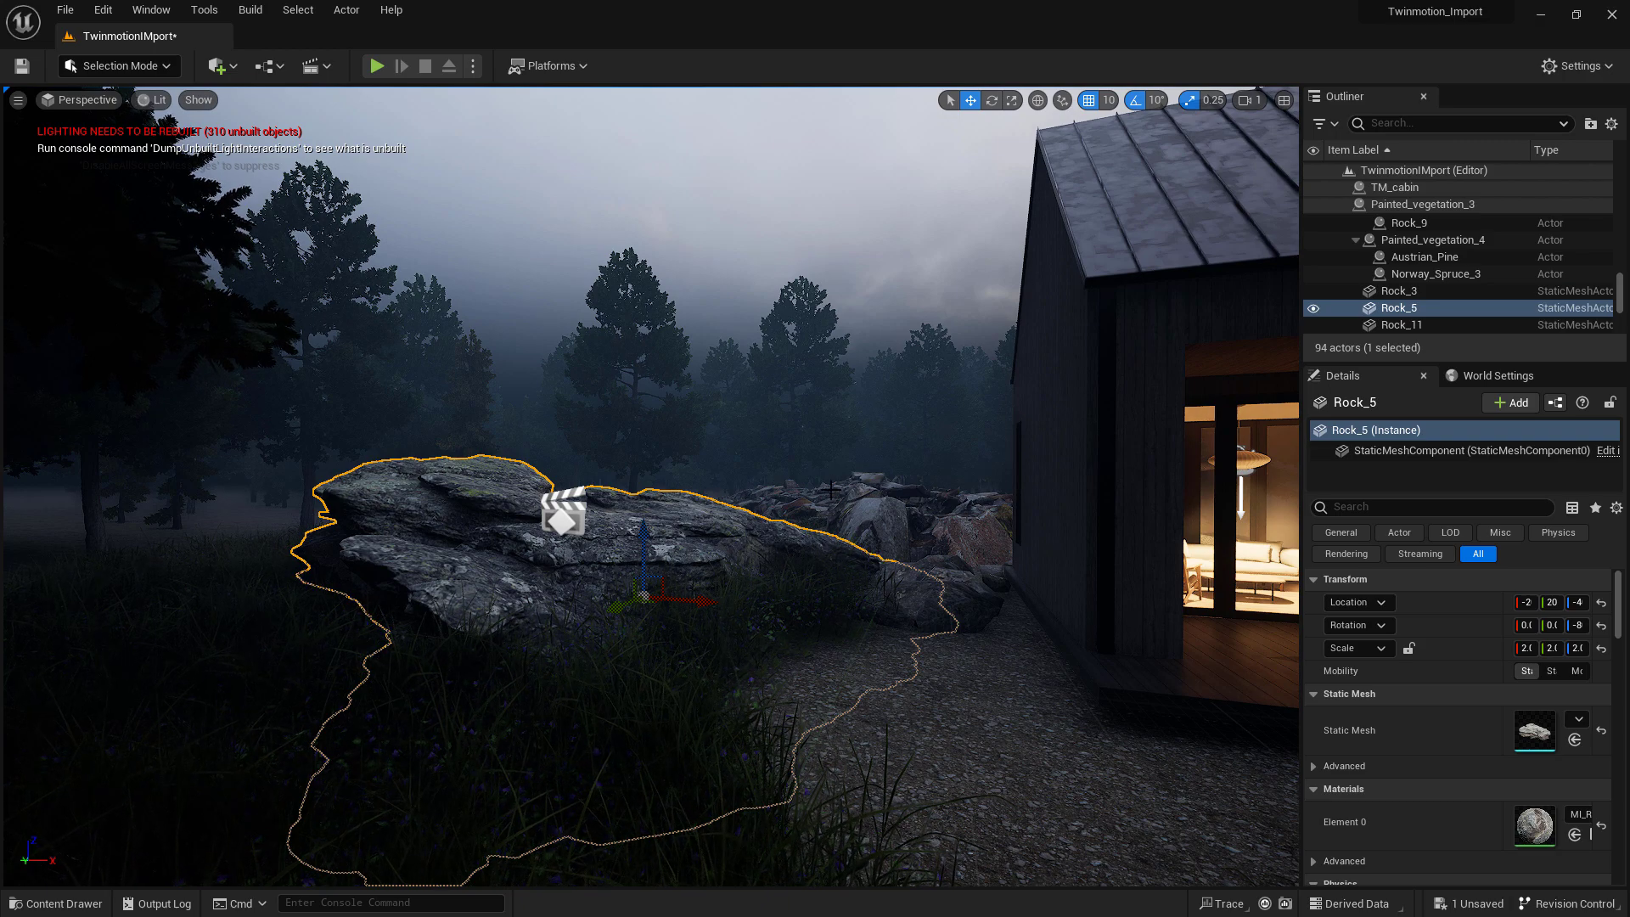
right_click_drag(673, 511, 870, 533)
scroll(674, 511, "down", 5)
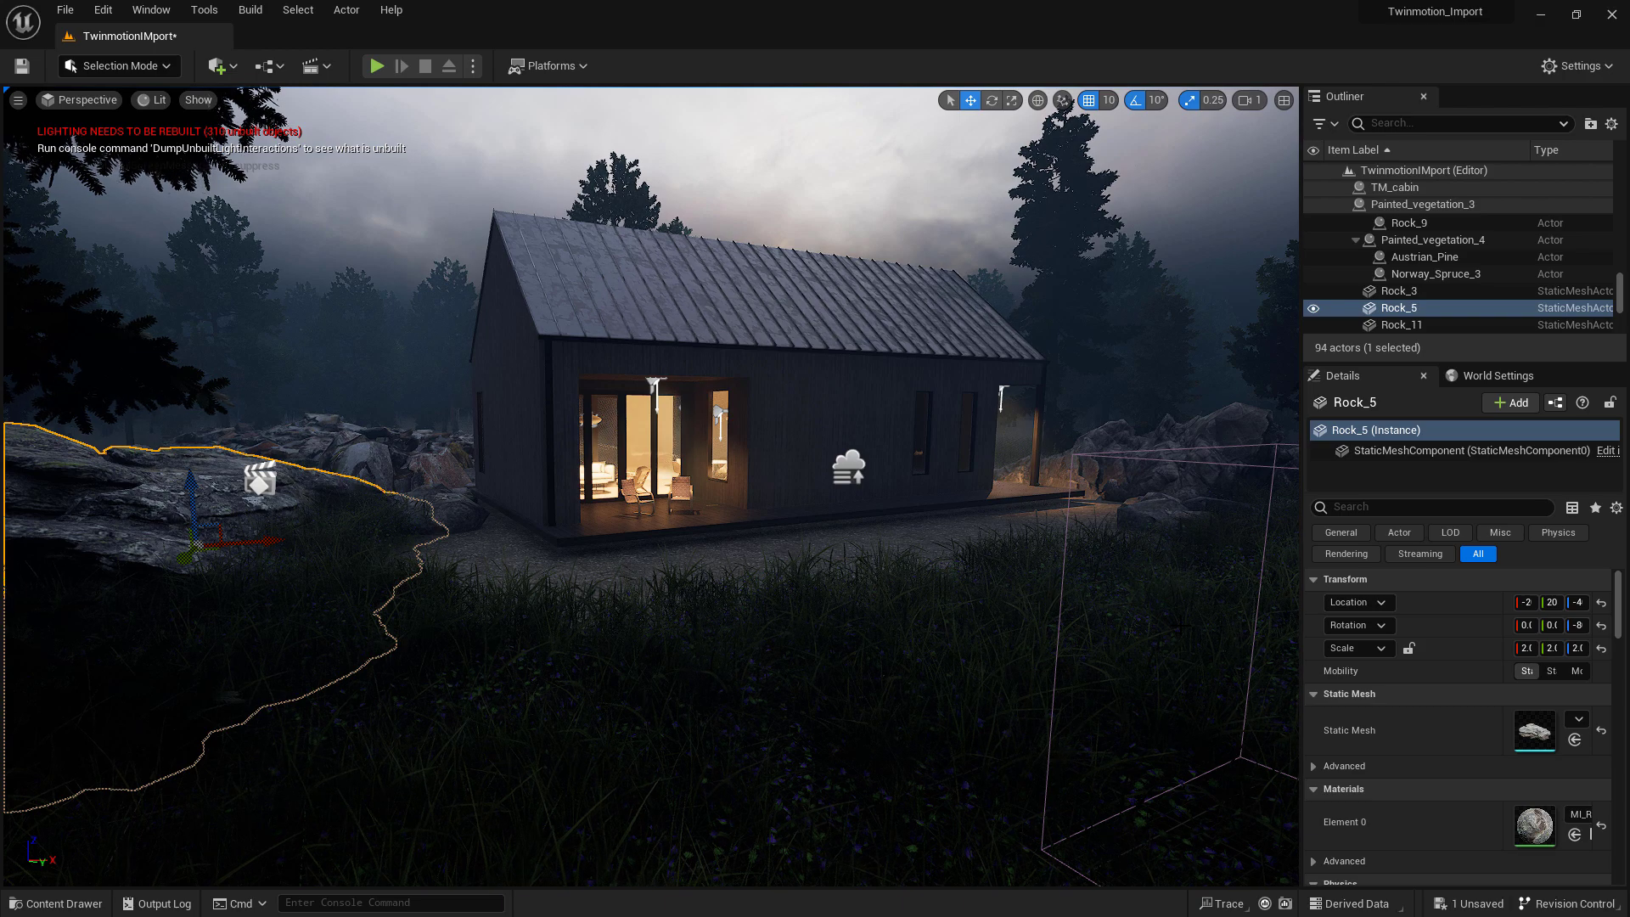
Select the Norway spruce behind the cabin again and check which static mesh asset it uses
mouse_move(673, 511)
right_mouse_down()
mouse_move(789, 513)
mouse_move(673, 510)
right_mouse_up()
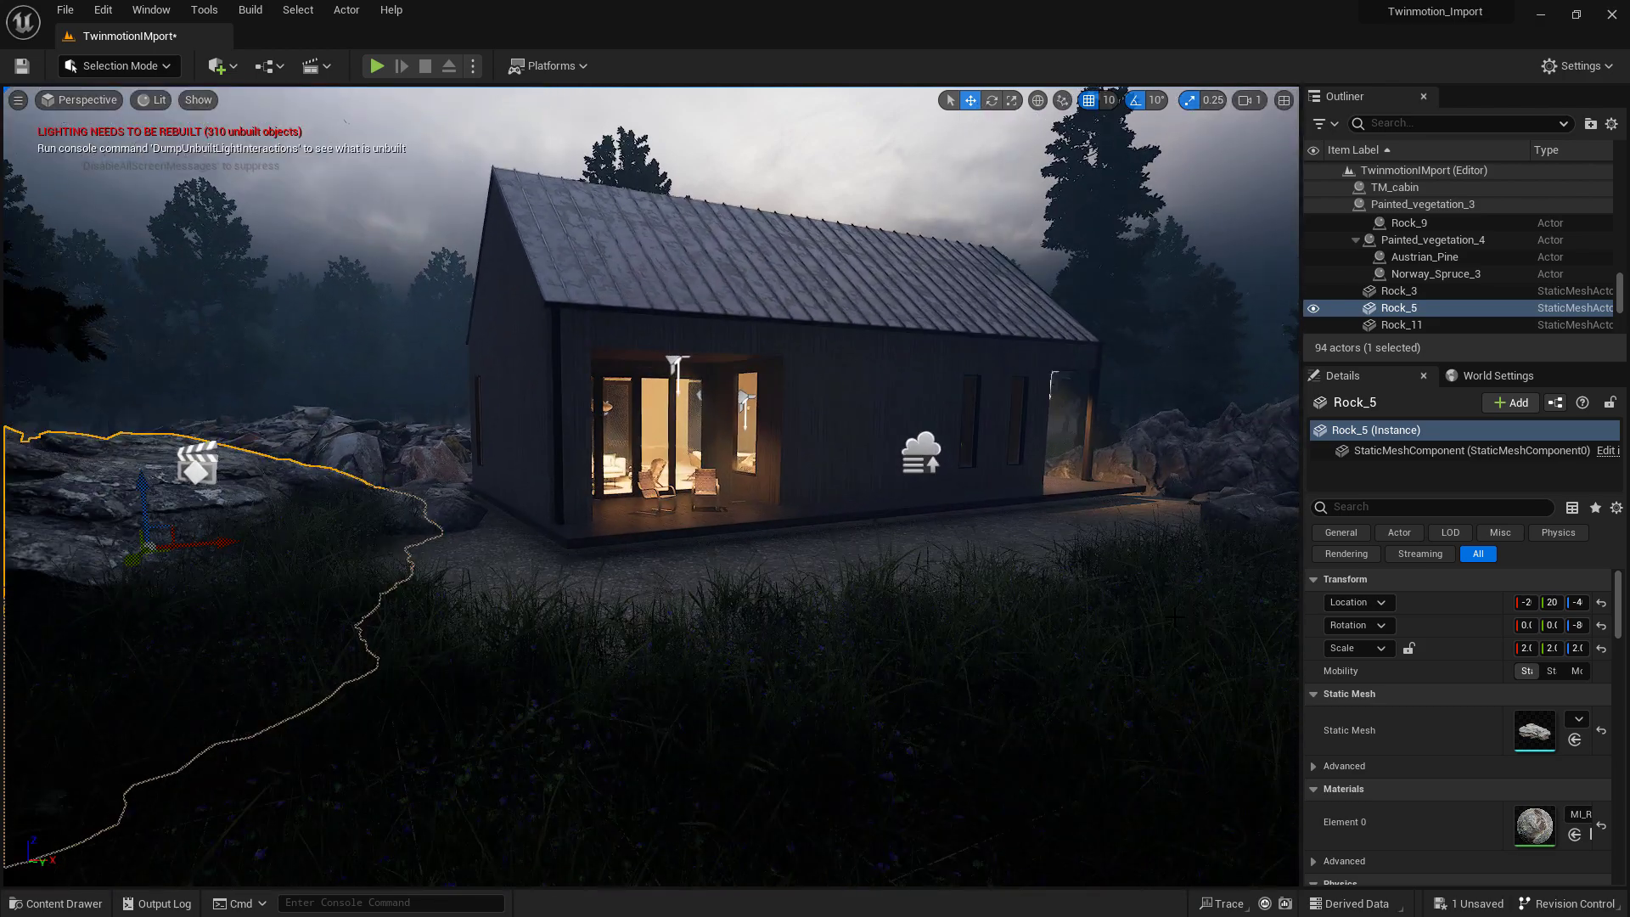
right_click_drag(1046, 399, 1046, 398)
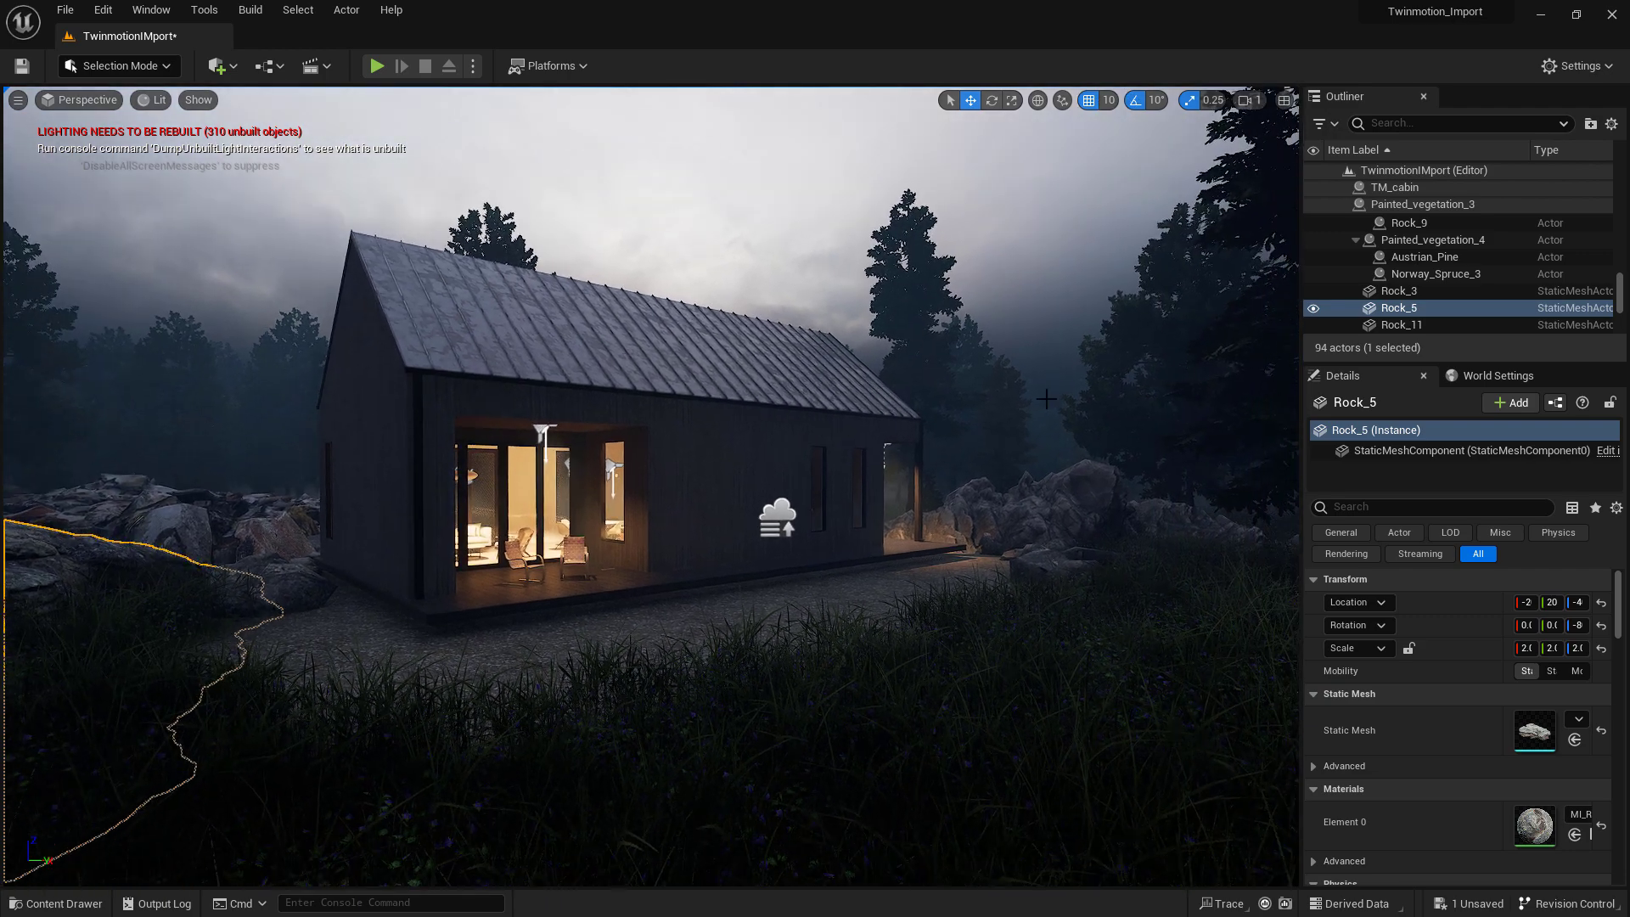
left_click(912, 293)
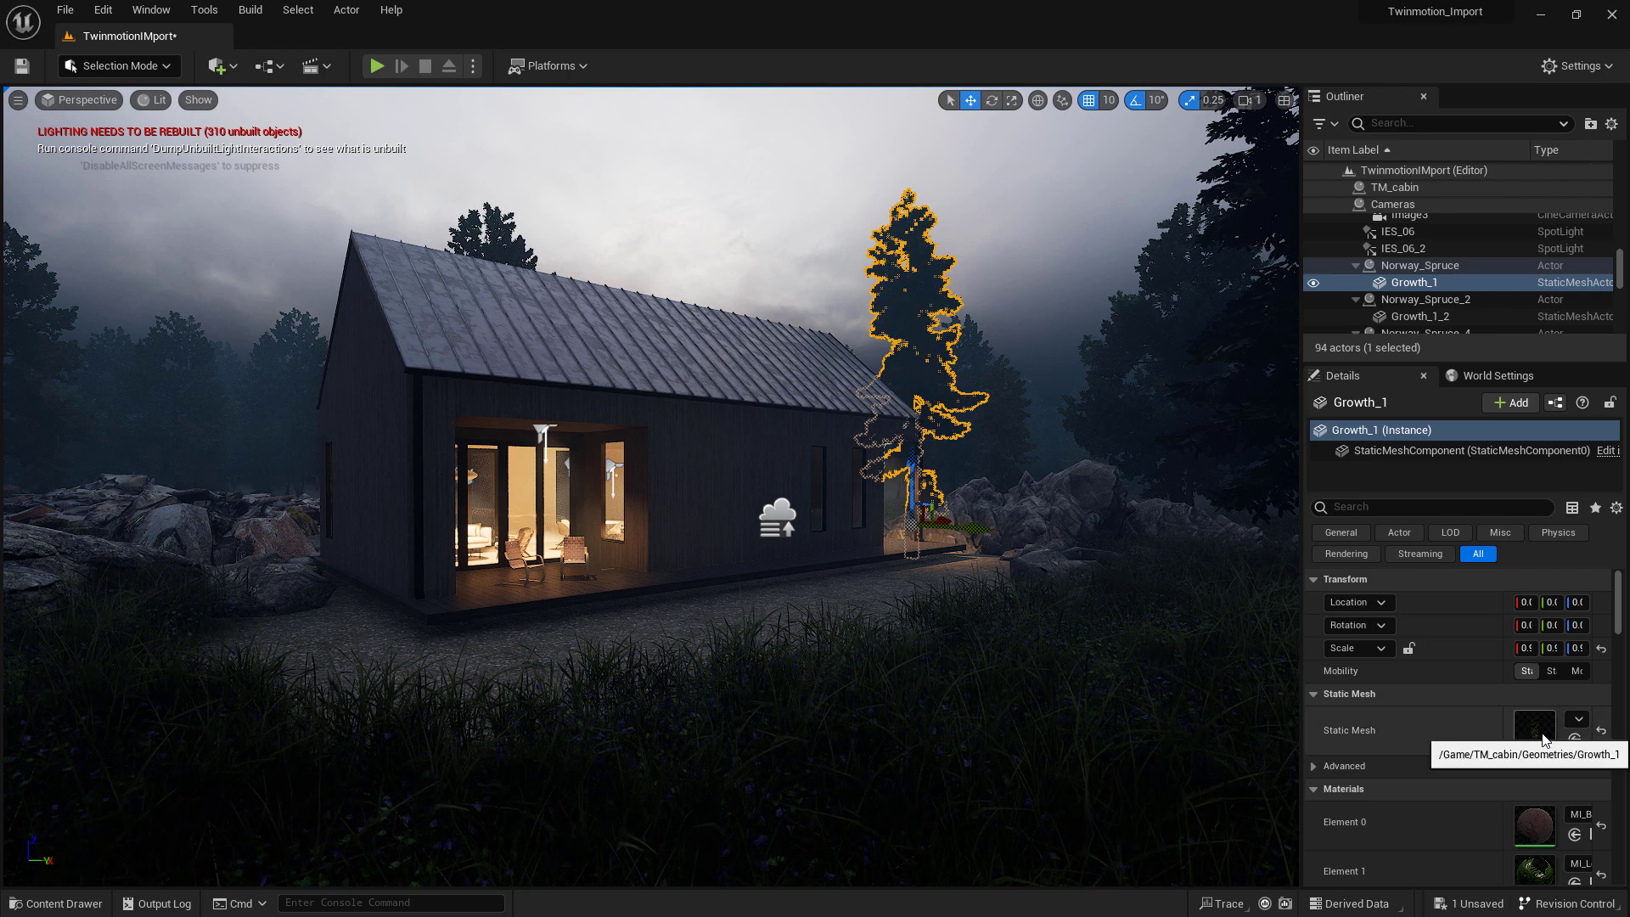
scroll(996, 337, "up", 3)
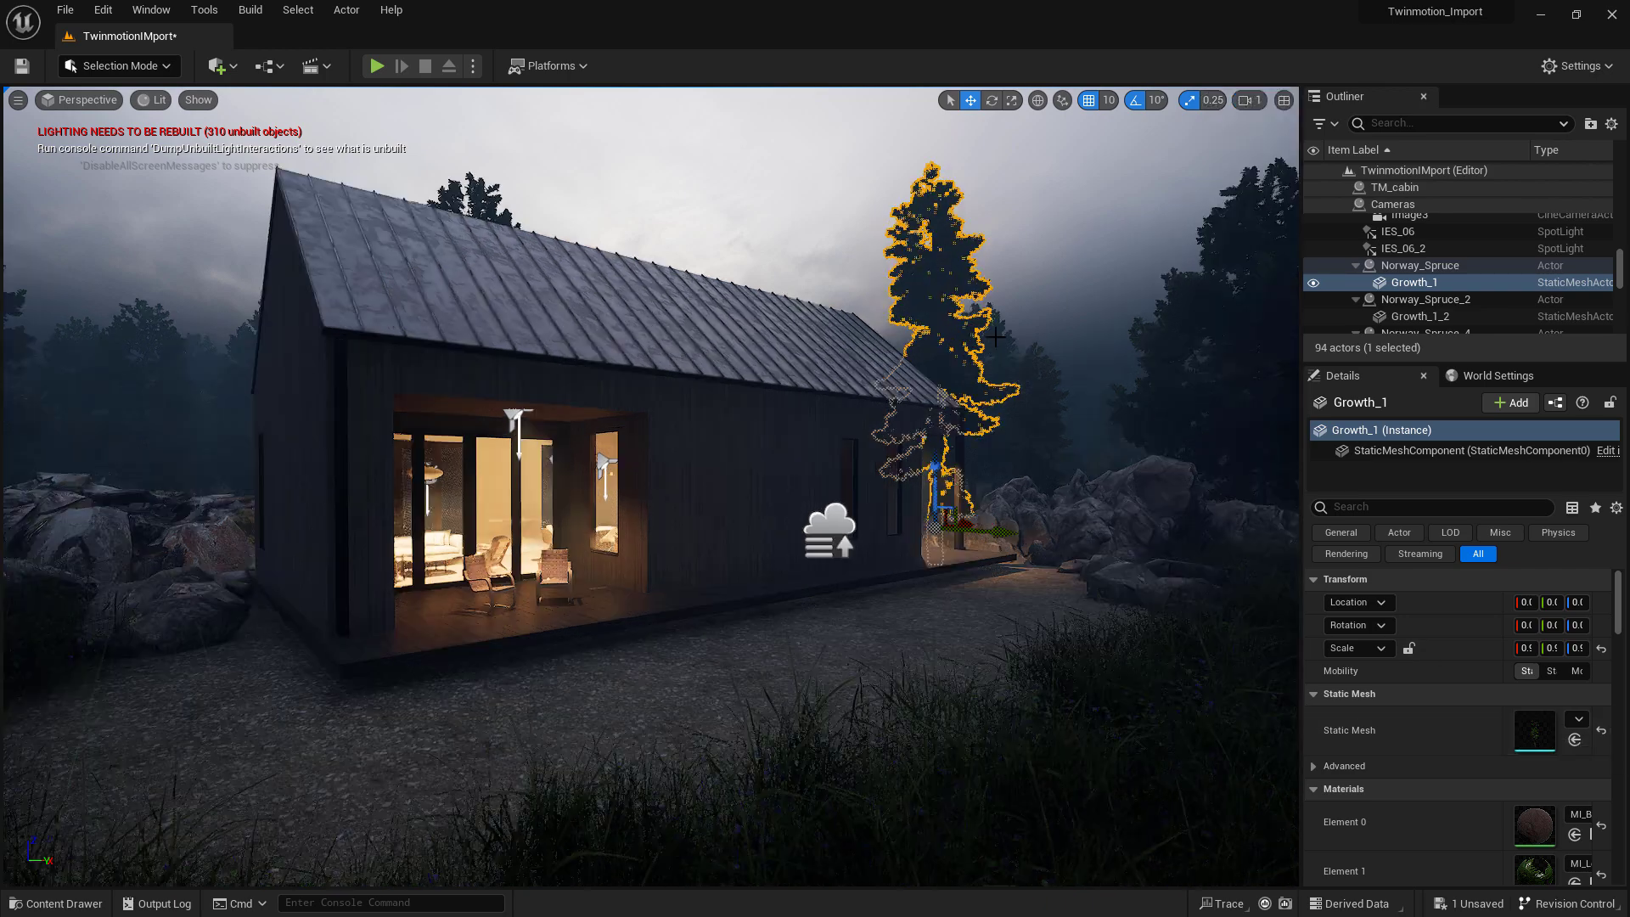
Open the selected Norway spruce's static mesh in its own editor, inspect the foliage up close, and close the editor
middle_click_drag(995, 337, 1362, 636)
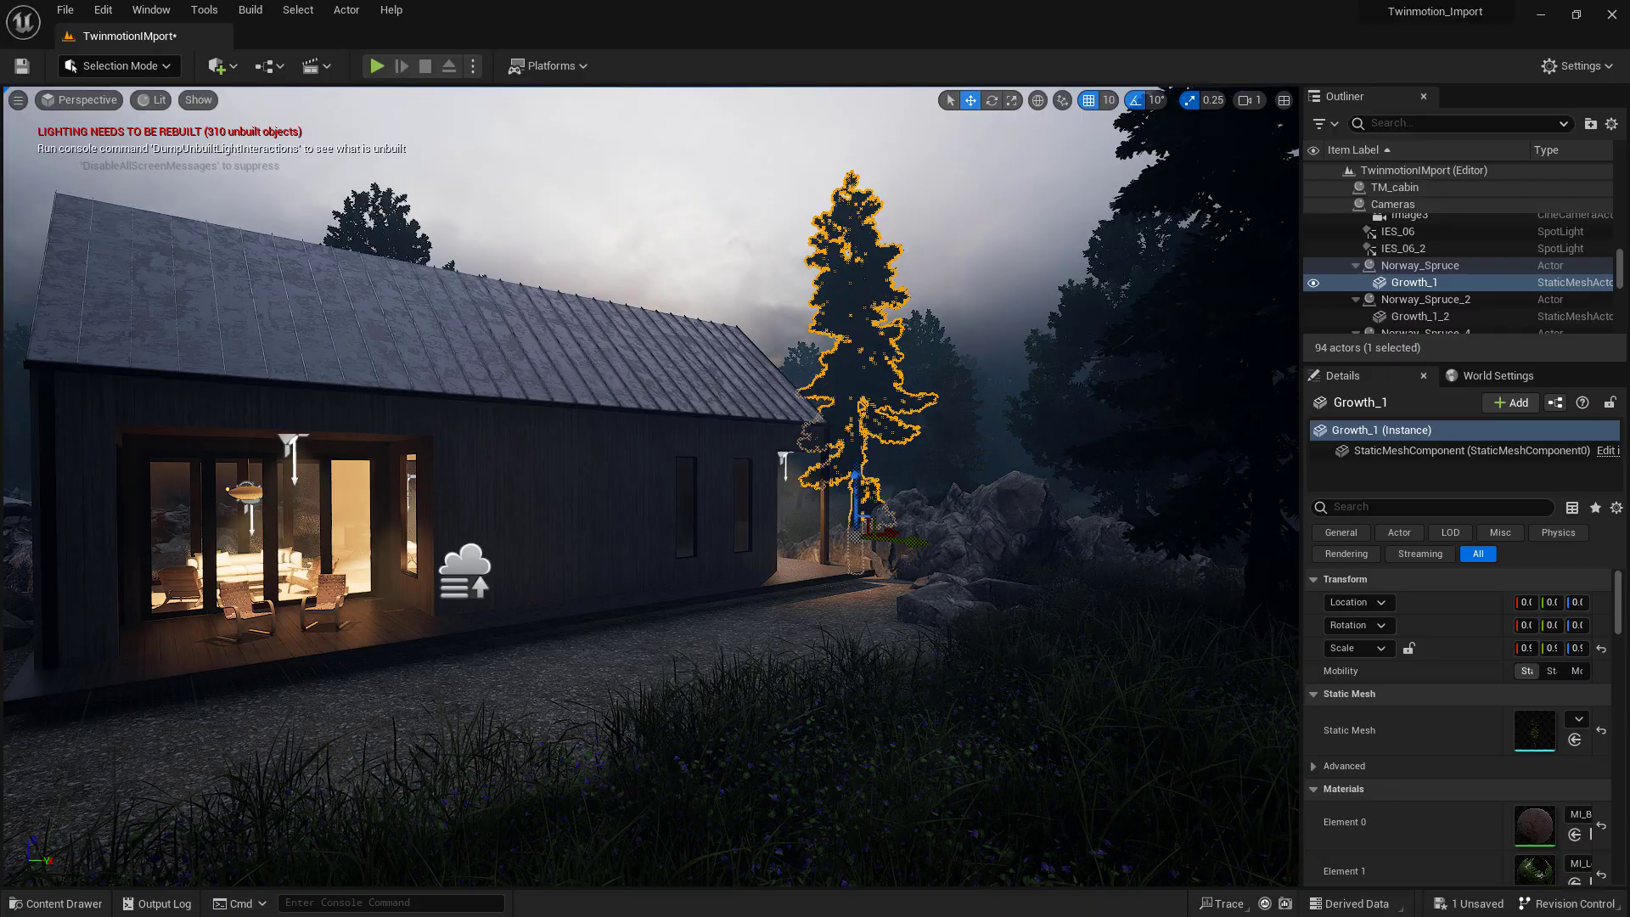
double_click(1536, 731)
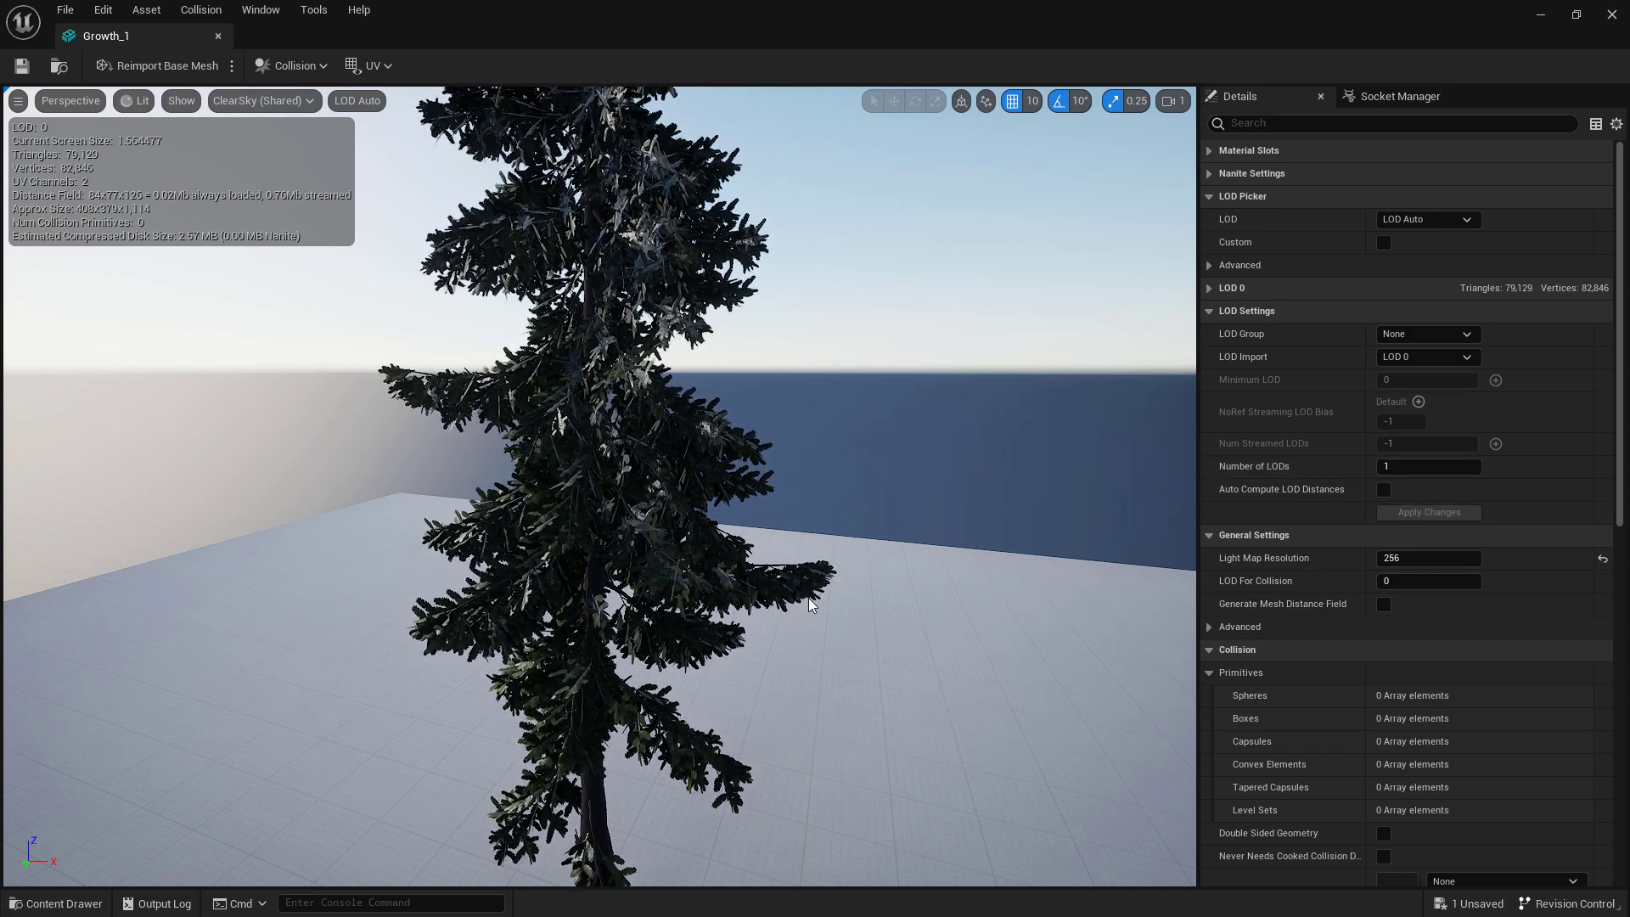
scroll(810, 598, "up", 6)
scroll(722, 526, "down", 3)
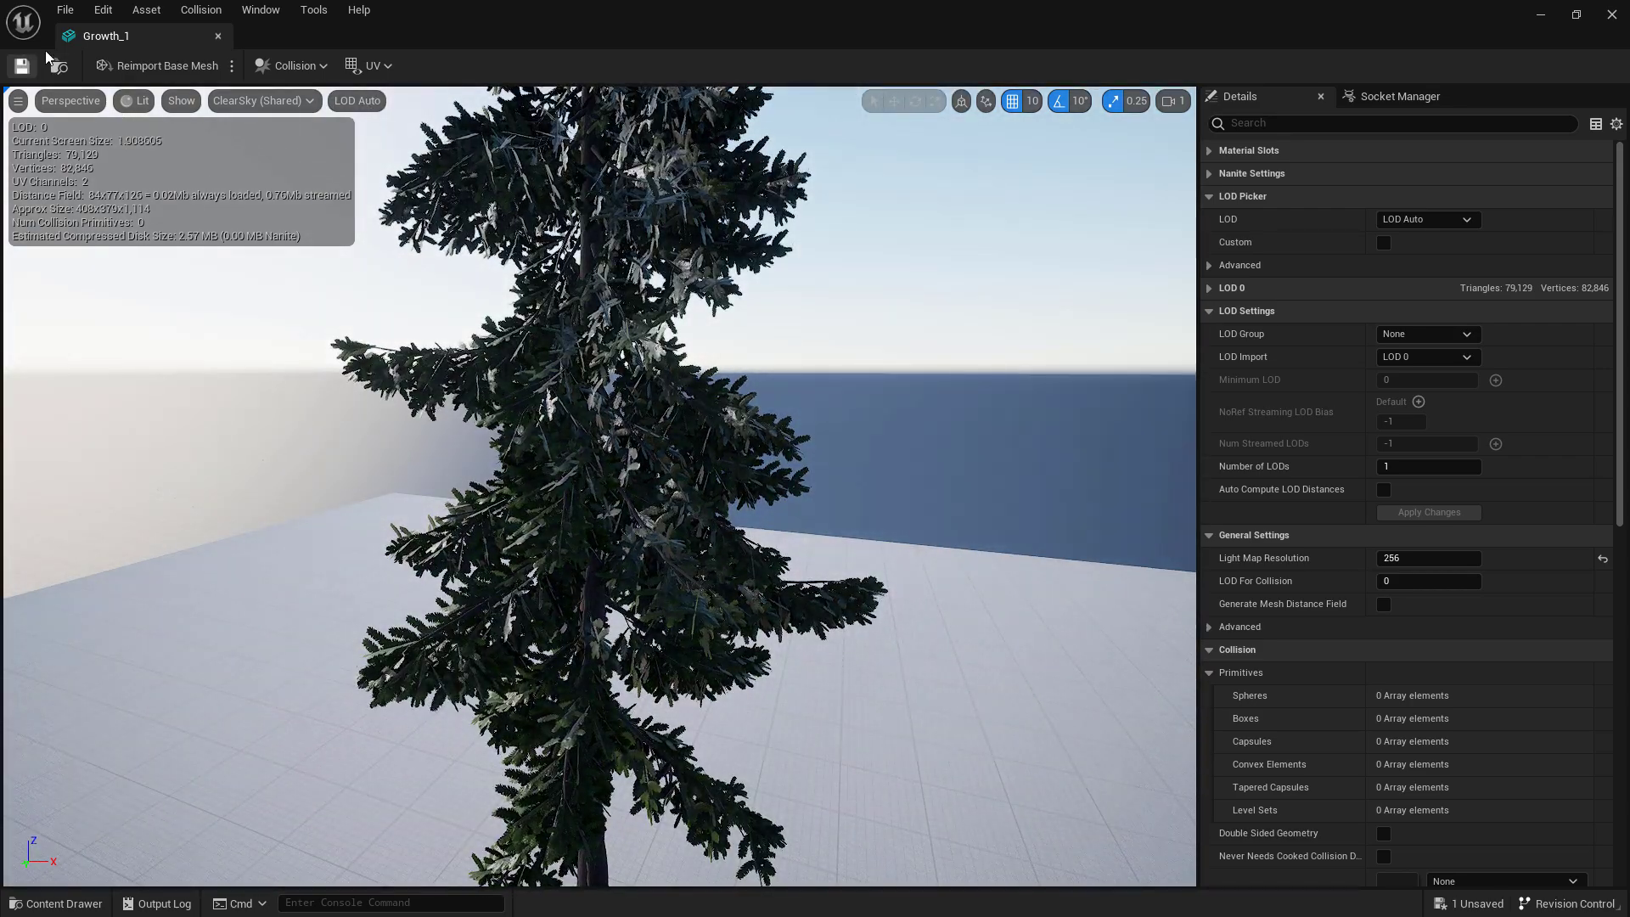
left_click(218, 36)
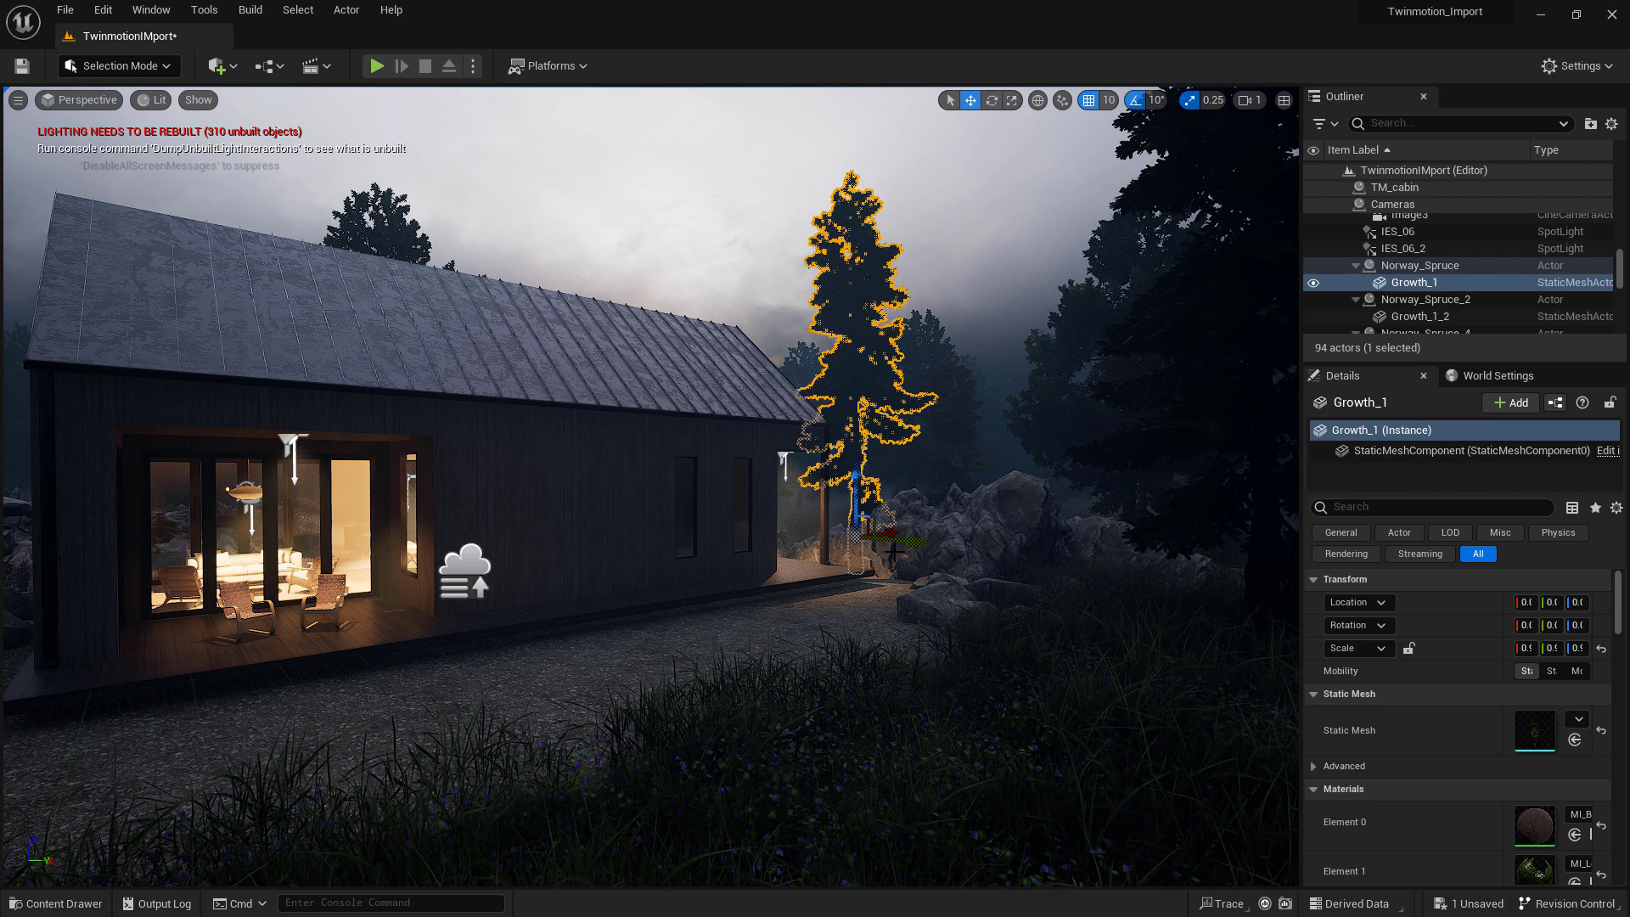
Select the HDRI backdrop behind the cabin and examine the whole scene against its cloudy sky
right_click_drag(802, 361, 830, 424)
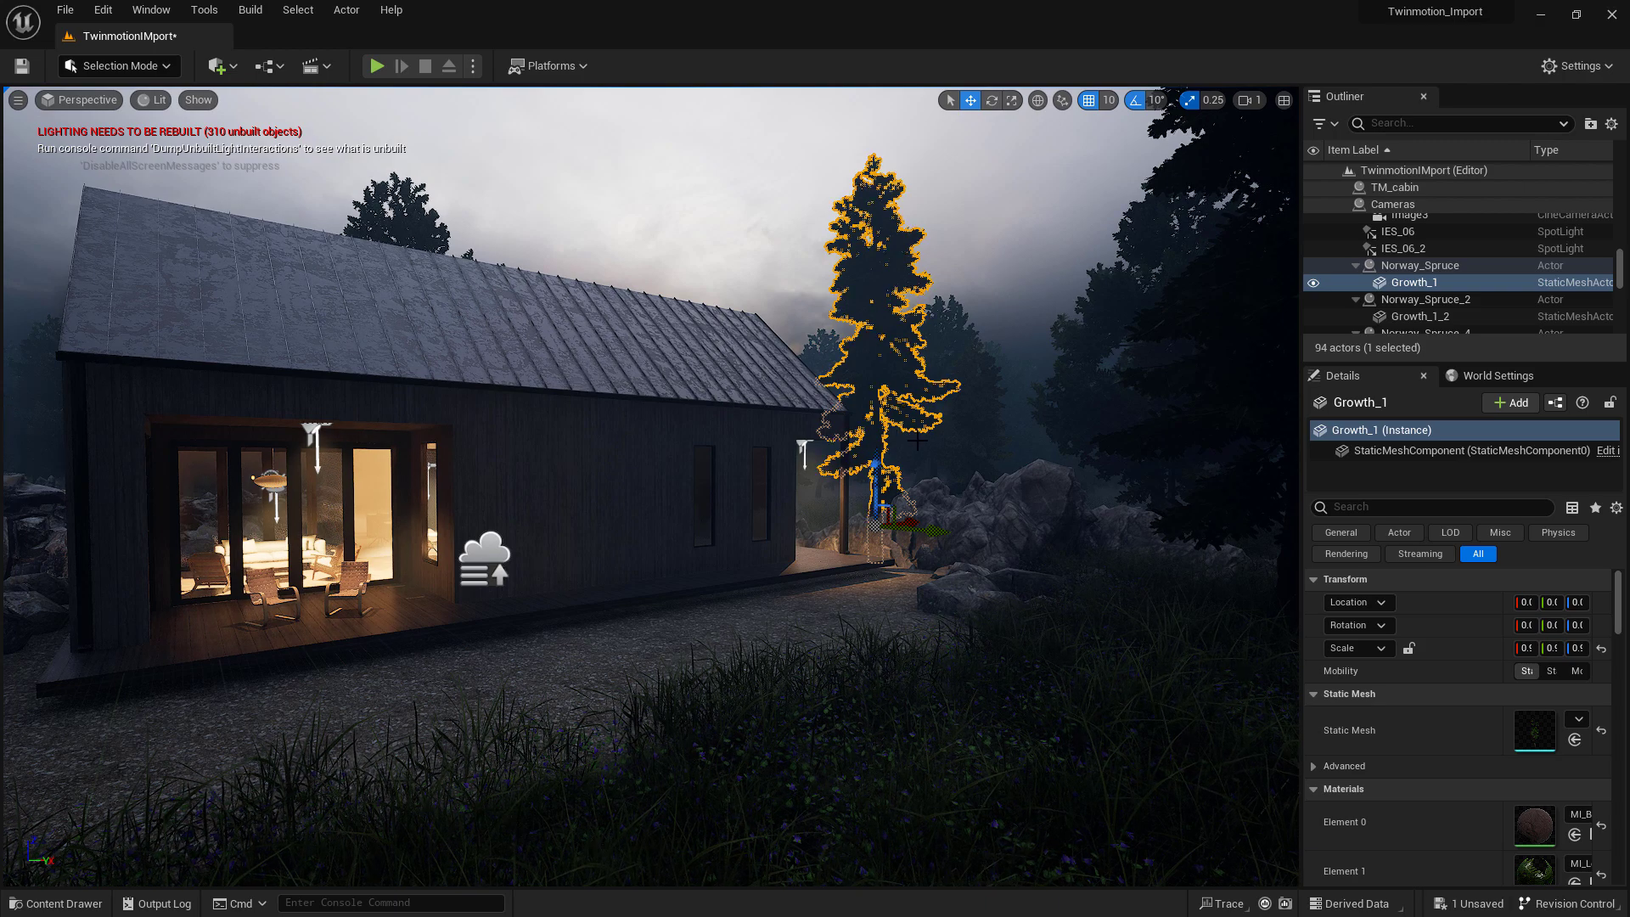
mouse_move(671, 373)
right_mouse_down()
mouse_move(560, 373)
mouse_move(696, 374)
mouse_move(552, 365)
mouse_move(624, 357)
mouse_move(654, 373)
right_mouse_up()
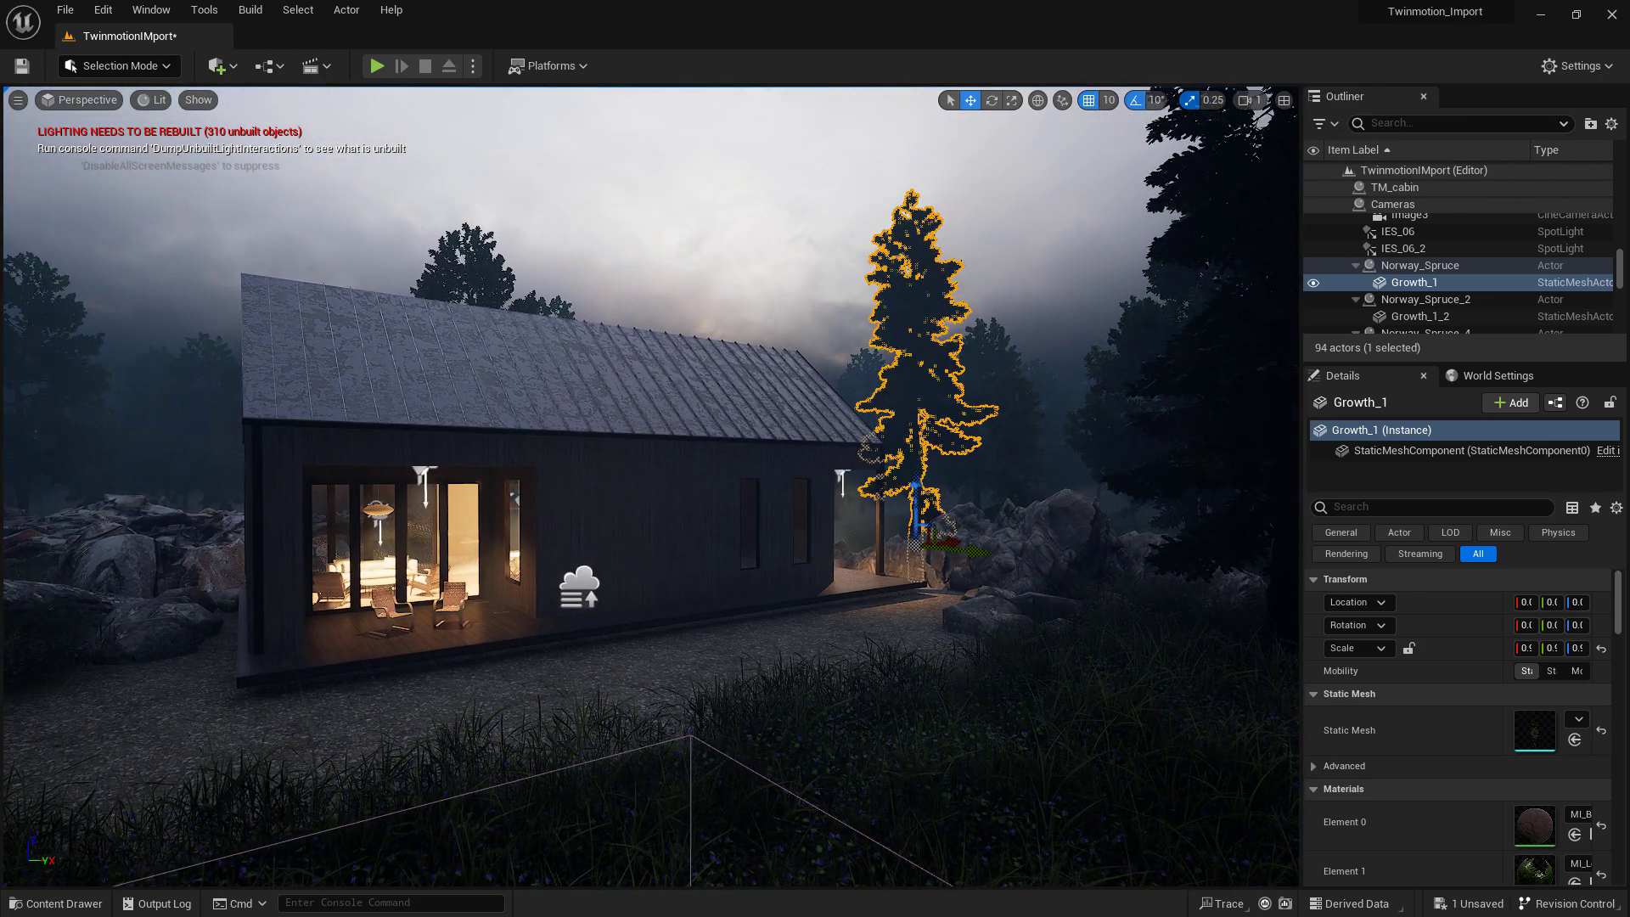
left_click(663, 255)
right_click_drag(663, 255, 622, 272)
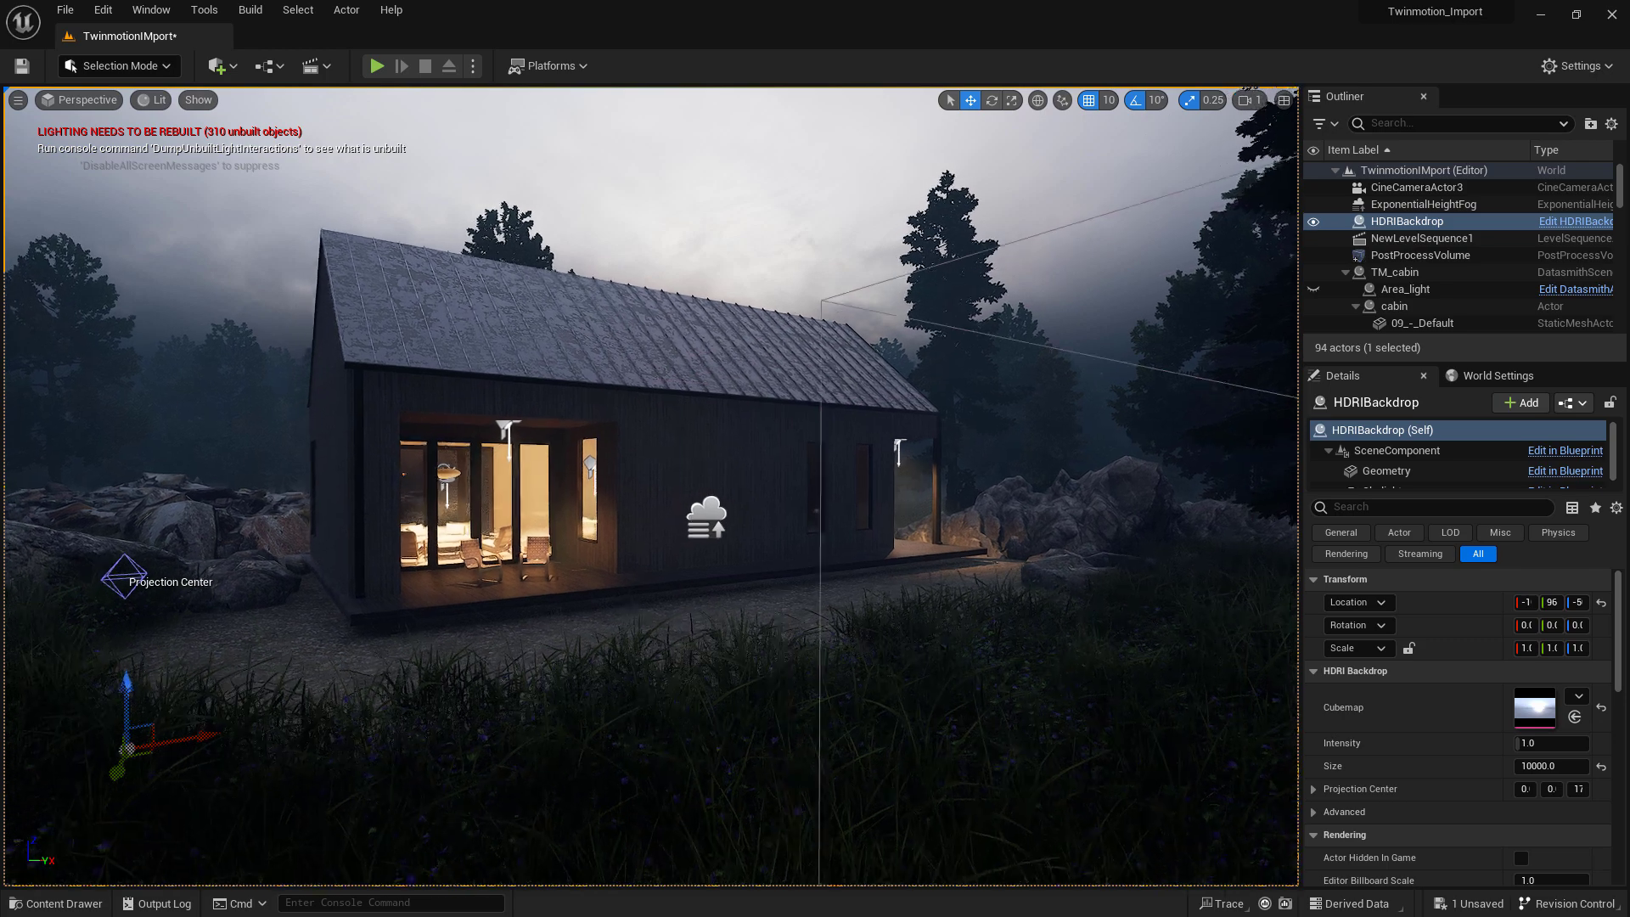
right_click_drag(611, 374, 586, 374)
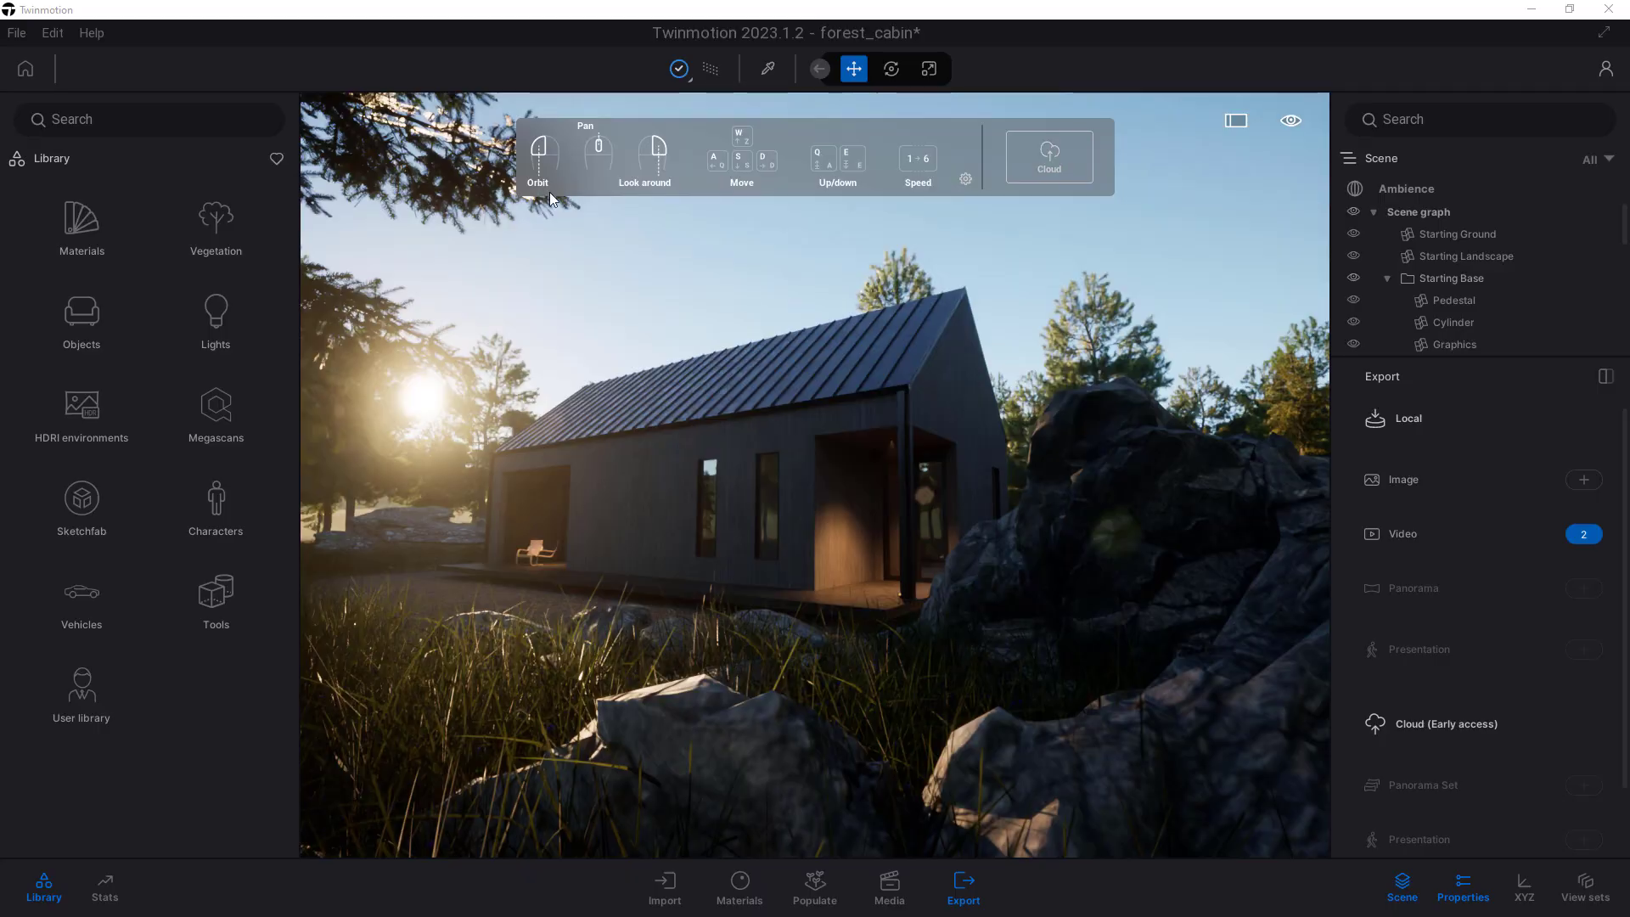
In Twinmotion, create a new presentation for the forest_cabin scene and open the export options
left_click(891, 887)
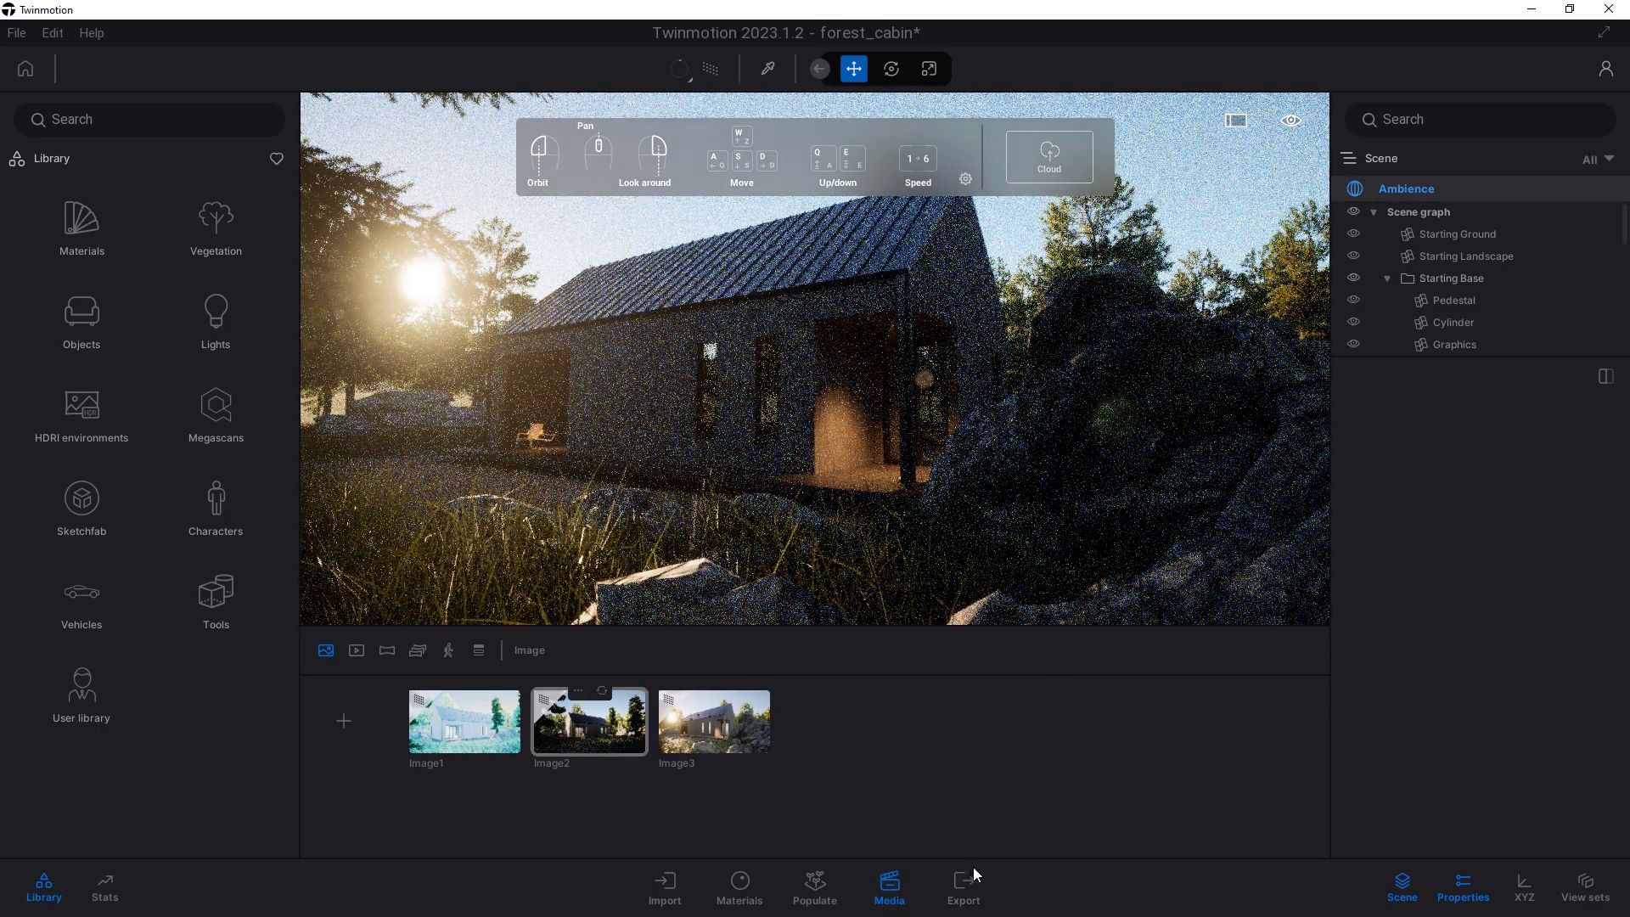
left_click(446, 652)
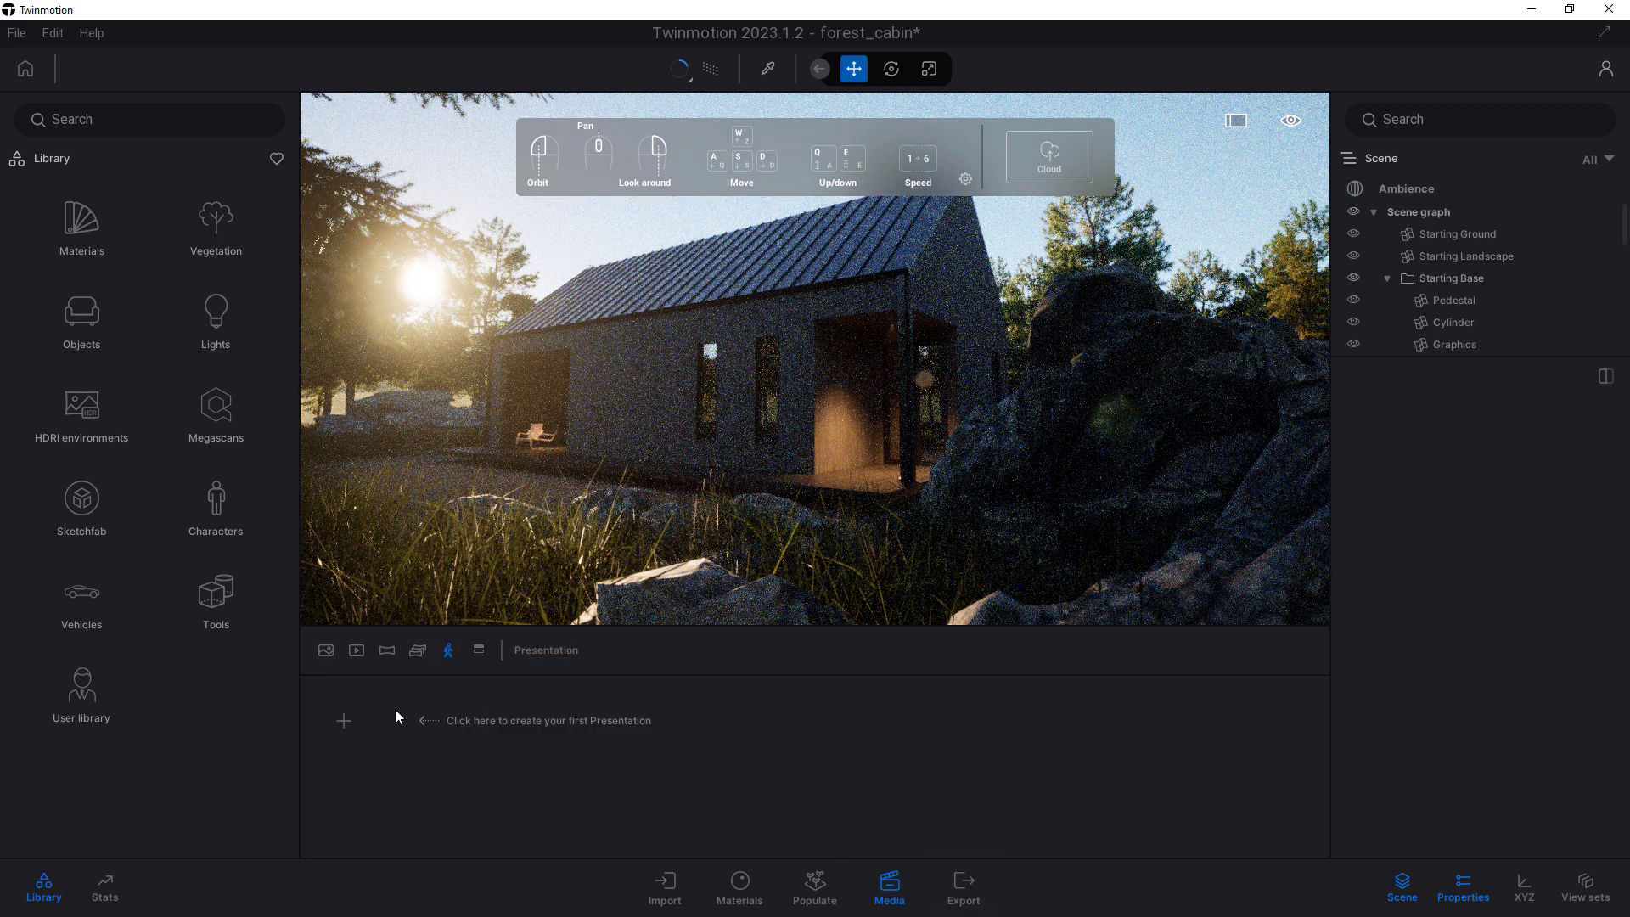
left_click(345, 721)
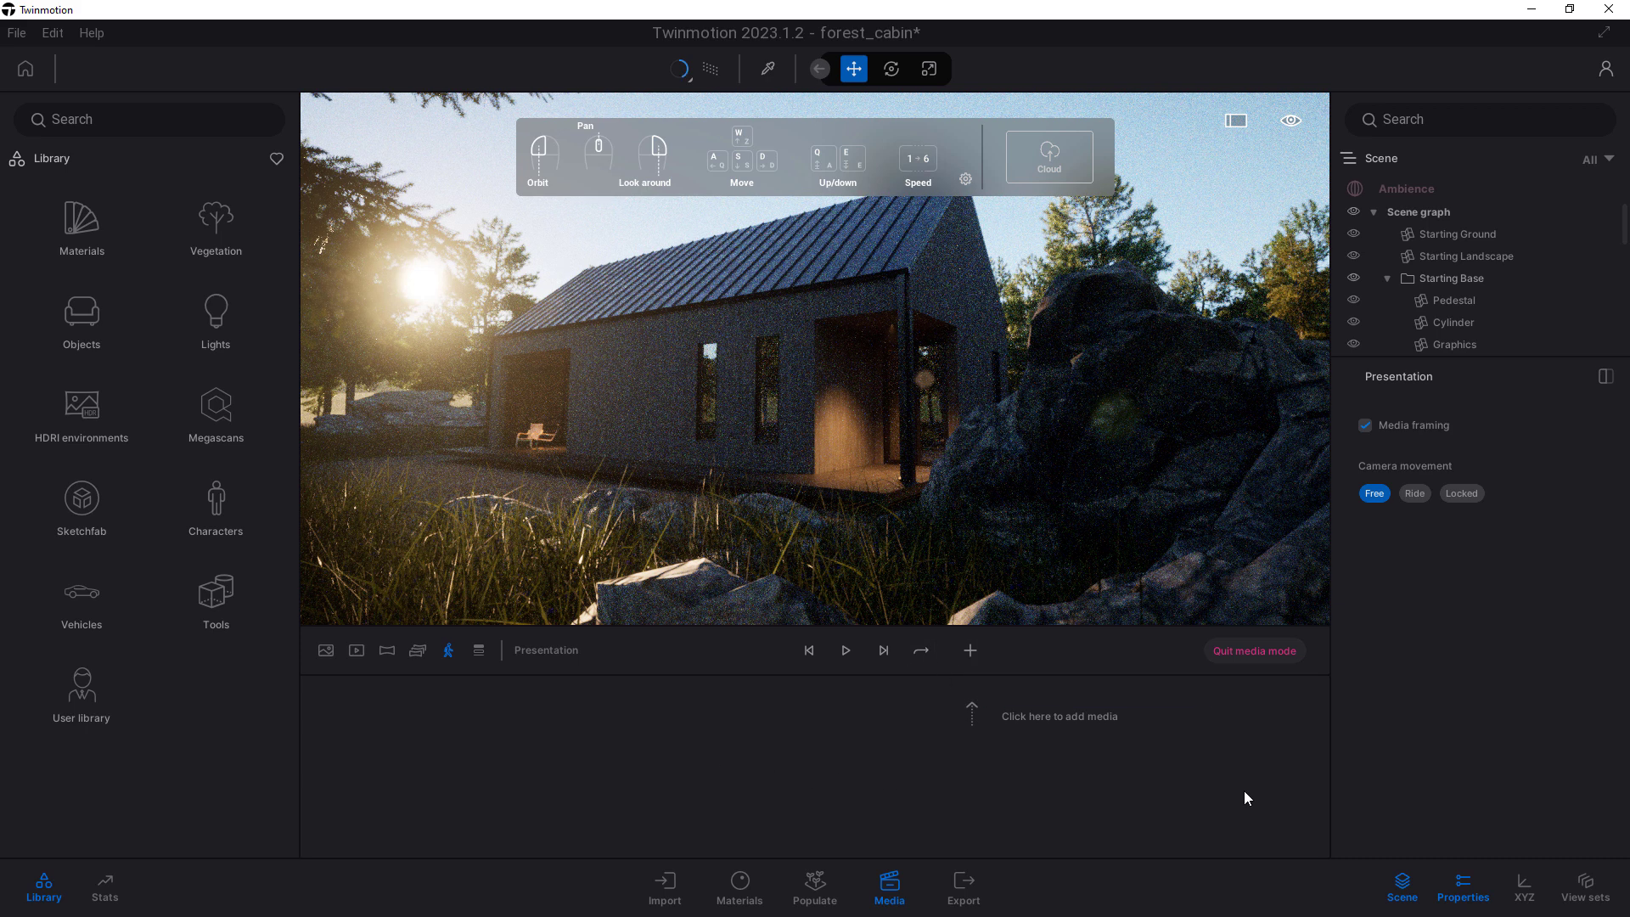
left_click(964, 892)
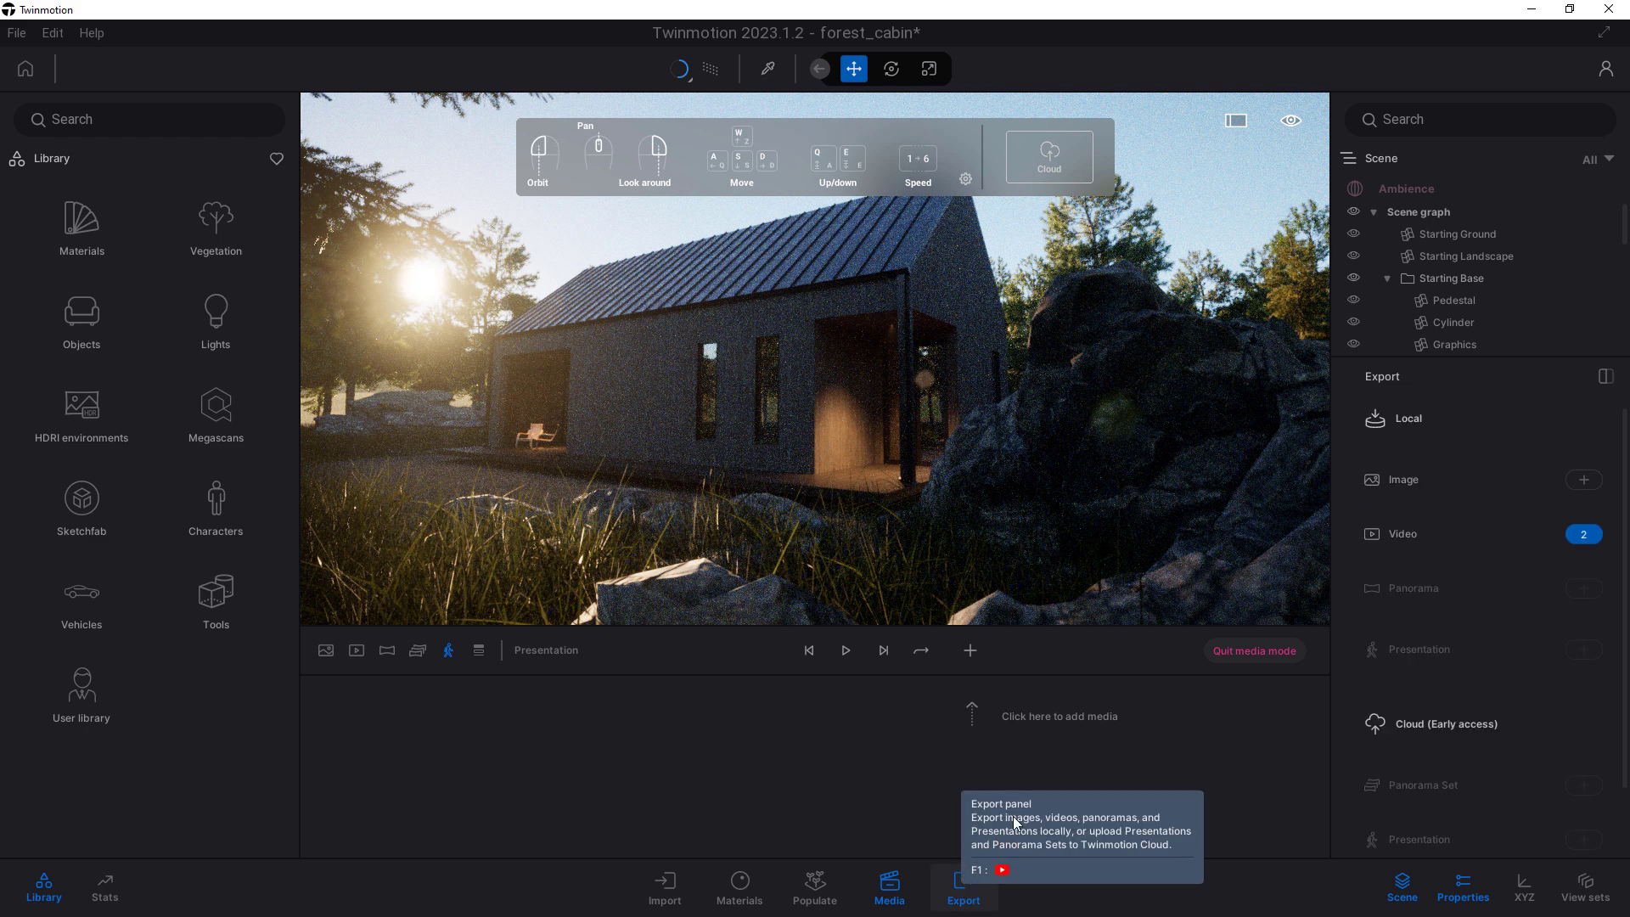